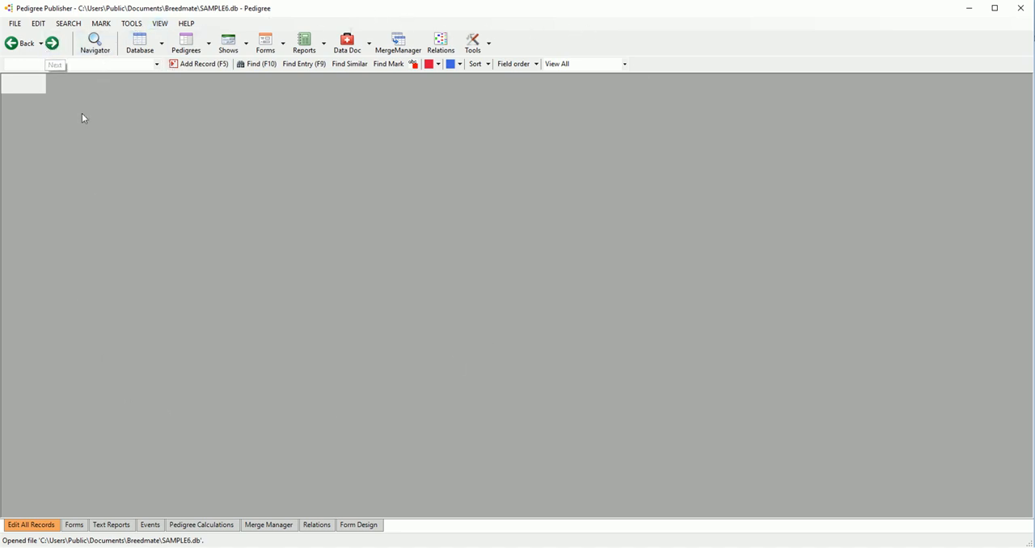
Step: Start a new database and set its save file to SAMPLE7.db in the Breedmate folder
{"action": "left_click", "coordinate": [15, 23]}
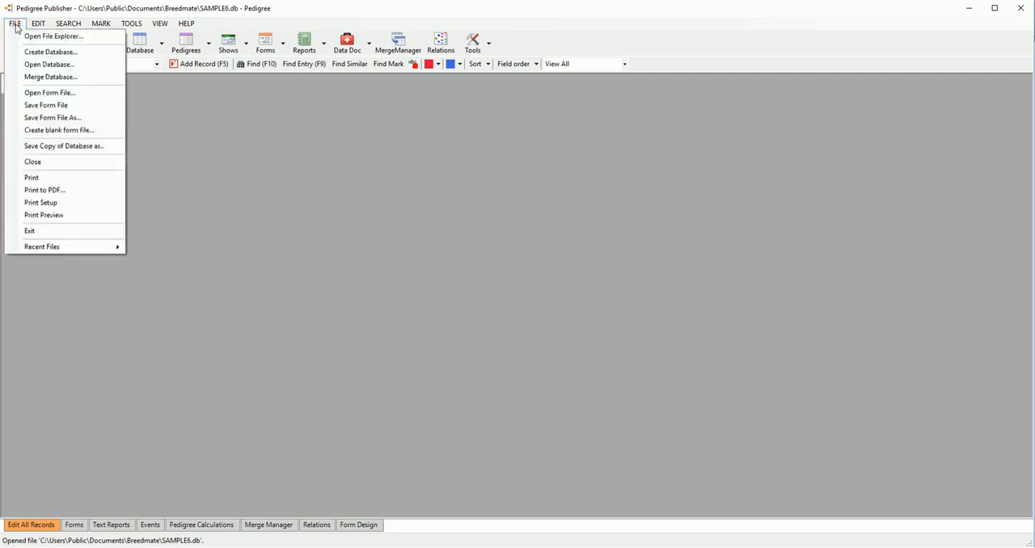
{"action": "left_click", "coordinate": [50, 52]}
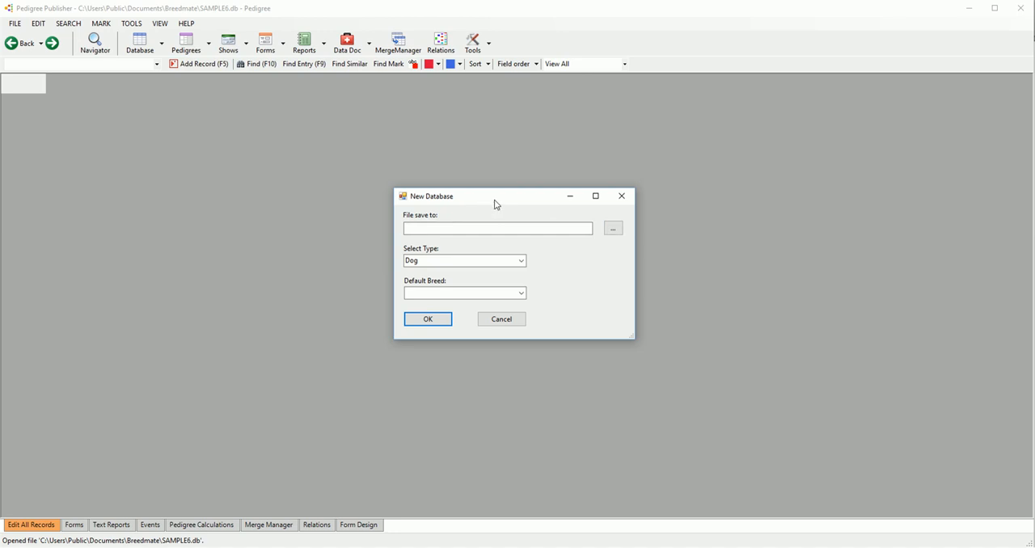
{"action": "left_click", "coordinate": [614, 232]}
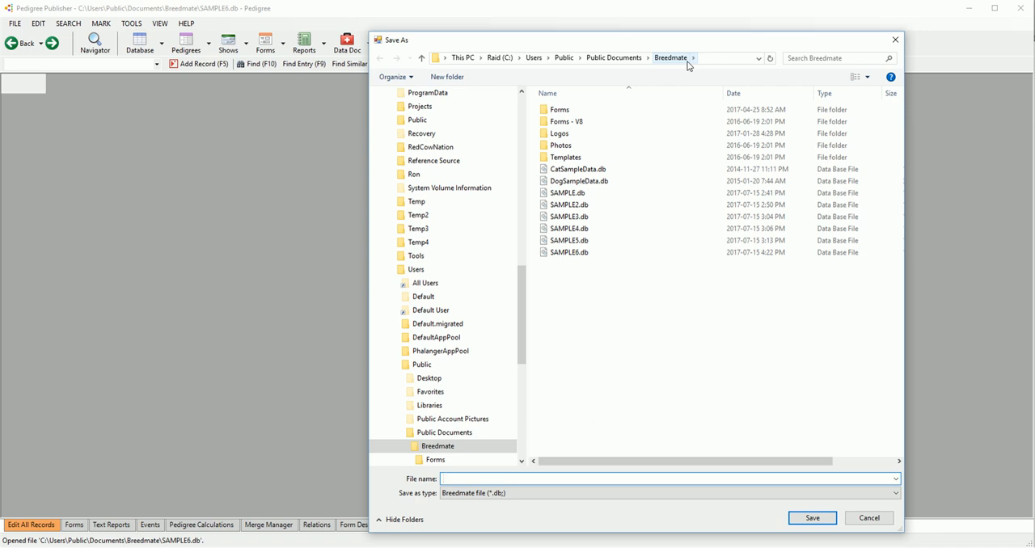
{"action": "left_click", "coordinate": [559, 254]}
{"action": "double_click", "coordinate": [464, 479]}
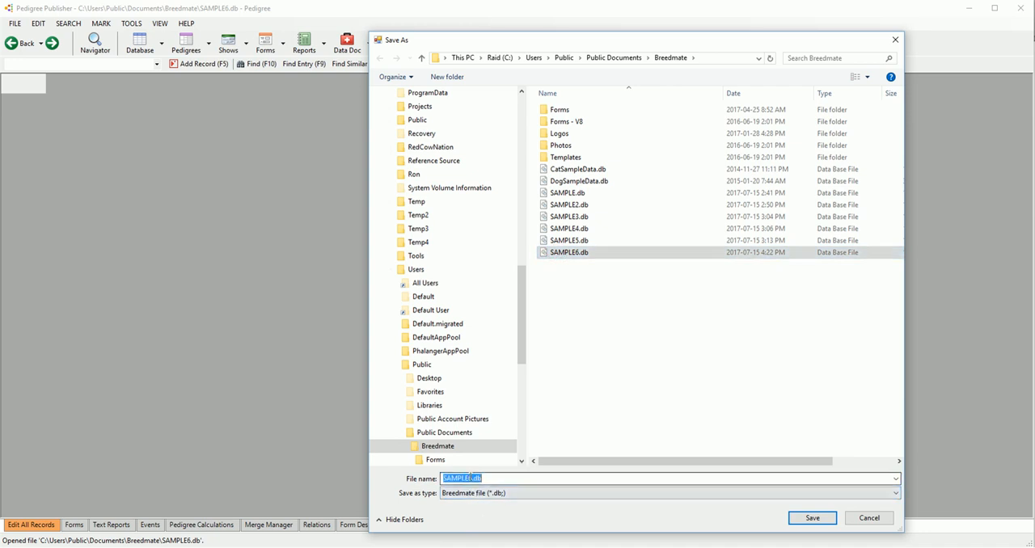
{"action": "left_click", "coordinate": [467, 478]}
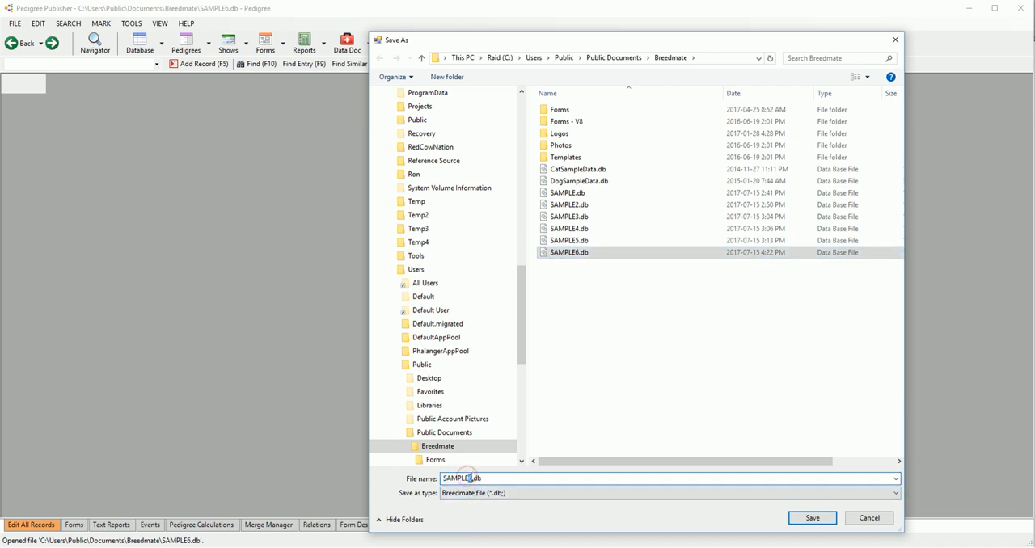
{"action": "key", "text": "BackSpace"}
{"action": "type", "text": "7"}
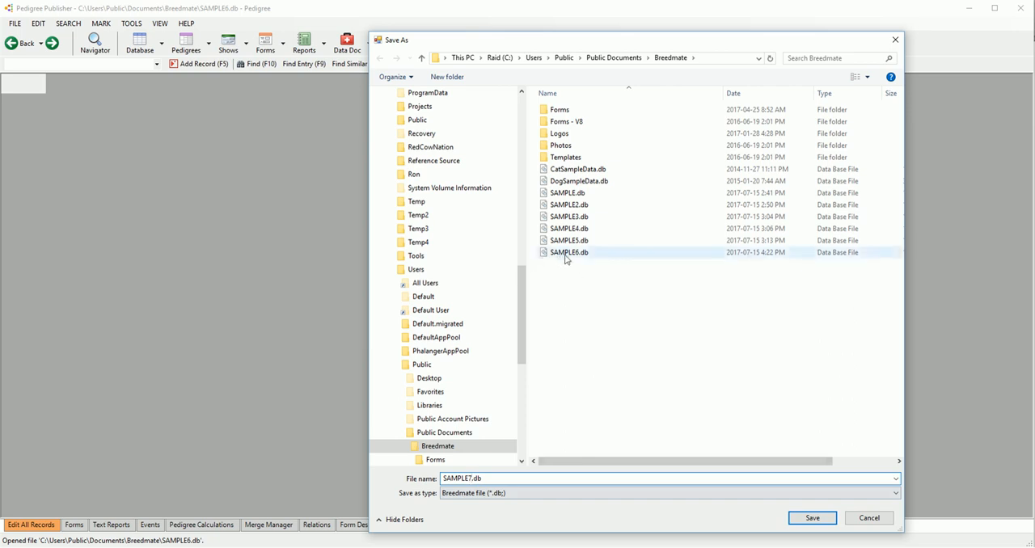
{"action": "left_click", "coordinate": [812, 518]}
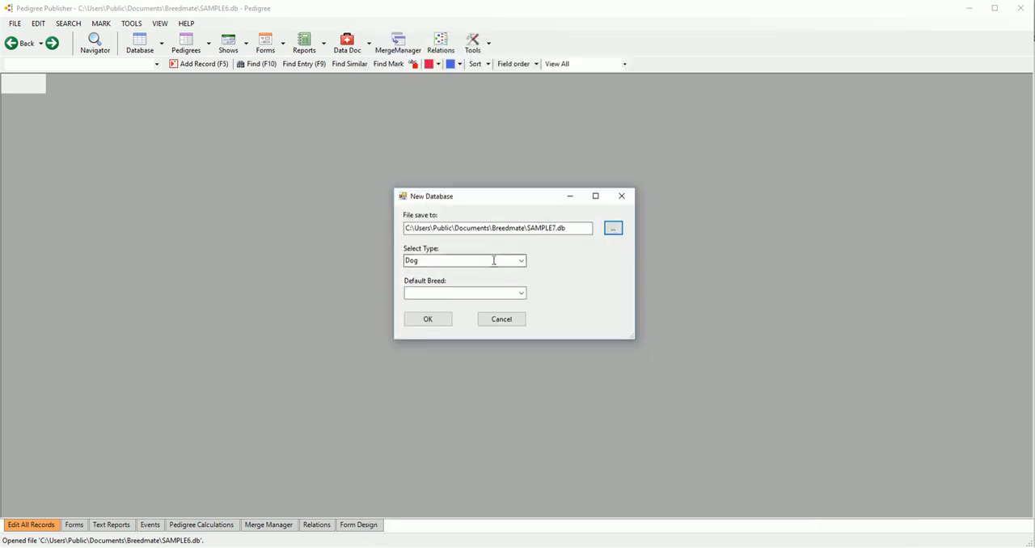
Step: Choose Dog as the database type, leave the default breed blank after browsing the breeds, and create the database
{"action": "left_click", "coordinate": [521, 261]}
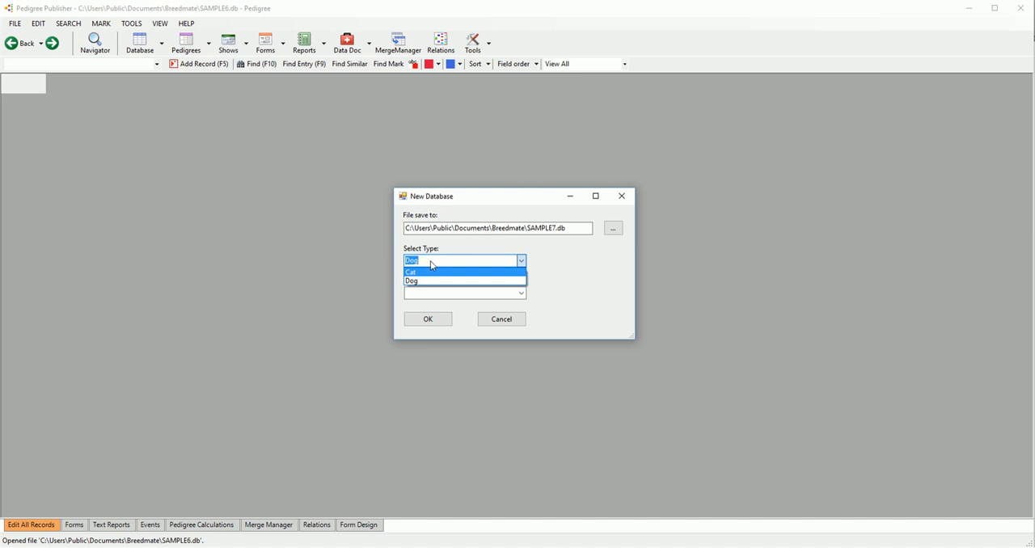
{"action": "left_click", "coordinate": [421, 281]}
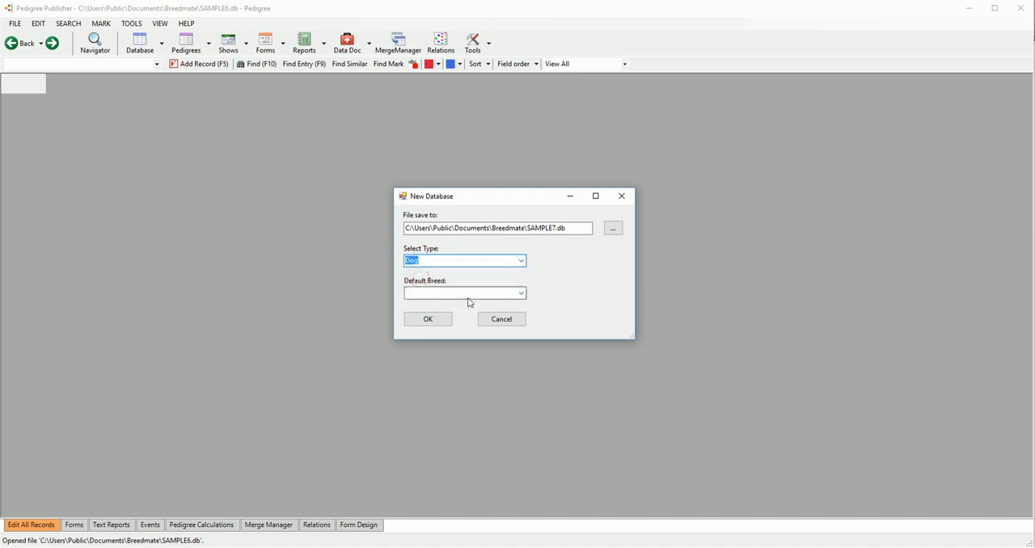
{"action": "left_click", "coordinate": [520, 294]}
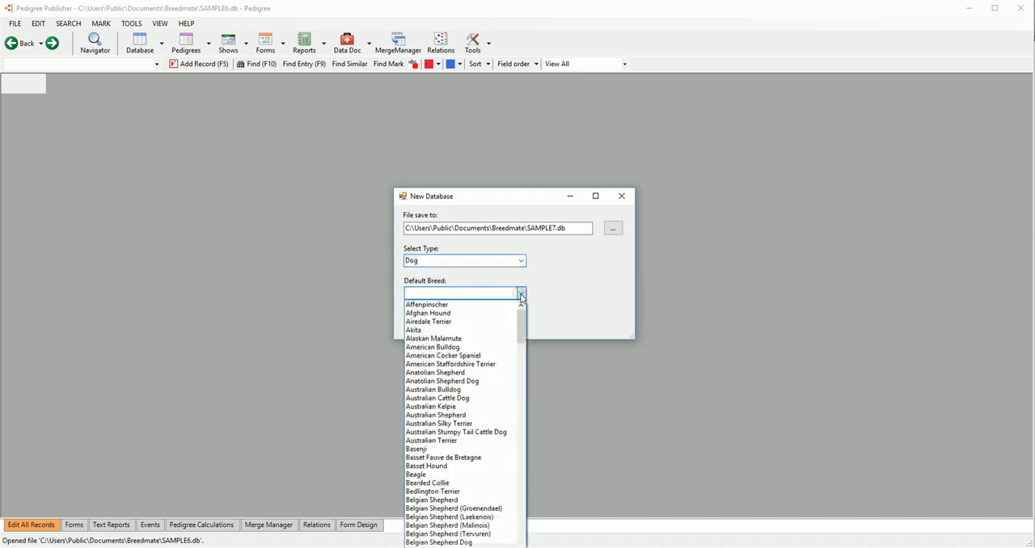
{"action": "left_click_drag", "start_coordinate": [521, 315], "coordinate": [523, 339]}
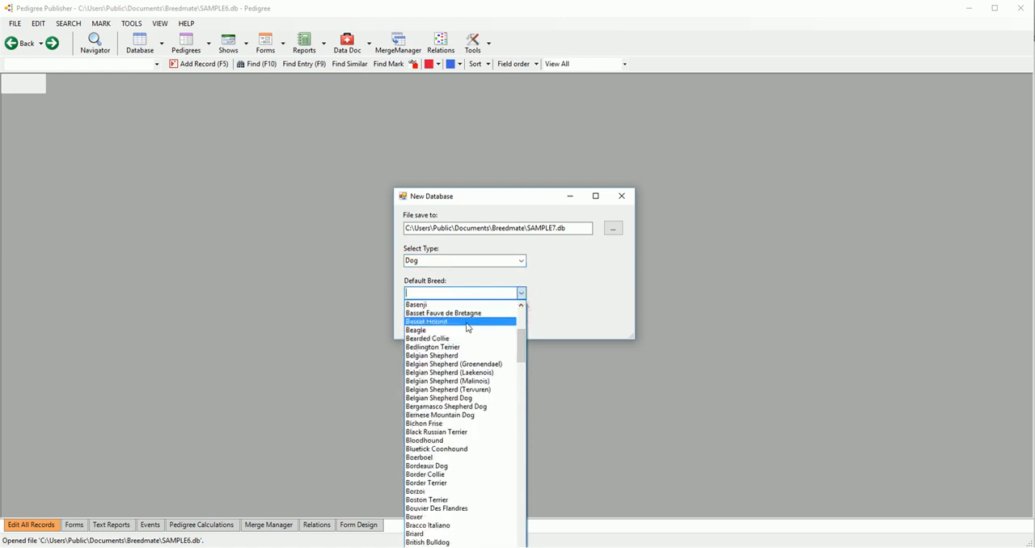
{"action": "left_click_drag", "start_coordinate": [523, 338], "coordinate": [550, 302]}
{"action": "left_click", "coordinate": [553, 302]}
{"action": "left_click", "coordinate": [431, 320]}
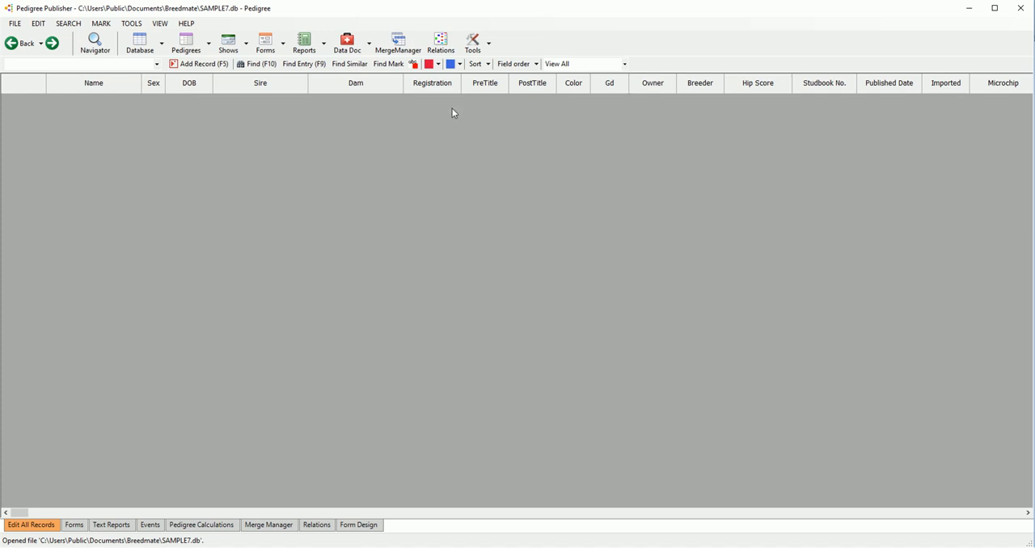
Step: Add a new record named "fred" to the empty pedigree database
{"action": "left_click", "coordinate": [42, 65]}
{"action": "type", "text": "fred"}
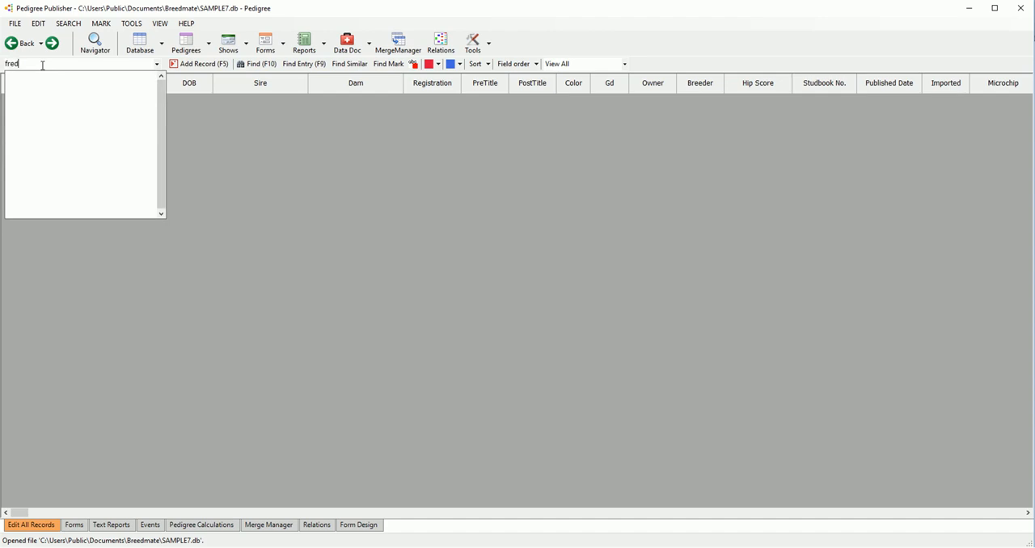
{"action": "left_click", "coordinate": [197, 68]}
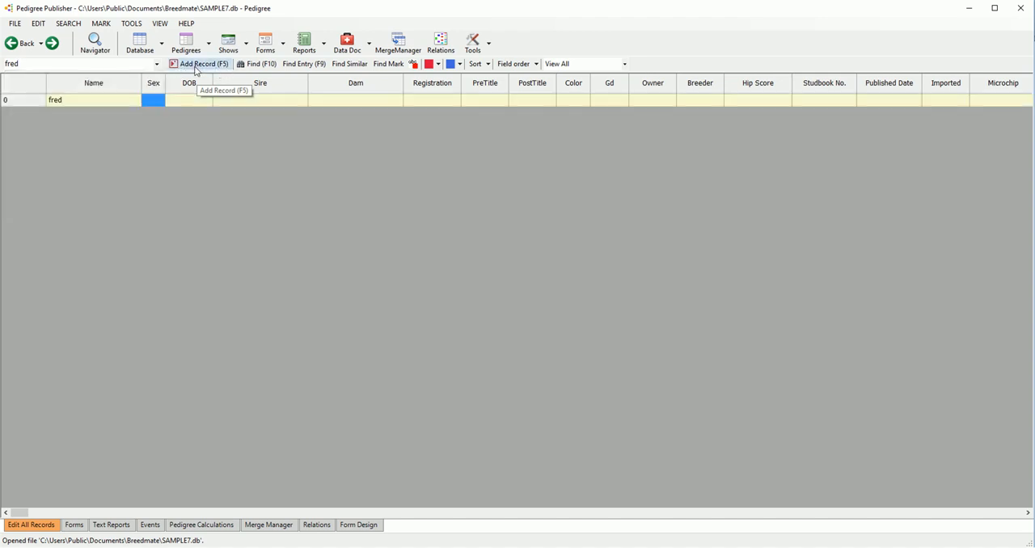
Step: Set the sex of the fred record to M in the records grid
{"action": "double_click", "coordinate": [154, 100]}
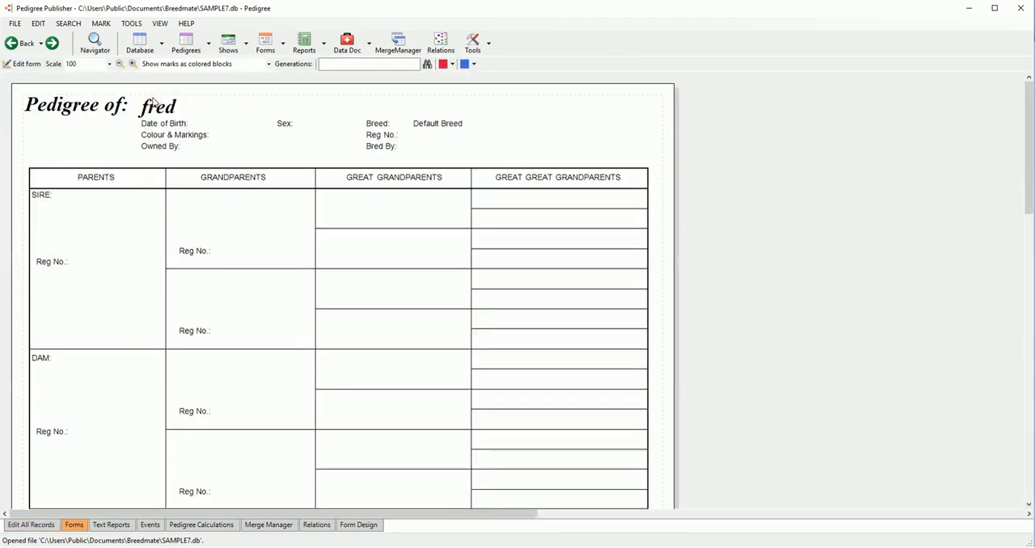
{"action": "left_click", "coordinate": [140, 44]}
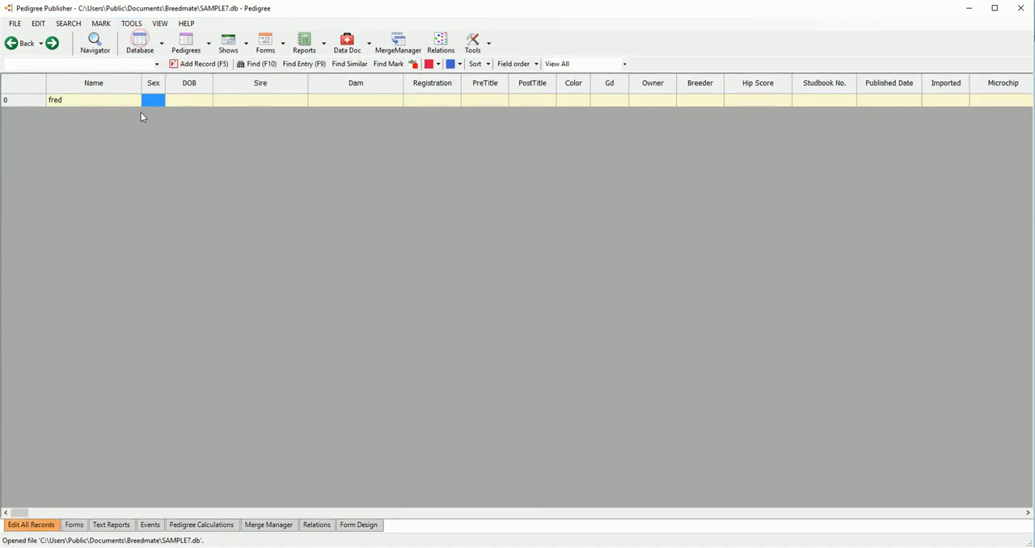
{"action": "type", "text": "M"}
{"action": "key", "text": "Tab"}
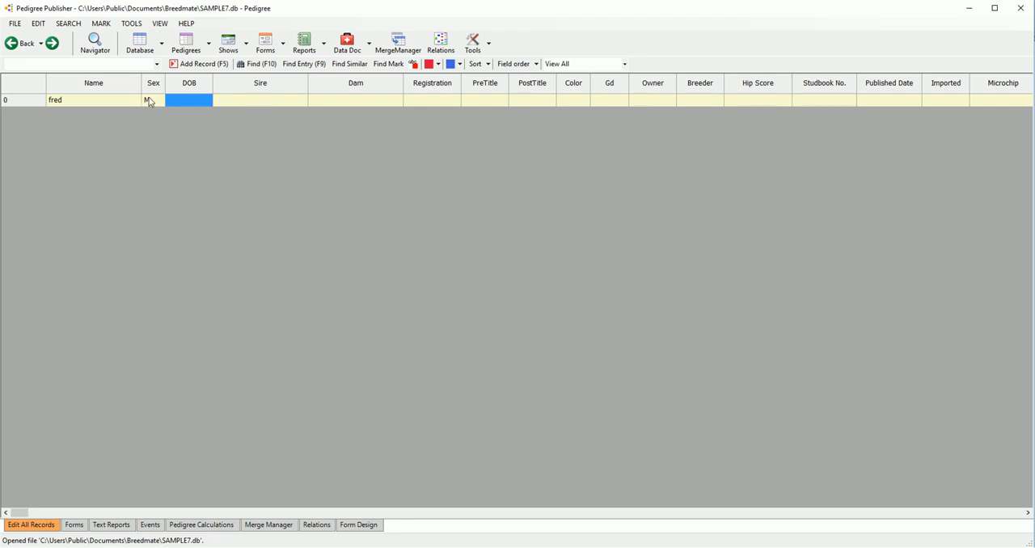
Step: Examine the date formats available for the DOB field in Alter Table, and exit without saving changes
{"action": "left_click", "coordinate": [133, 24]}
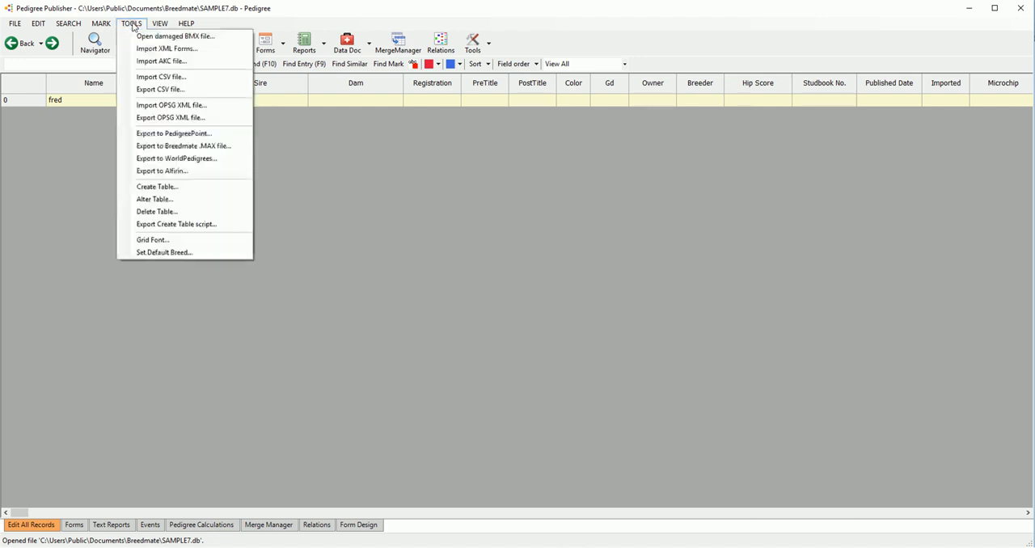
{"action": "left_click", "coordinate": [155, 198]}
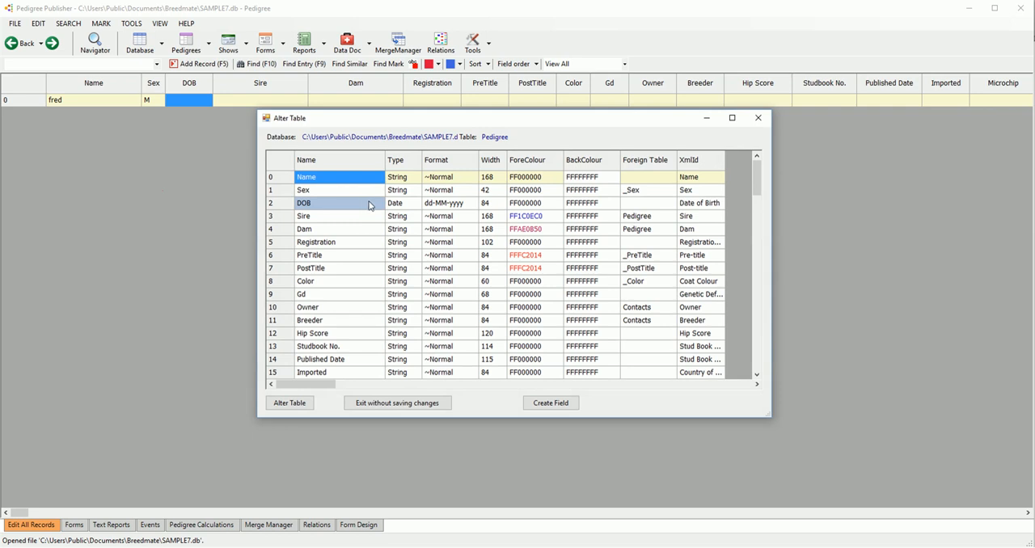
{"action": "left_click", "coordinate": [469, 207]}
{"action": "left_click", "coordinate": [473, 204]}
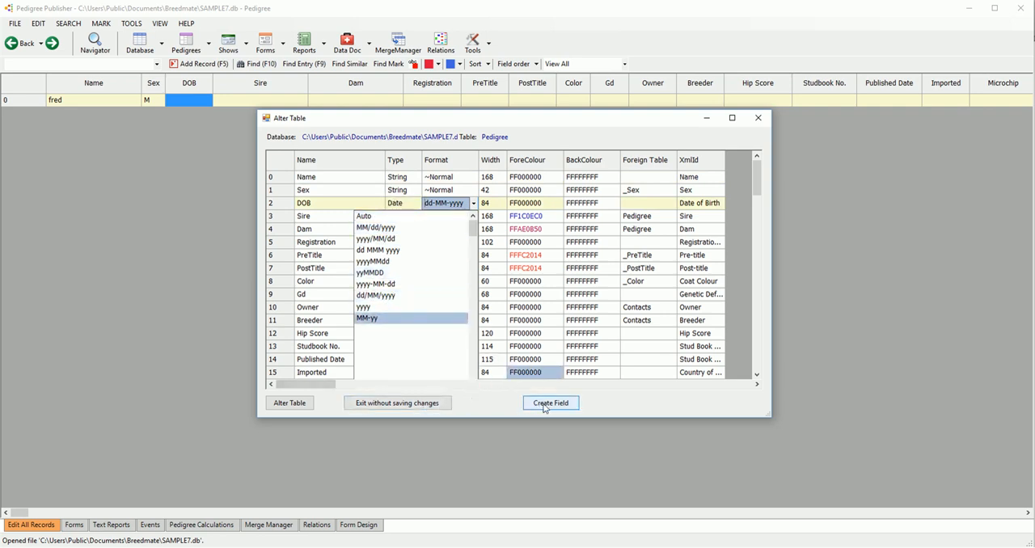
{"action": "left_click", "coordinate": [432, 404]}
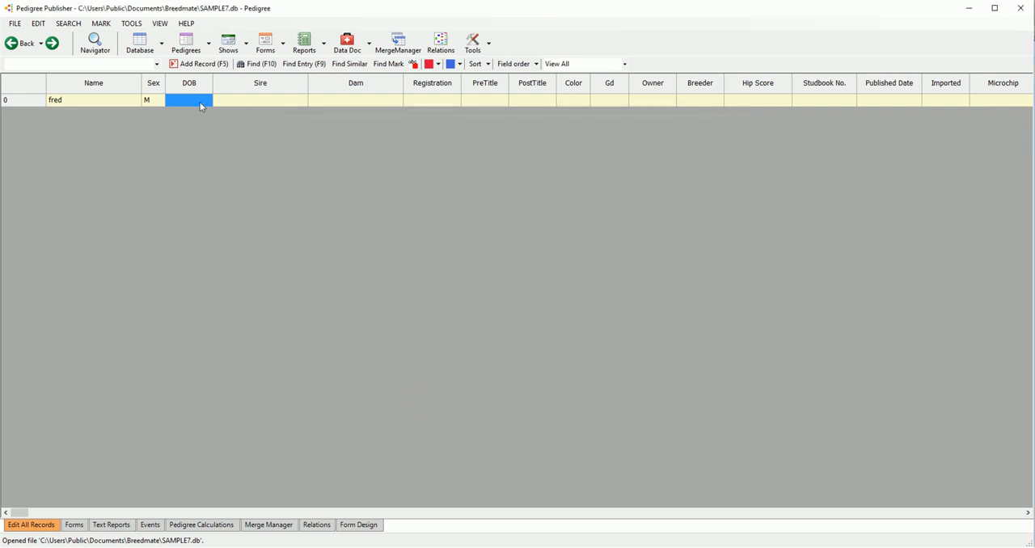
Step: Enter the date of birth in the DOB field of the fred record
{"action": "type", "text": "3/12"}
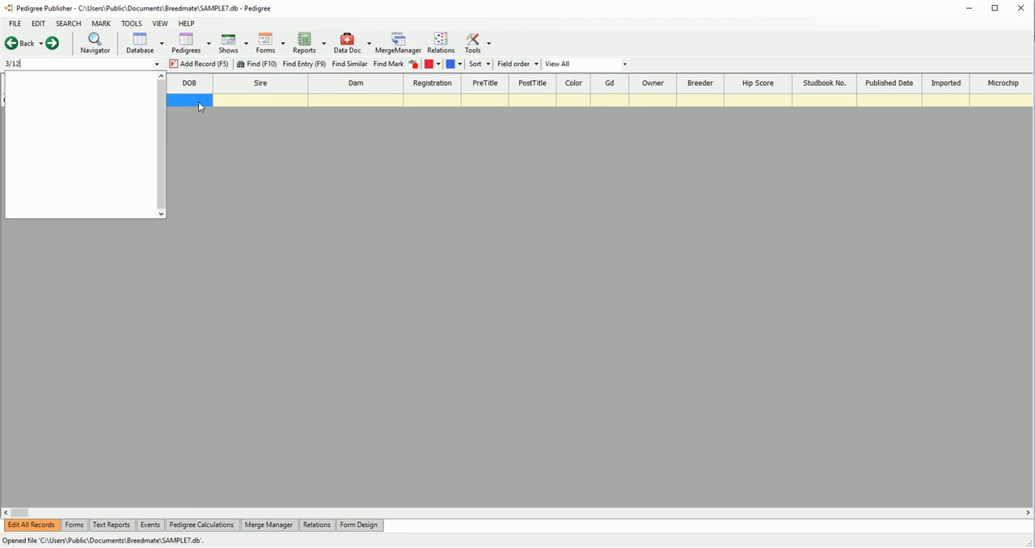
{"action": "type", "text": "/1998"}
{"action": "key", "text": "Return"}
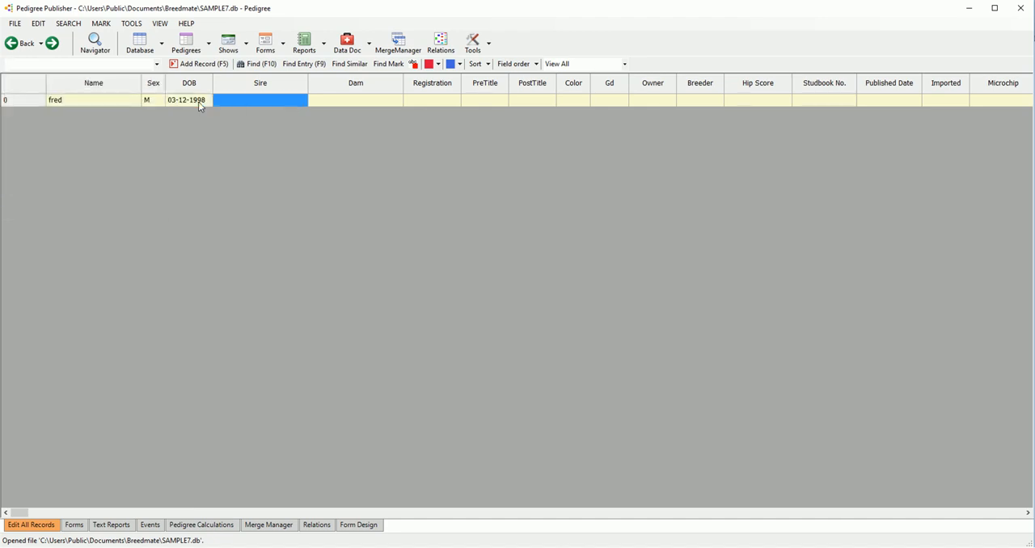
Step: Set fred's sire to "David" and create the missing record for that dog
{"action": "type", "text": "David"}
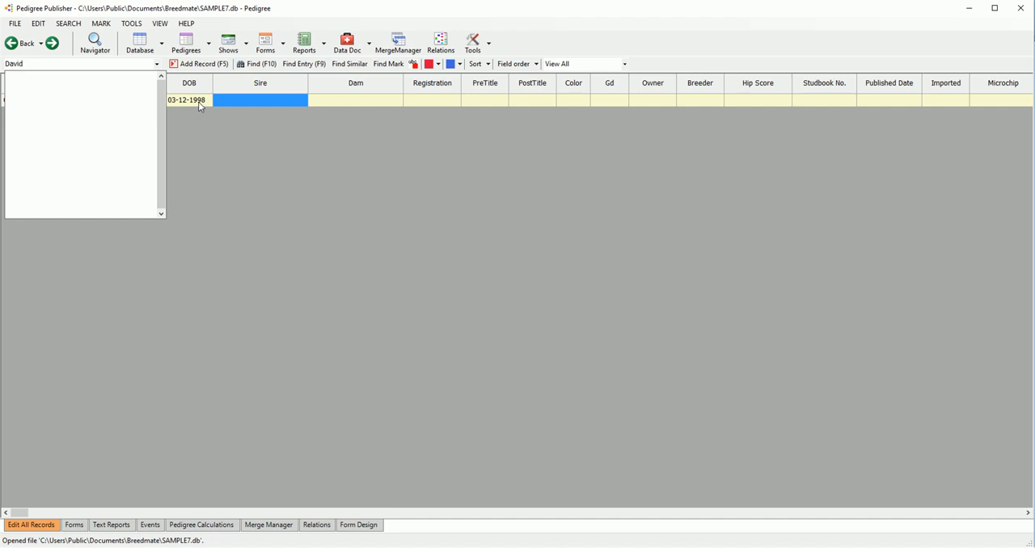
{"action": "key", "text": "Return"}
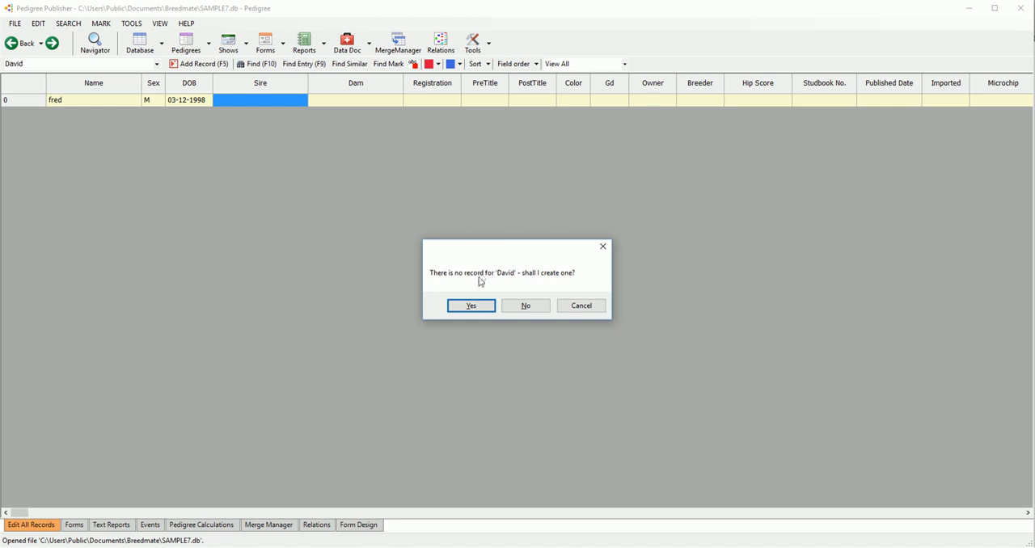
{"action": "left_click", "coordinate": [473, 308]}
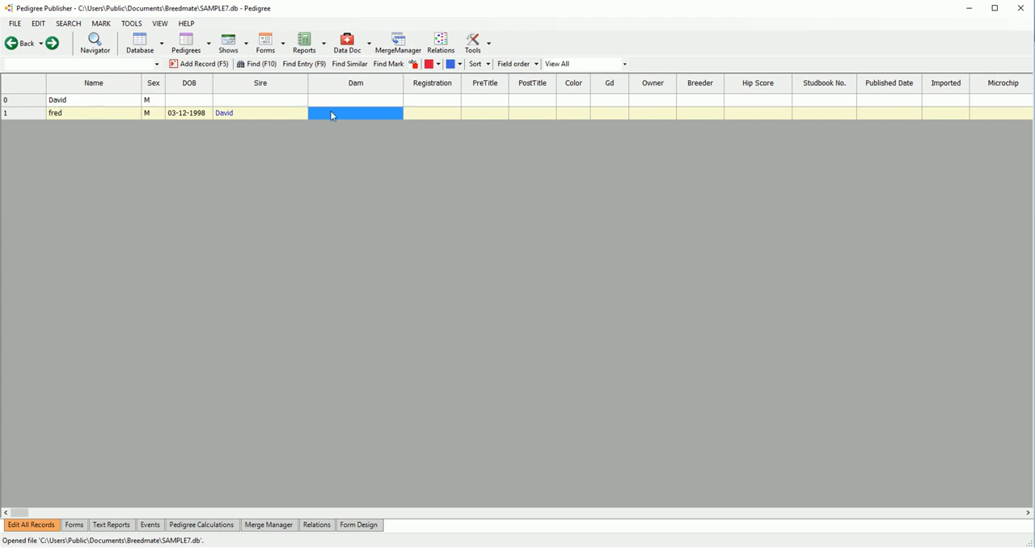
Step: Set fred's dam to "Mary" and create the missing record for that dog
{"action": "type", "text": "MKary"}
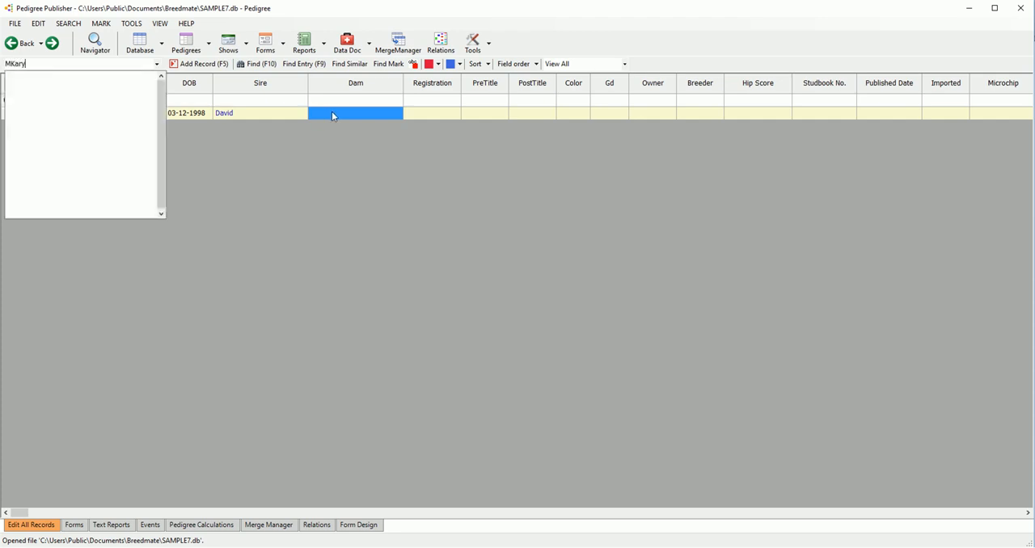
{"action": "key", "text": "BackSpace"}
{"action": "key", "text": "BackSpace"}
{"action": "key", "text": "BackSpace"}
{"action": "key", "text": "BackSpace"}
{"action": "type", "text": "ary"}
{"action": "key", "text": "Return"}
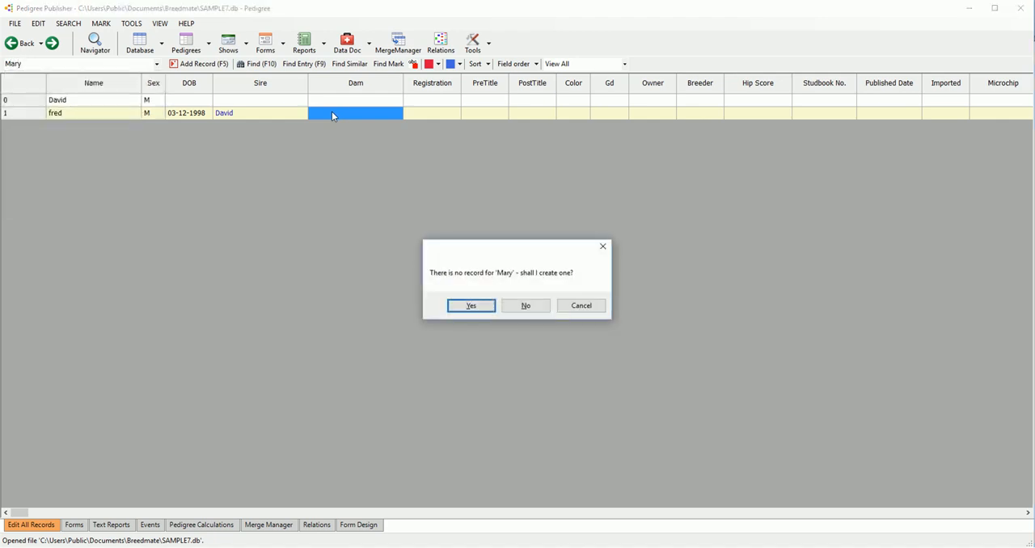
{"action": "left_click", "coordinate": [468, 307]}
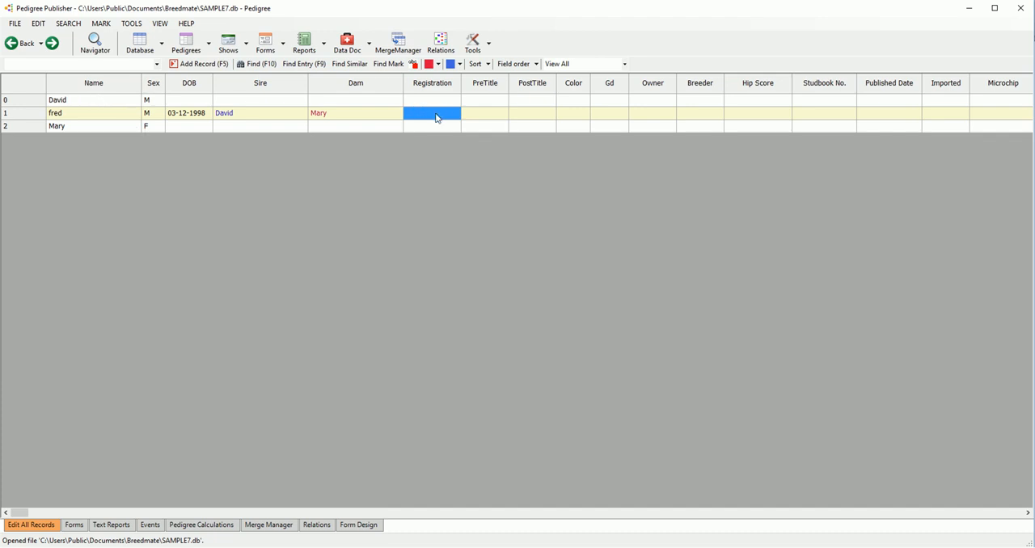
Step: Enter fred's registration number, and set the PreTitle to CH and the PostTitle to CDX
{"action": "type", "text": "R543634"}
{"action": "key", "text": "Tab"}
{"action": "type", "text": "CH"}
{"action": "key", "text": "Tab"}
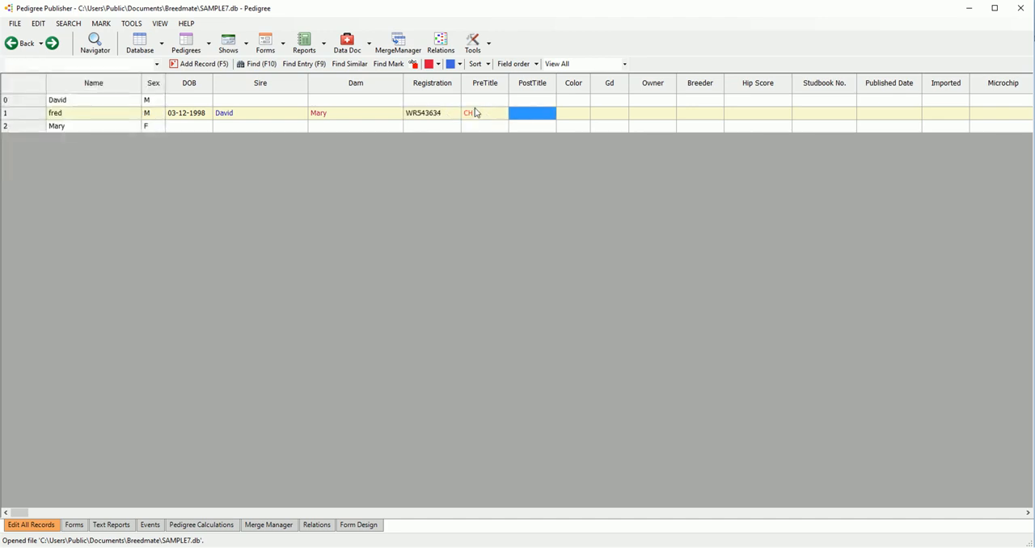
{"action": "type", "text": "CDX"}
{"action": "key", "text": "Tab"}
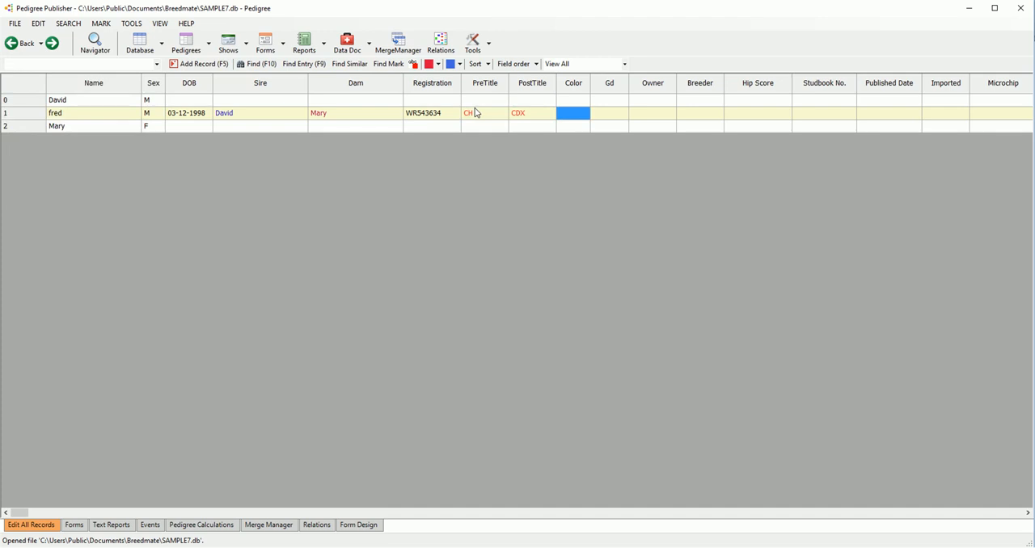
Step: Set fred's color to "Red& WHite", creating the missing color record, and widen the Color column to fit it
{"action": "type", "text": "Red& WH"}
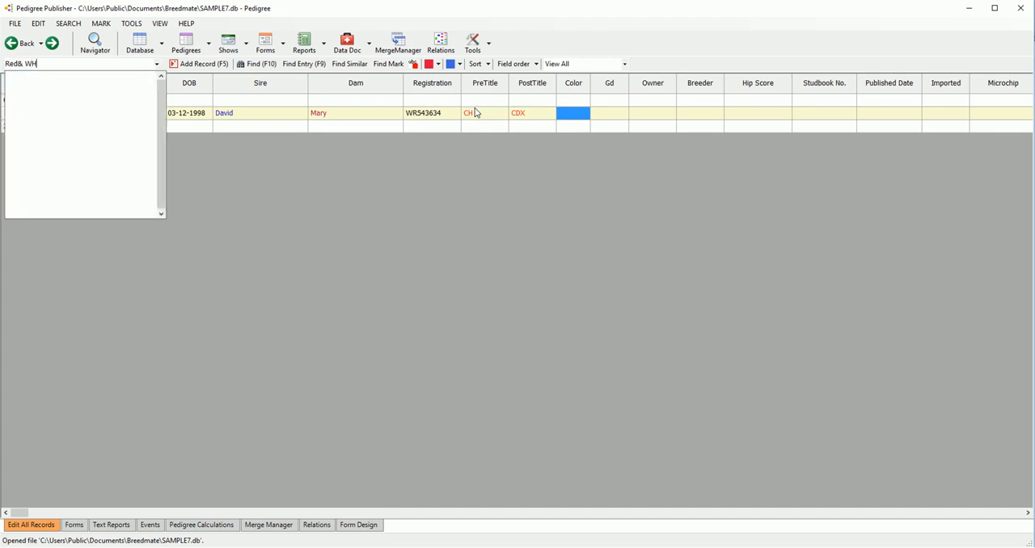
{"action": "type", "text": "ite"}
{"action": "key", "text": "Tab"}
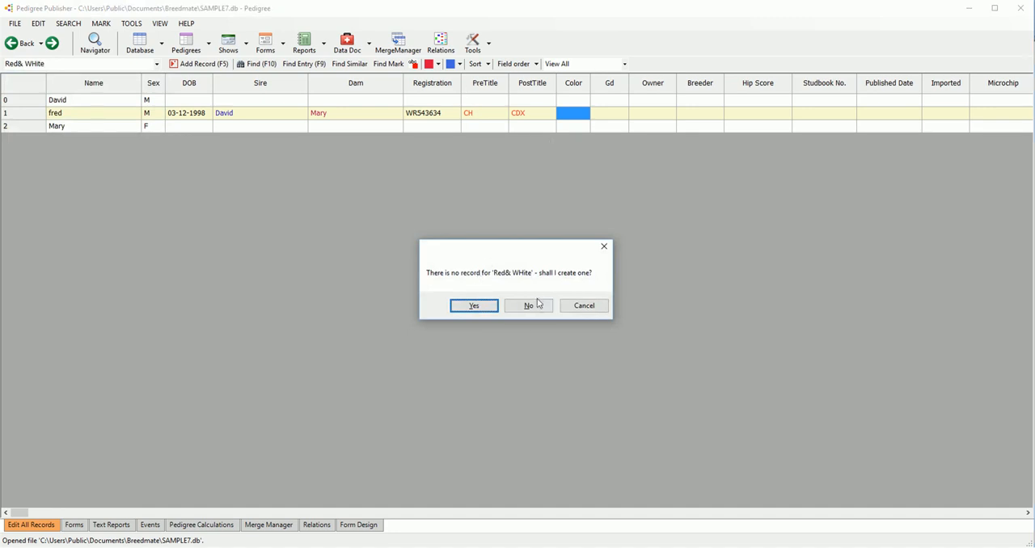
{"action": "left_click", "coordinate": [486, 307]}
{"action": "left_click_drag", "start_coordinate": [593, 84], "coordinate": [645, 105]}
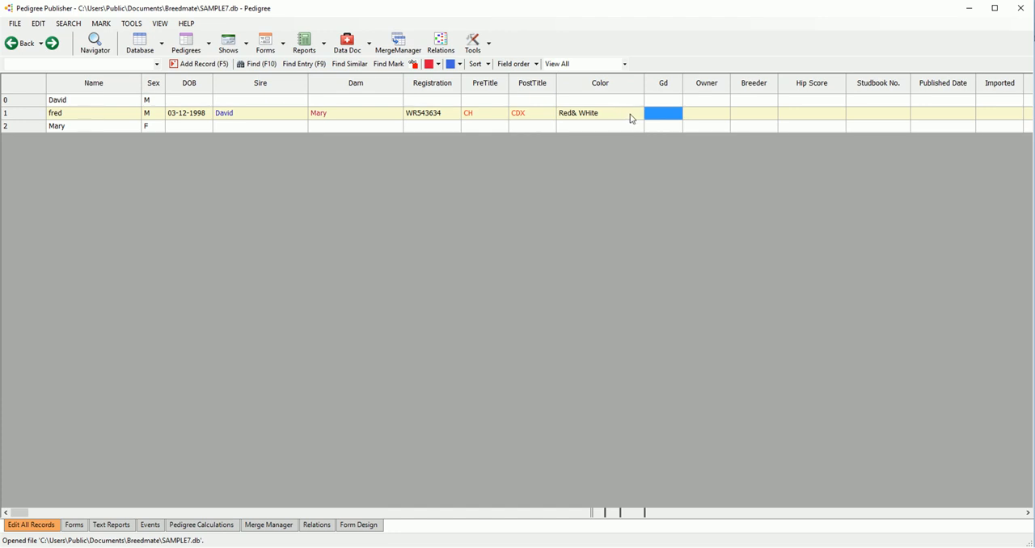
{"action": "left_click", "coordinate": [633, 117]}
{"action": "left_click", "coordinate": [616, 129]}
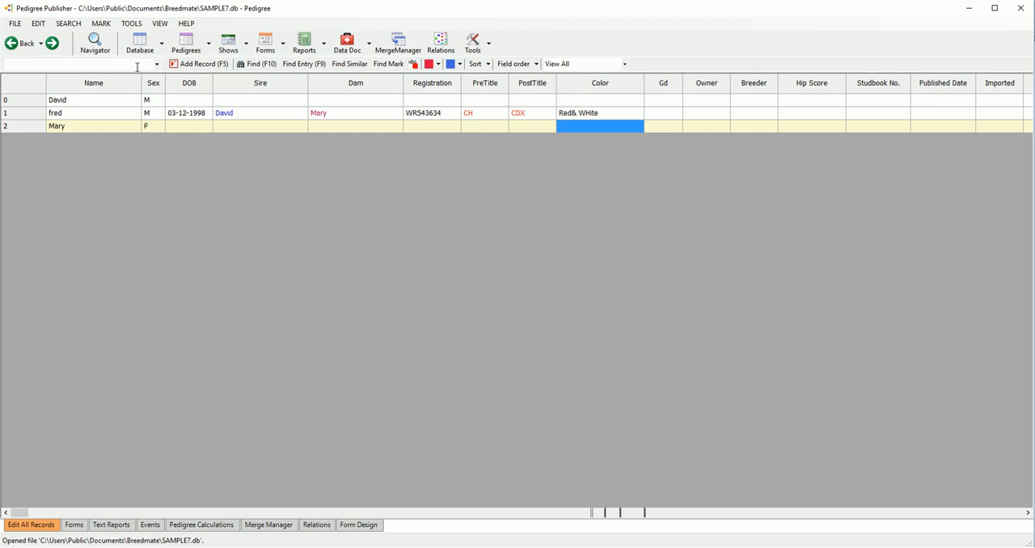
Step: Set Mary's color to the existing "Red& WHite" entry
{"action": "type", "text": "r"}
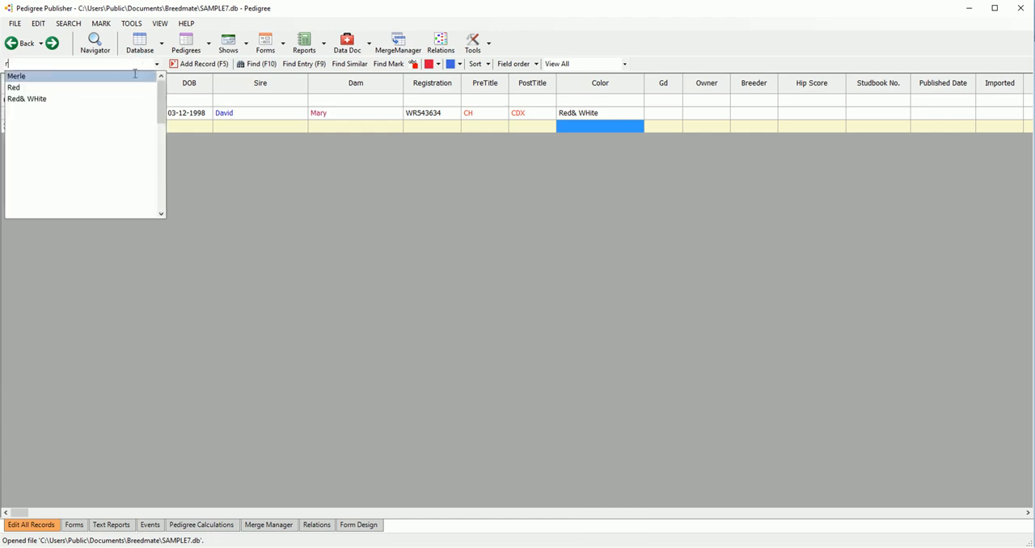
{"action": "left_click", "coordinate": [68, 103]}
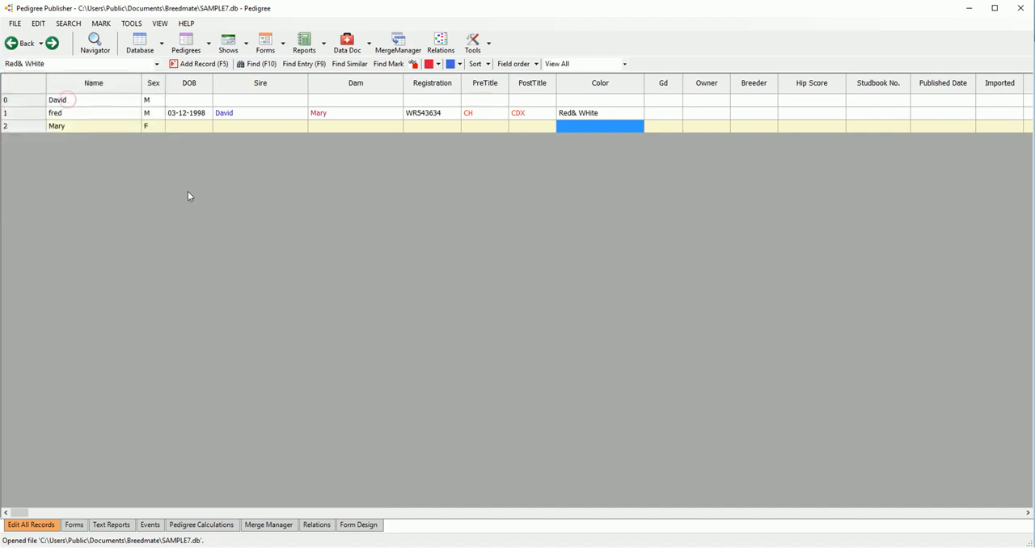
{"action": "key", "text": "Return"}
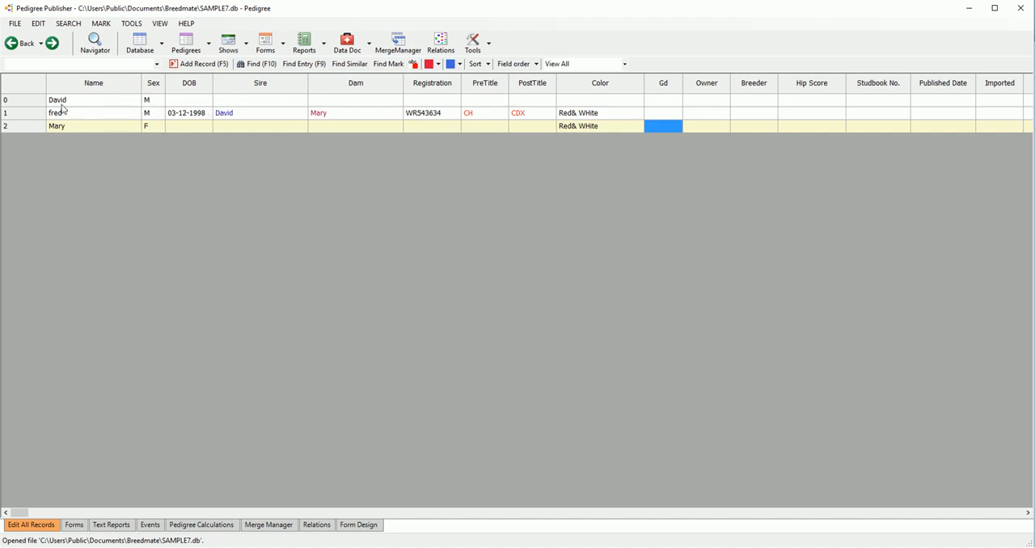
{"action": "left_click", "coordinate": [232, 102]}
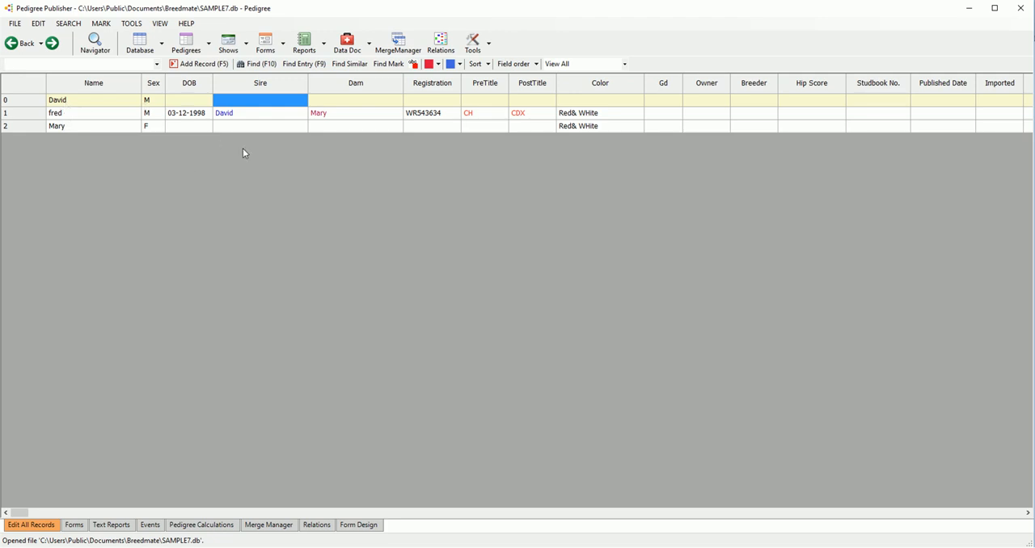
Step: Show the 4G Pedigree for fred, and return to the record table
{"action": "left_click", "coordinate": [70, 116]}
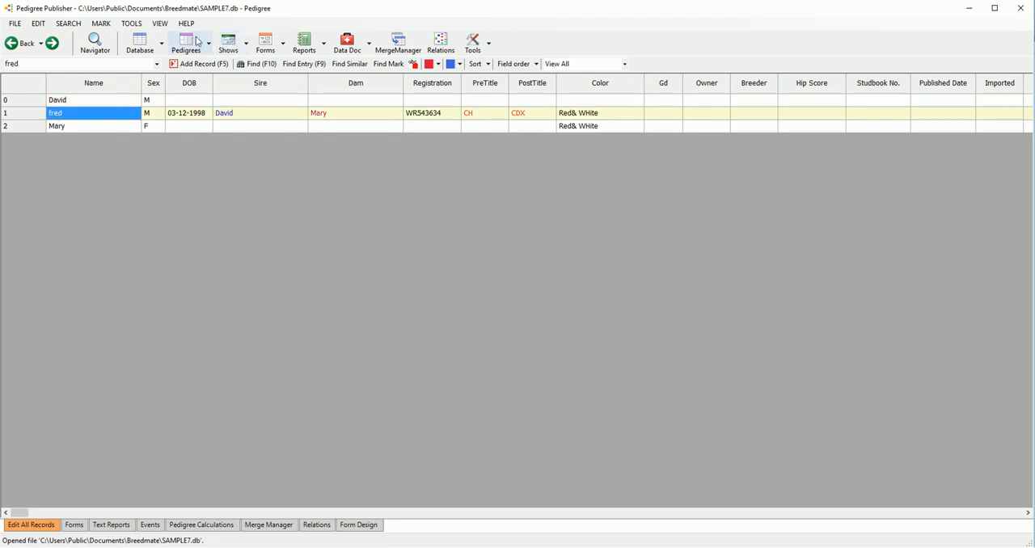
{"action": "left_click", "coordinate": [198, 42]}
{"action": "left_click", "coordinate": [210, 67]}
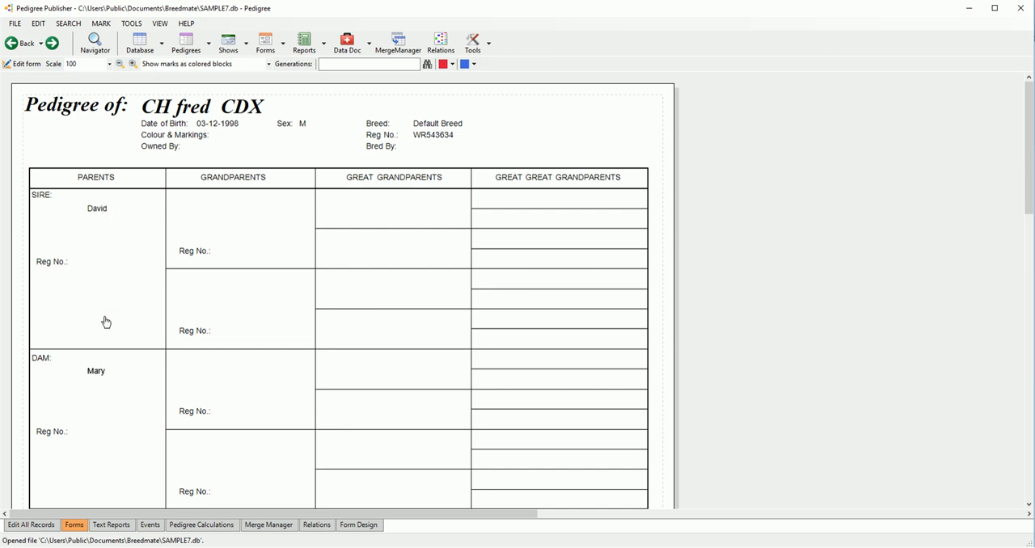
{"action": "left_click", "coordinate": [144, 47]}
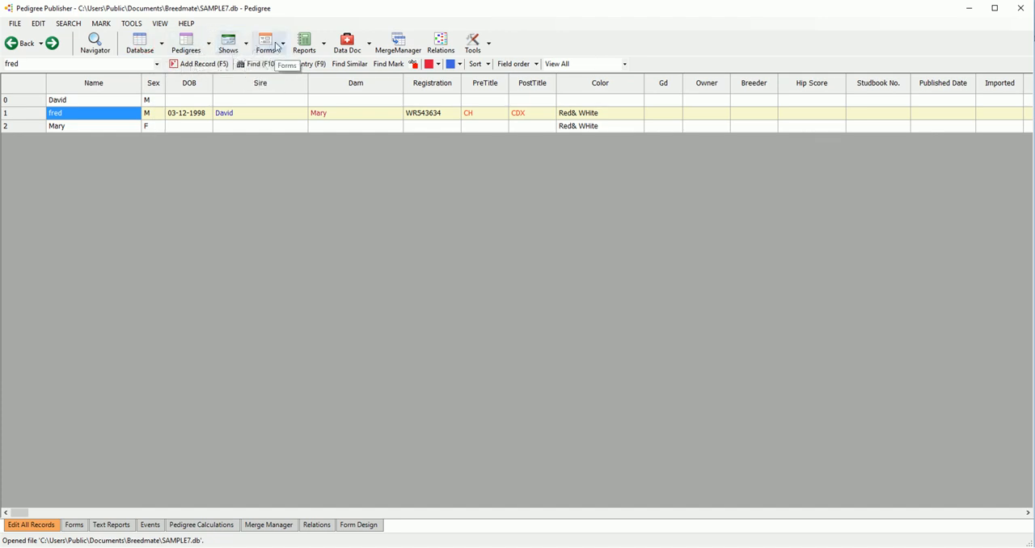
Step: Show fred's pedigree in the Fancy Ped form, look over the certificate, and return to the record table
{"action": "left_click", "coordinate": [211, 46]}
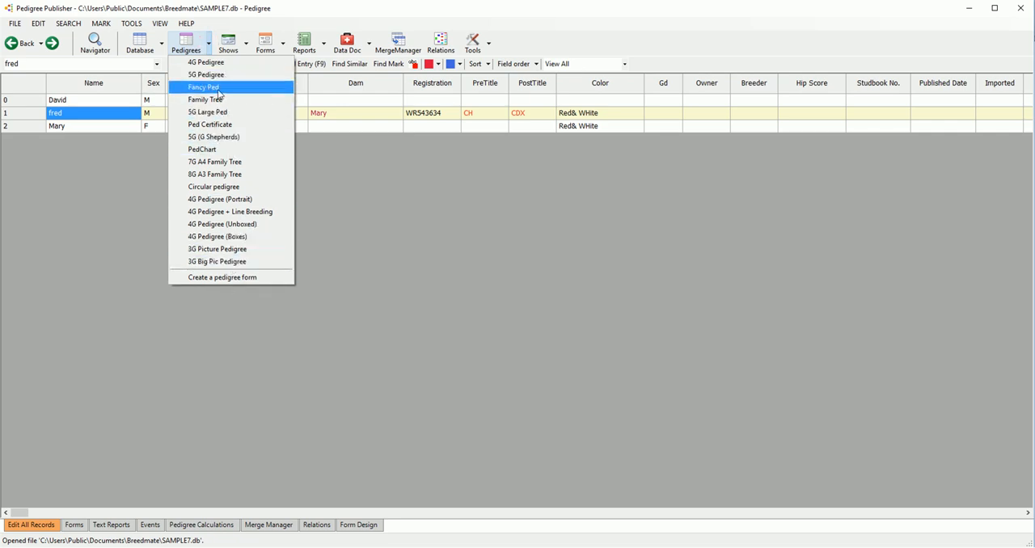
{"action": "left_click", "coordinate": [220, 87]}
{"action": "scroll", "coordinate": [185, 236], "scroll_direction": "down", "scroll_amount": 5}
{"action": "scroll", "coordinate": [185, 236], "scroll_direction": "up", "scroll_amount": 5}
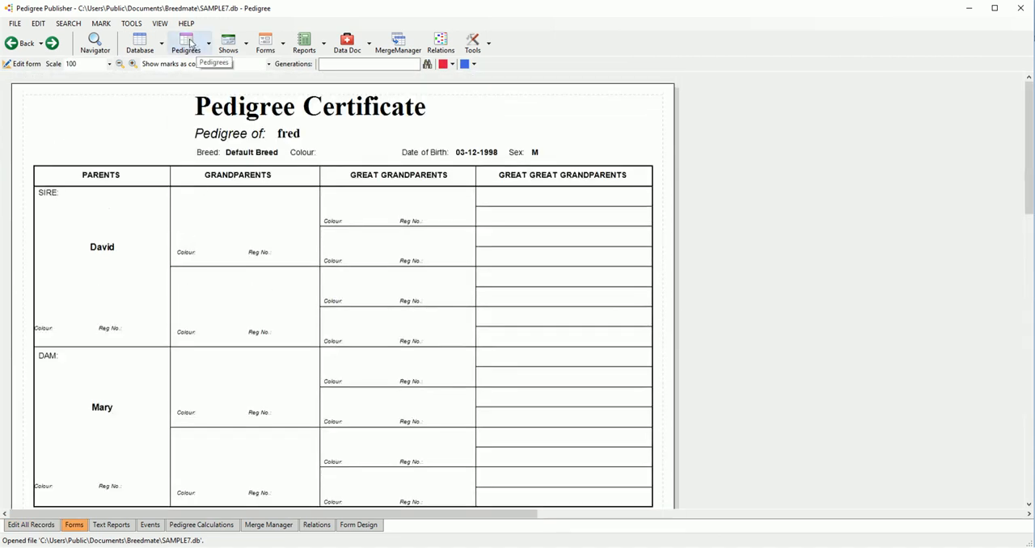
{"action": "left_click", "coordinate": [139, 47]}
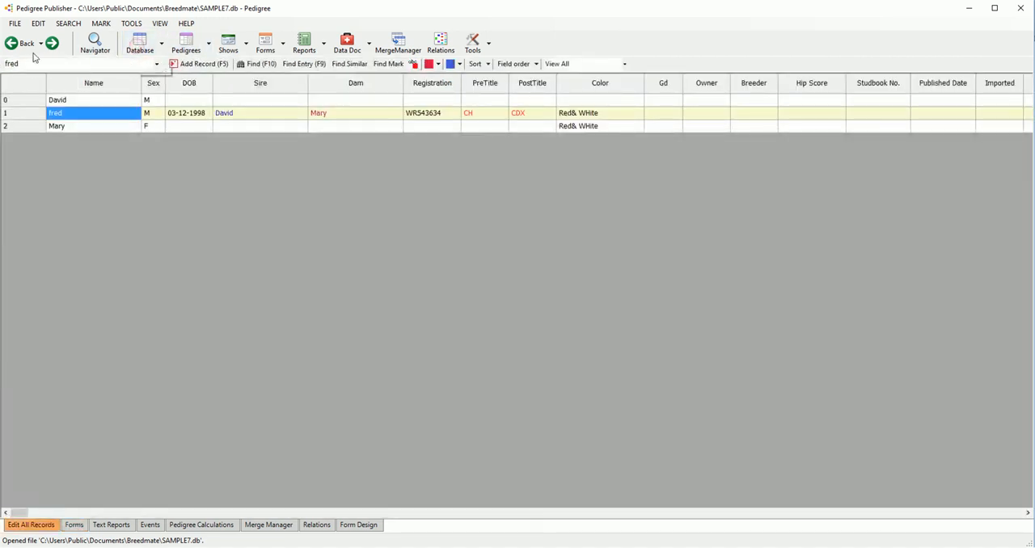
Step: Open the recently used database C:\Temp3\DogSampleData.db
{"action": "left_click", "coordinate": [15, 24]}
{"action": "mouse_move", "coordinate": [112, 249]}
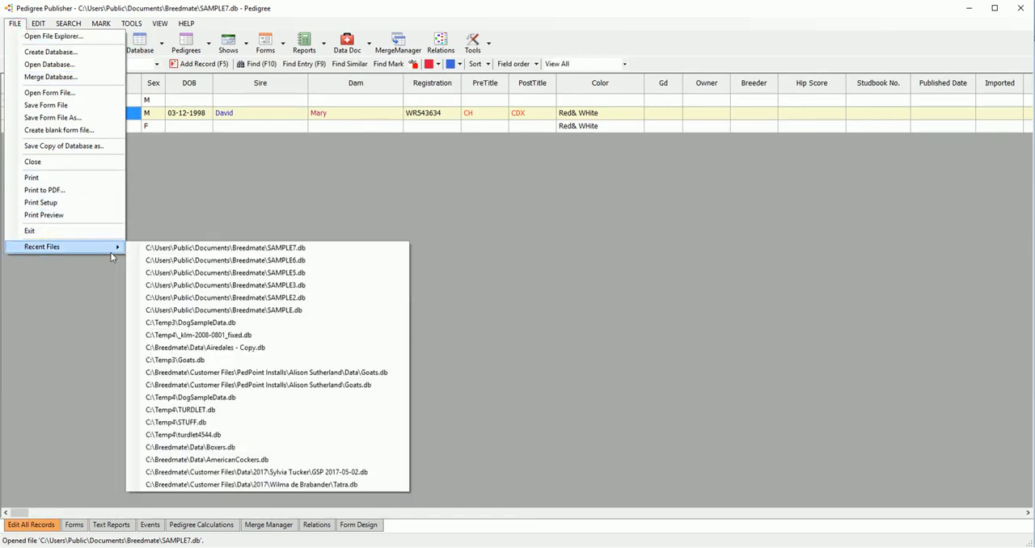
{"action": "left_click", "coordinate": [230, 323]}
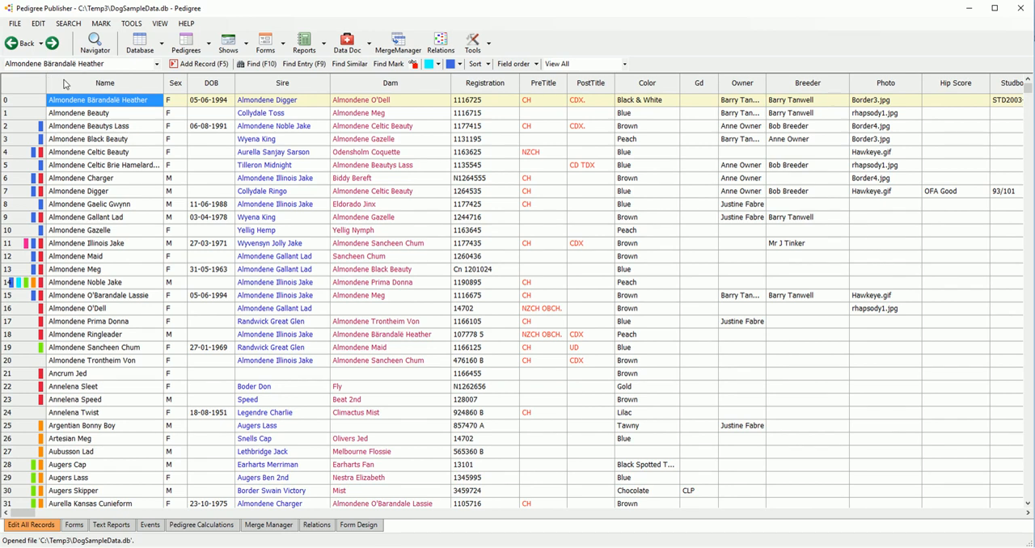
{"action": "left_click", "coordinate": [14, 24]}
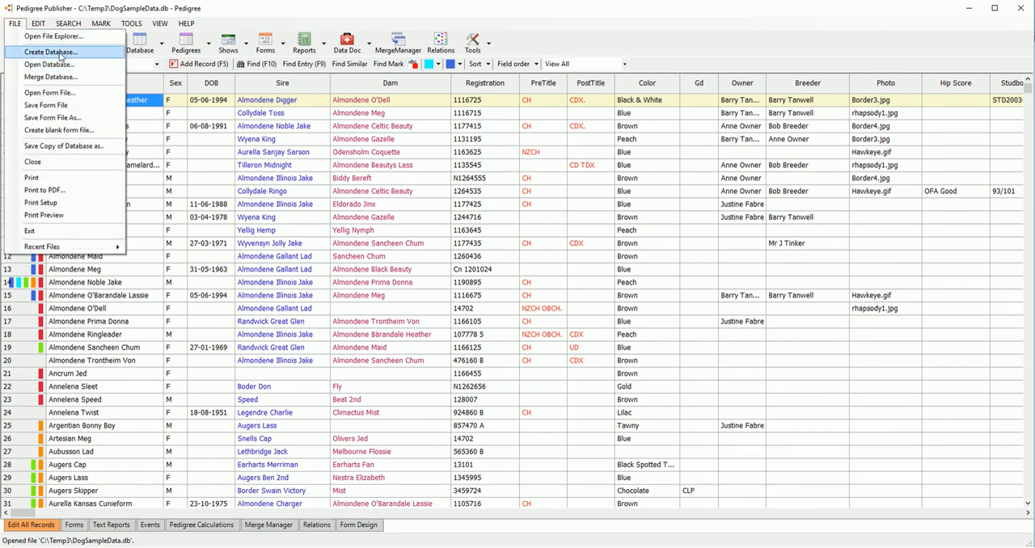
{"action": "left_click", "coordinate": [319, 143]}
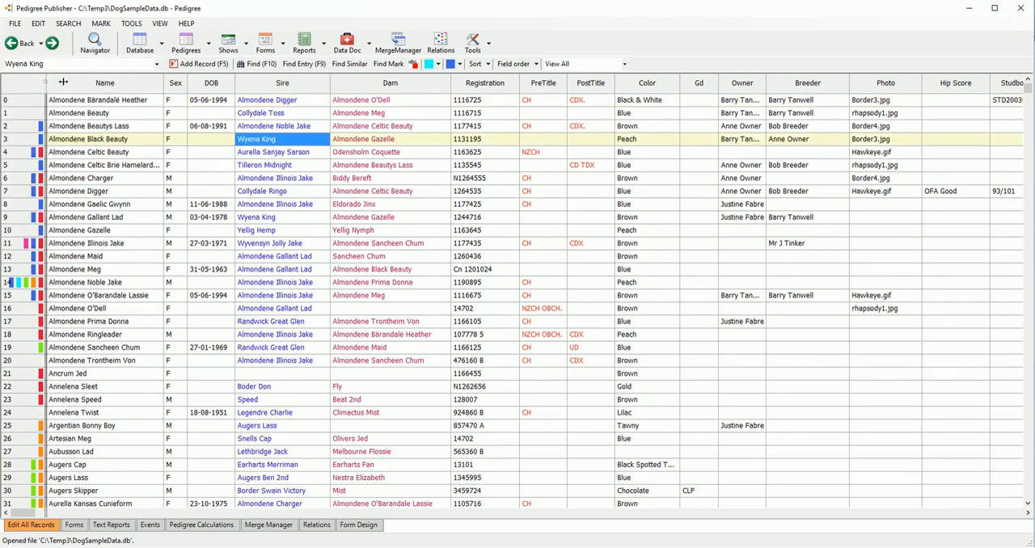
Step: Widen the row-number column so the color marks fit, and clear all marks from the records
{"action": "left_click_drag", "start_coordinate": [48, 82], "coordinate": [71, 82]}
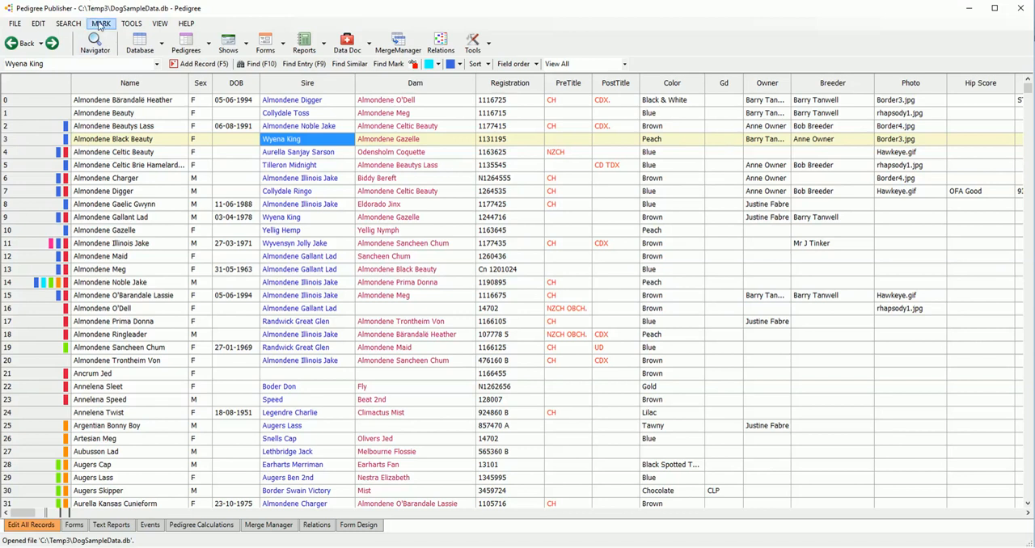
{"action": "left_click", "coordinate": [100, 23]}
{"action": "left_click", "coordinate": [122, 115]}
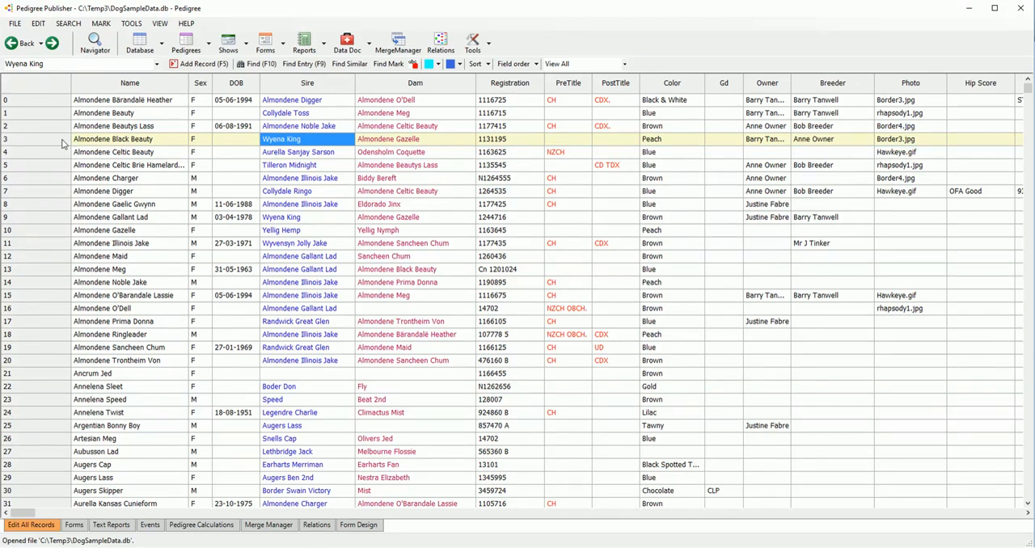
Step: Mark records 3 to 8 with Crimson and records 7 to 12 with RoyalBlue
{"action": "left_click_drag", "start_coordinate": [59, 143], "coordinate": [68, 206]}
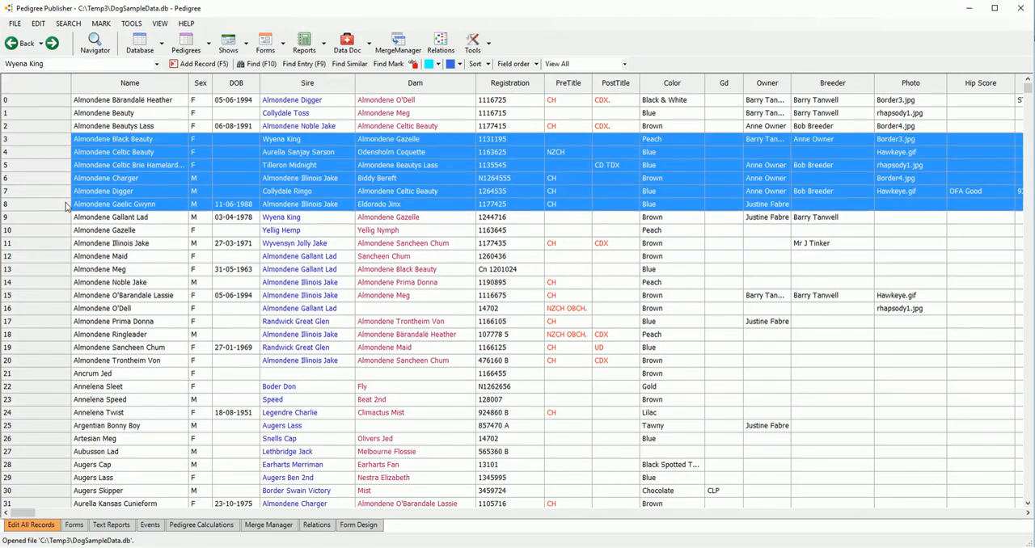
{"action": "left_click", "coordinate": [438, 63]}
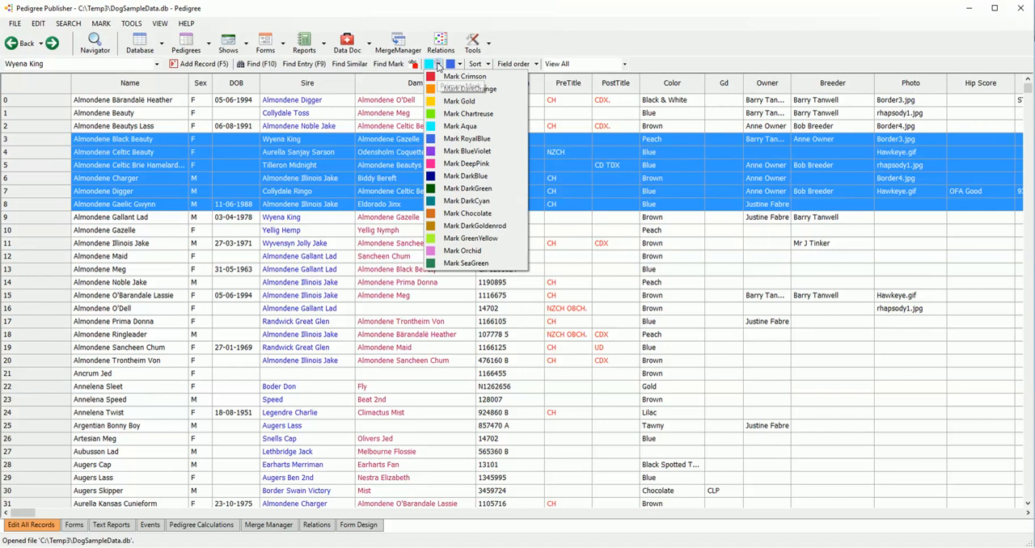
{"action": "left_click", "coordinate": [453, 77]}
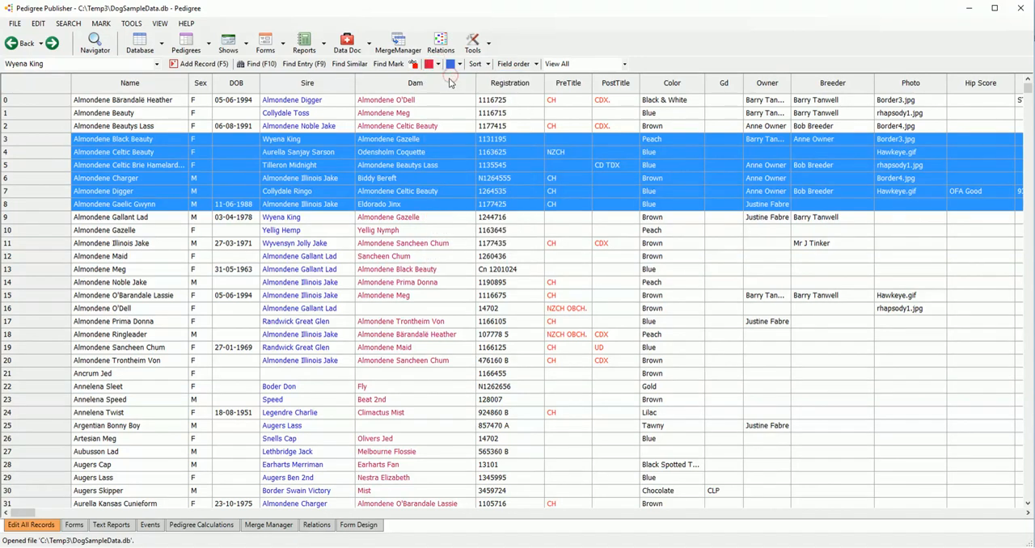
{"action": "left_click", "coordinate": [429, 65]}
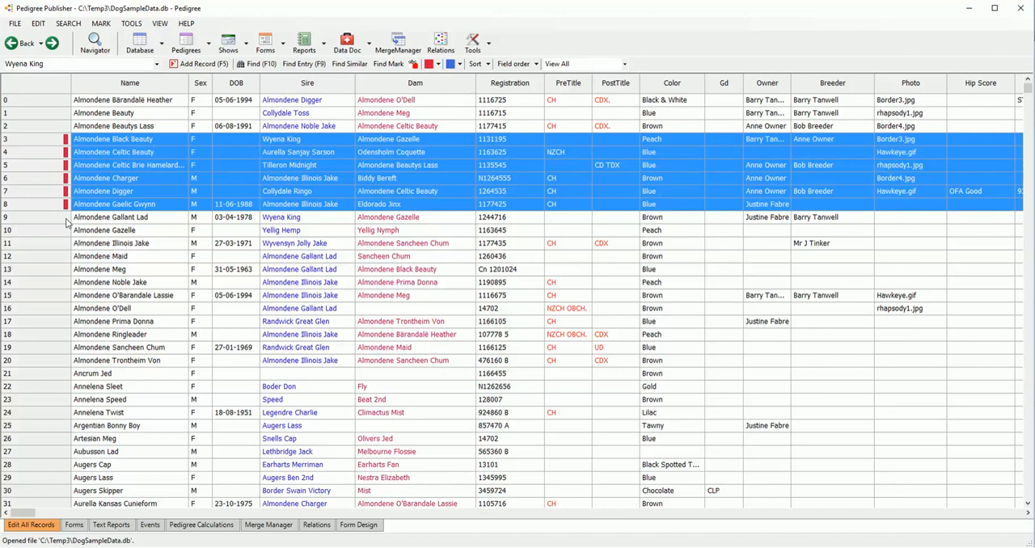
{"action": "left_click_drag", "start_coordinate": [47, 195], "coordinate": [52, 257]}
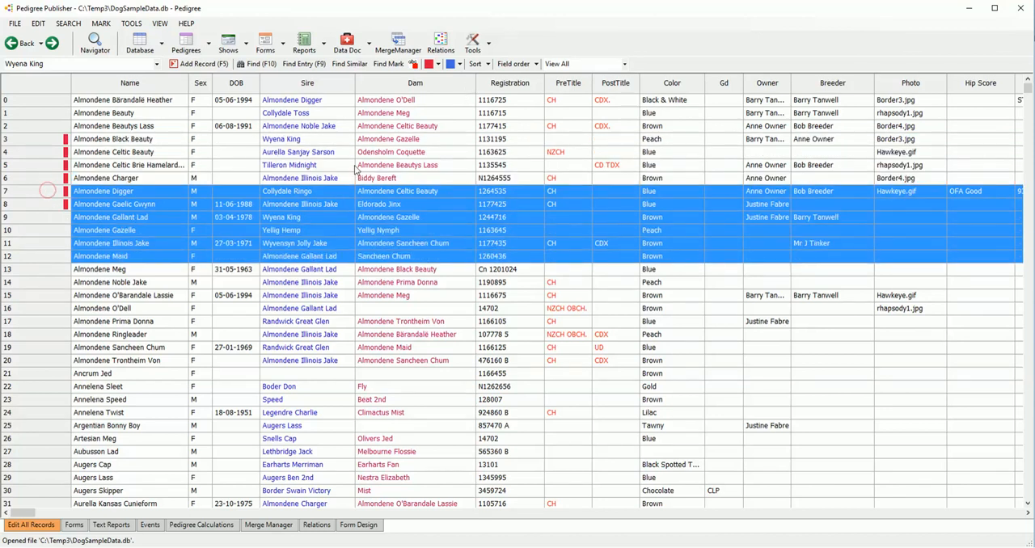
{"action": "left_click", "coordinate": [451, 63]}
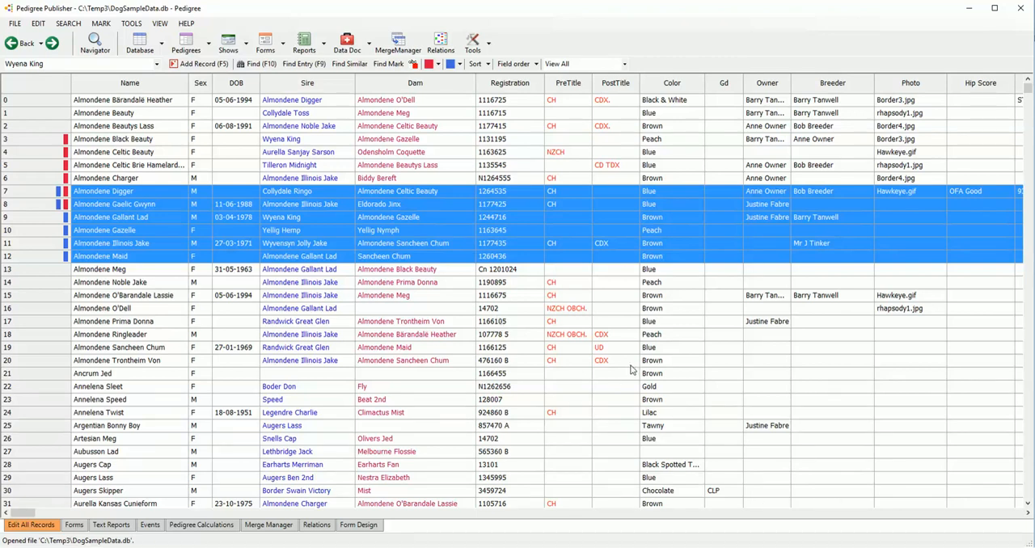
Step: Look through the remaining columns of the Pedigree table up to the Additional Reg No. field
{"action": "left_click", "coordinate": [933, 514]}
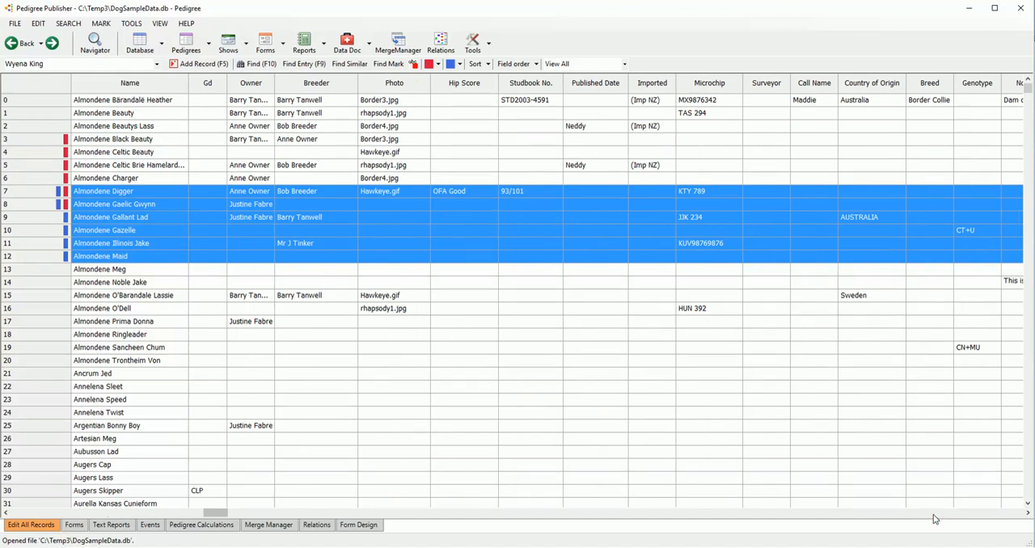
{"action": "left_click", "coordinate": [934, 514]}
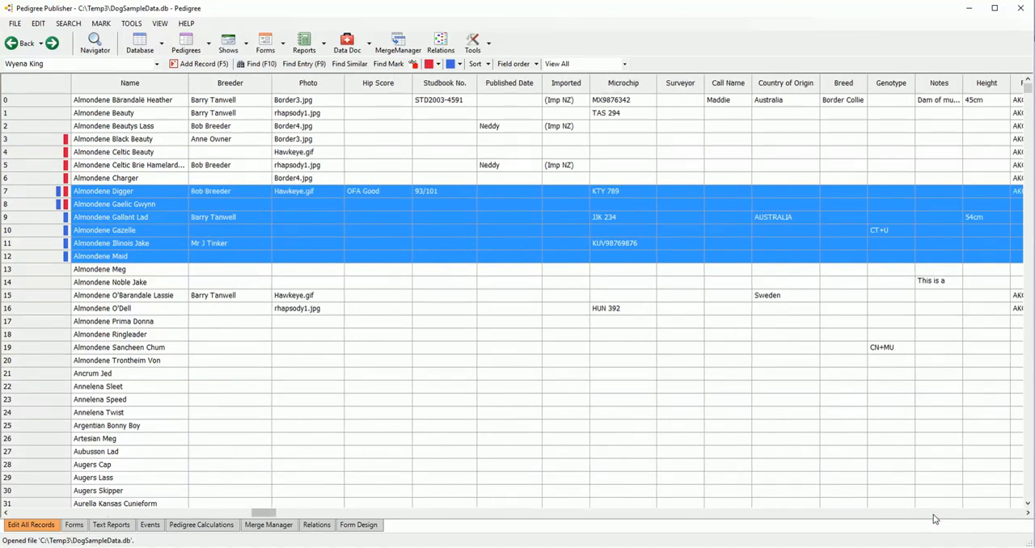
{"action": "left_click", "coordinate": [934, 514]}
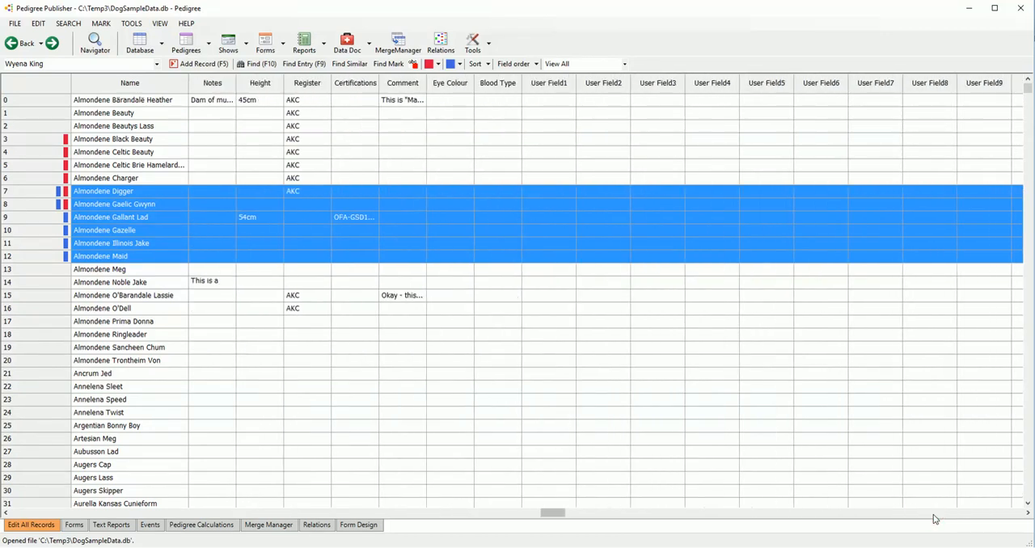
{"action": "left_click", "coordinate": [933, 513]}
{"action": "left_click", "coordinate": [933, 514]}
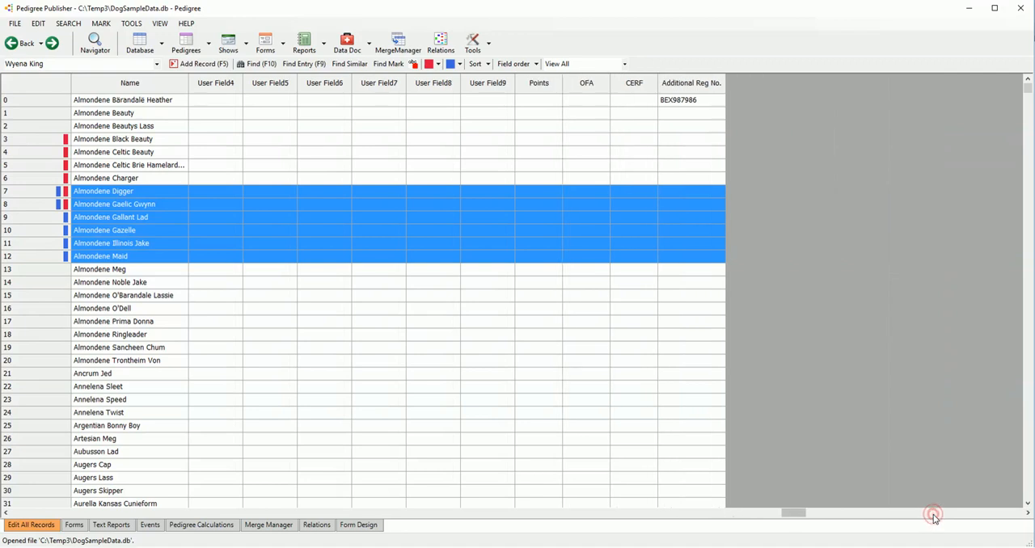
{"action": "mouse_move", "coordinate": [782, 516]}
{"action": "left_mouse_down"}
{"action": "mouse_move", "coordinate": [725, 515]}
{"action": "mouse_move", "coordinate": [846, 520]}
{"action": "mouse_move", "coordinate": [788, 516]}
{"action": "left_mouse_up"}
Step: Review the Pedigree table's field definitions in Alter Table, and exit without saving changes
{"action": "left_click", "coordinate": [138, 26]}
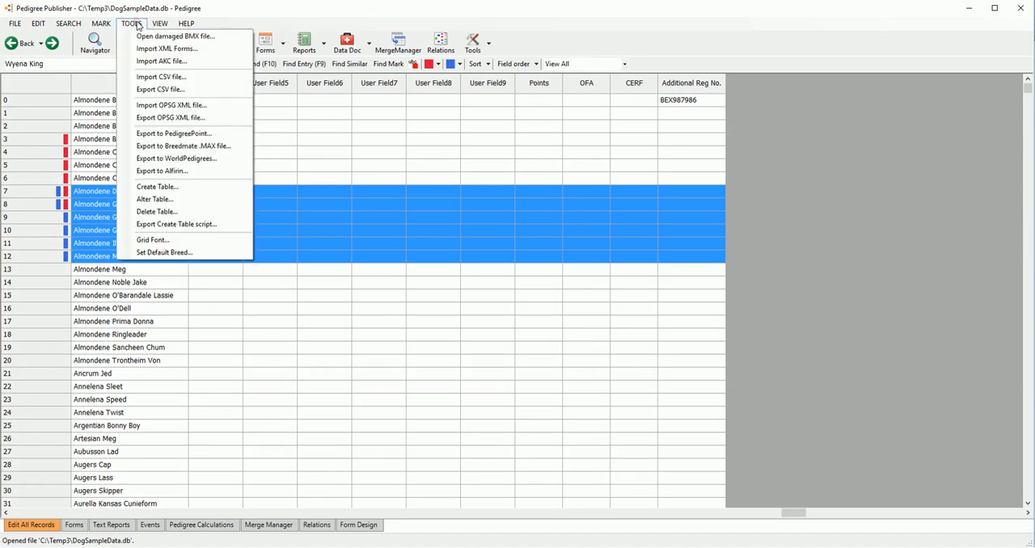
{"action": "left_click", "coordinate": [151, 199]}
{"action": "scroll", "coordinate": [347, 316], "scroll_direction": "down", "scroll_amount": 13}
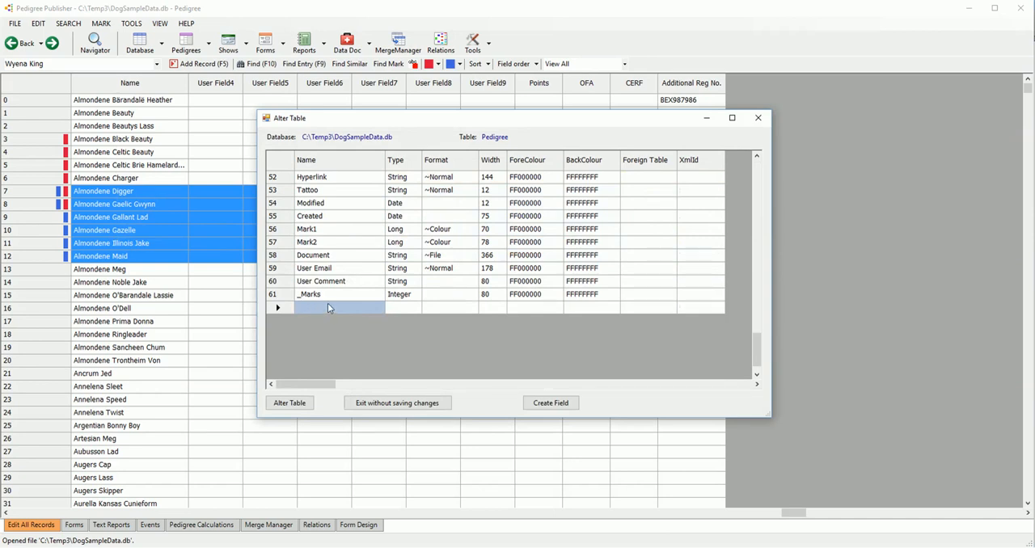
{"action": "scroll", "coordinate": [327, 303], "scroll_direction": "up", "scroll_amount": 8}
{"action": "scroll", "coordinate": [327, 303], "scroll_direction": "down", "scroll_amount": 8}
{"action": "scroll", "coordinate": [327, 304], "scroll_direction": "up", "scroll_amount": 8}
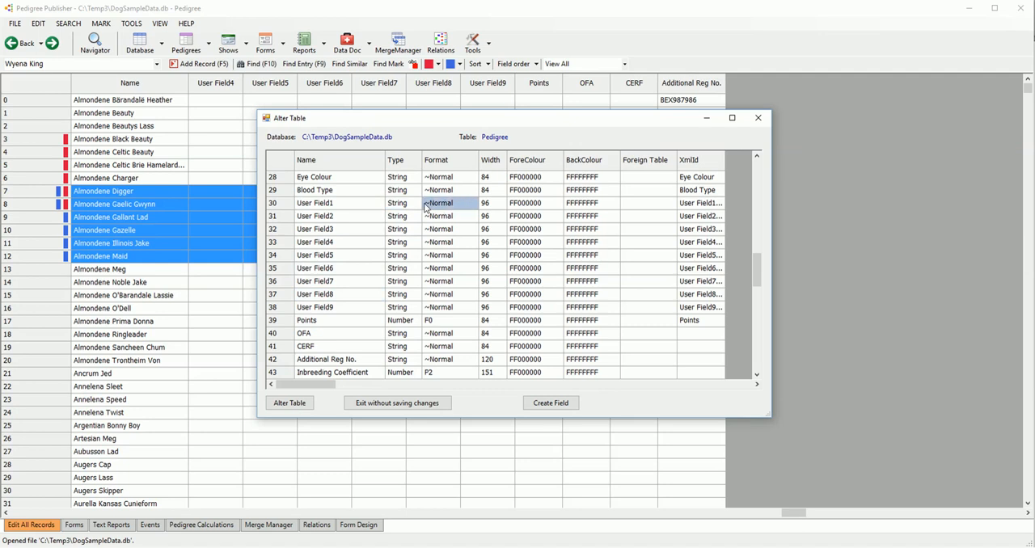
{"action": "scroll", "coordinate": [448, 257], "scroll_direction": "up", "scroll_amount": 7}
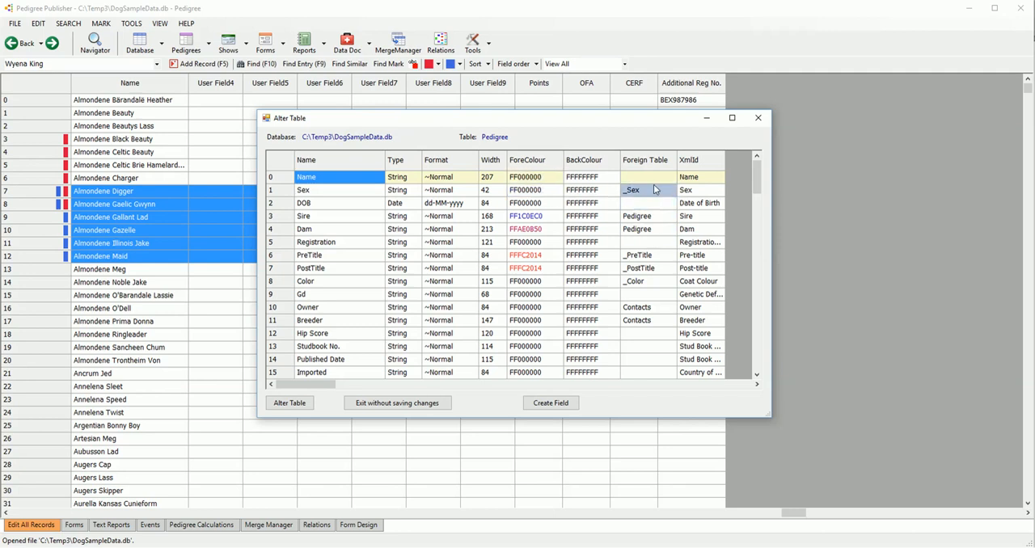
{"action": "left_click", "coordinate": [422, 406]}
{"action": "left_click", "coordinate": [478, 326]}
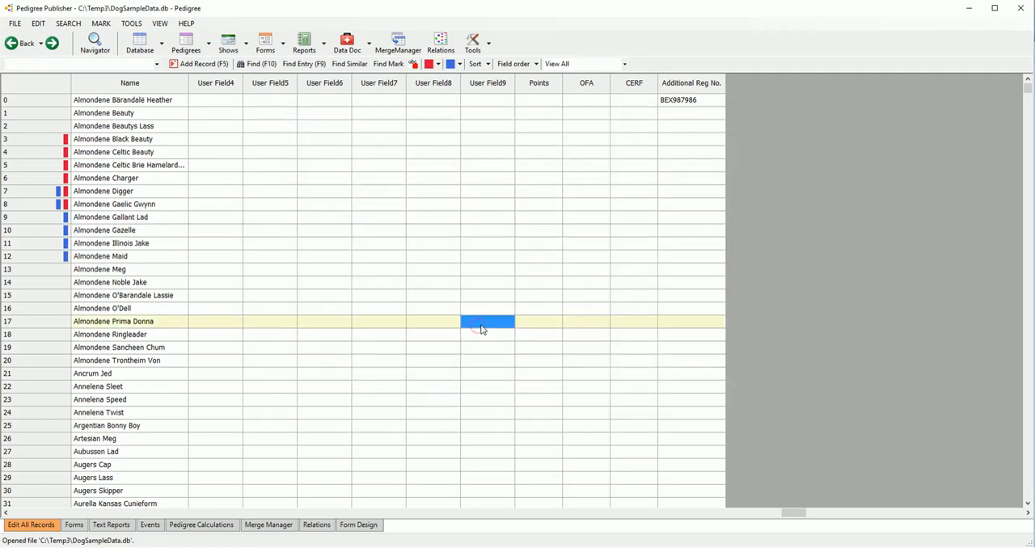
Step: Show the 4G Pedigree for Almondene Celtic Brie Hamelard Toneau, record 5 in the table
{"action": "scroll", "coordinate": [146, 517], "scroll_direction": "left", "scroll_amount": 10}
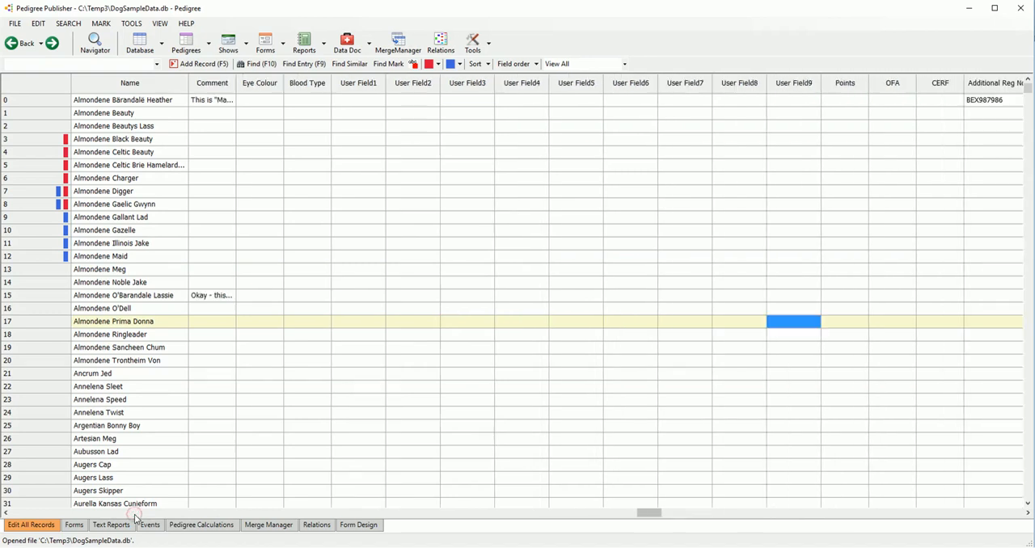
{"action": "scroll", "coordinate": [136, 519], "scroll_direction": "left", "scroll_amount": 10}
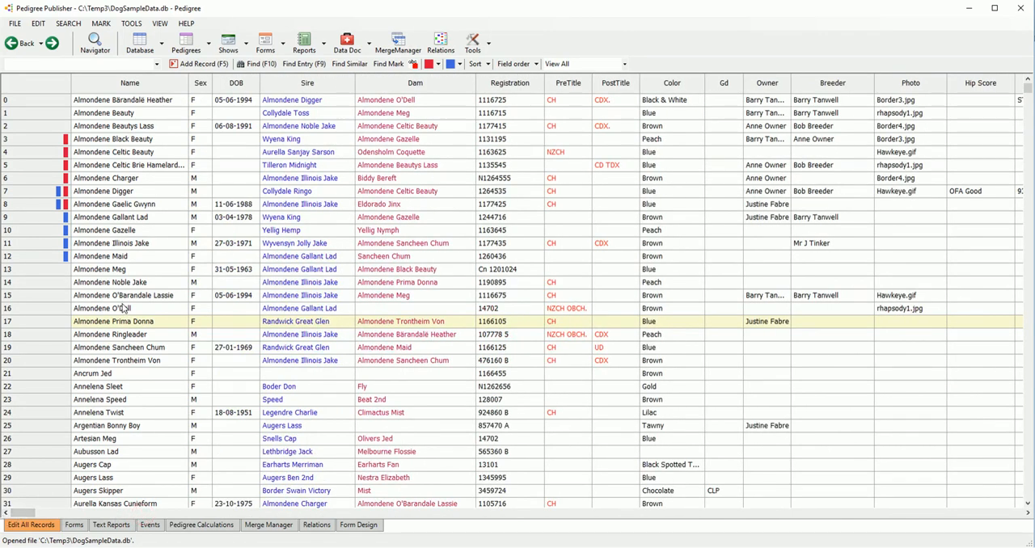
{"action": "left_click", "coordinate": [114, 167]}
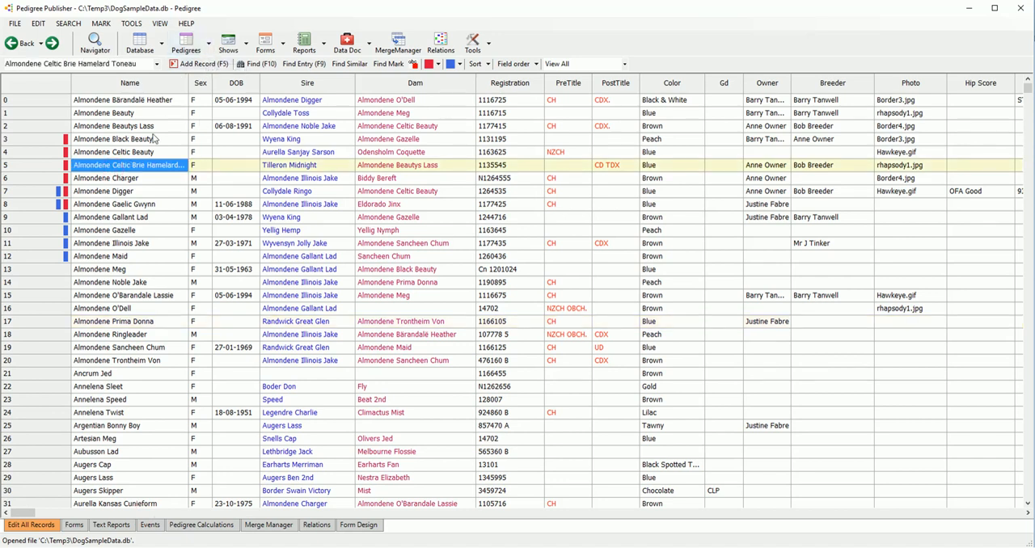
{"action": "left_click", "coordinate": [209, 47]}
{"action": "left_click", "coordinate": [210, 68]}
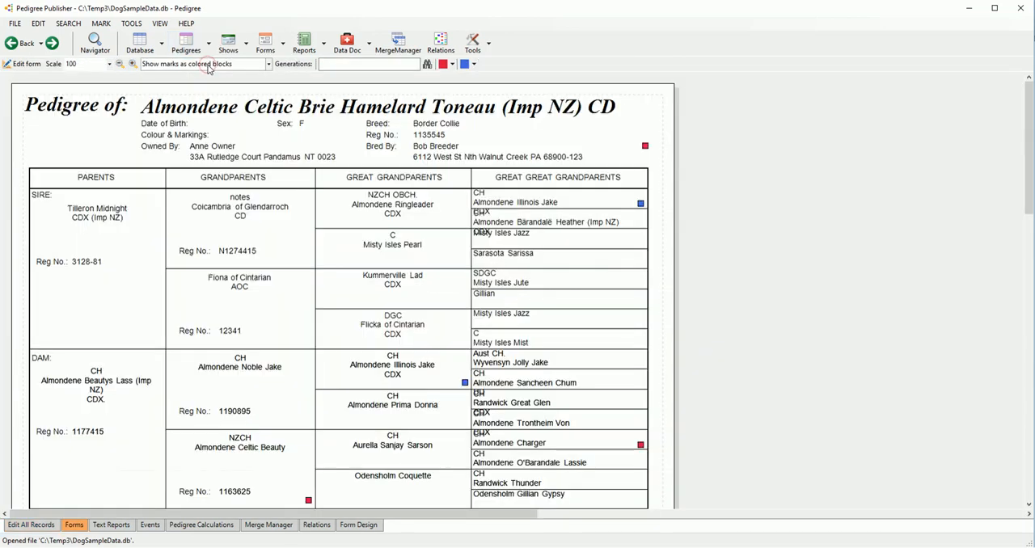
Step: Look over the 4G Pedigree, and display it with no marks and with marks as colored text
{"action": "scroll", "coordinate": [269, 222], "scroll_direction": "down", "scroll_amount": 5}
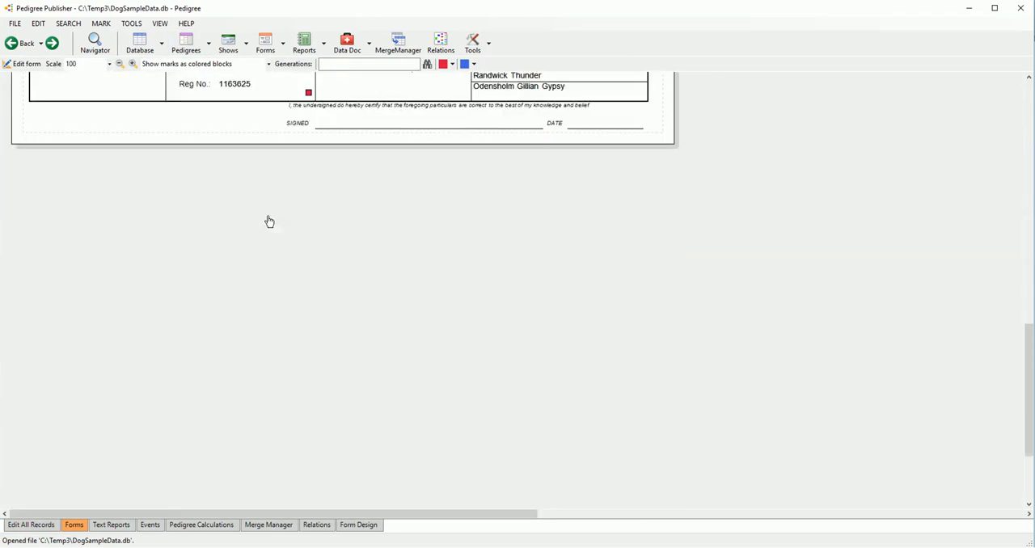
{"action": "scroll", "coordinate": [269, 222], "scroll_direction": "up", "scroll_amount": 3}
{"action": "scroll", "coordinate": [270, 219], "scroll_direction": "up", "scroll_amount": 2}
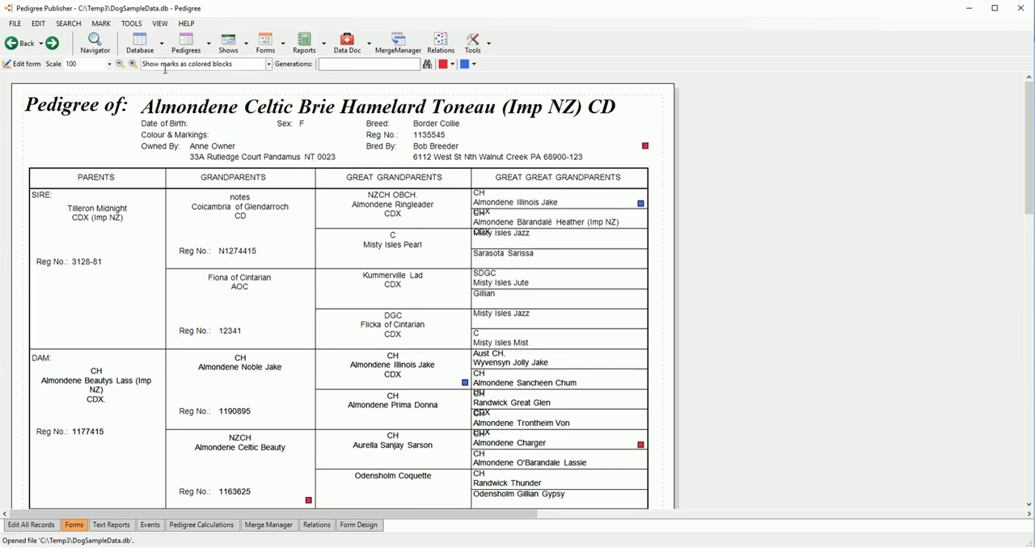
{"action": "left_click", "coordinate": [268, 65]}
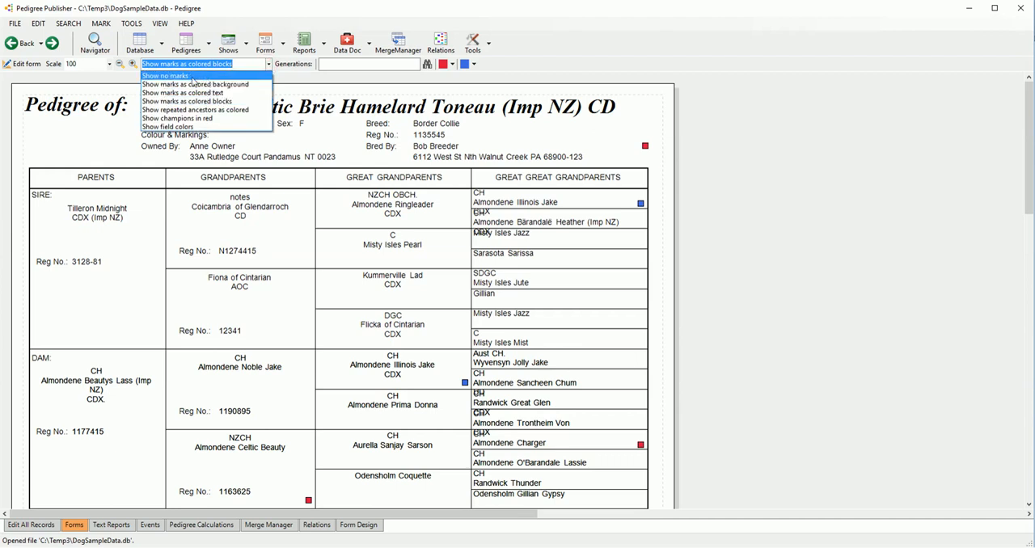
{"action": "left_click", "coordinate": [191, 76]}
{"action": "left_click", "coordinate": [267, 65]}
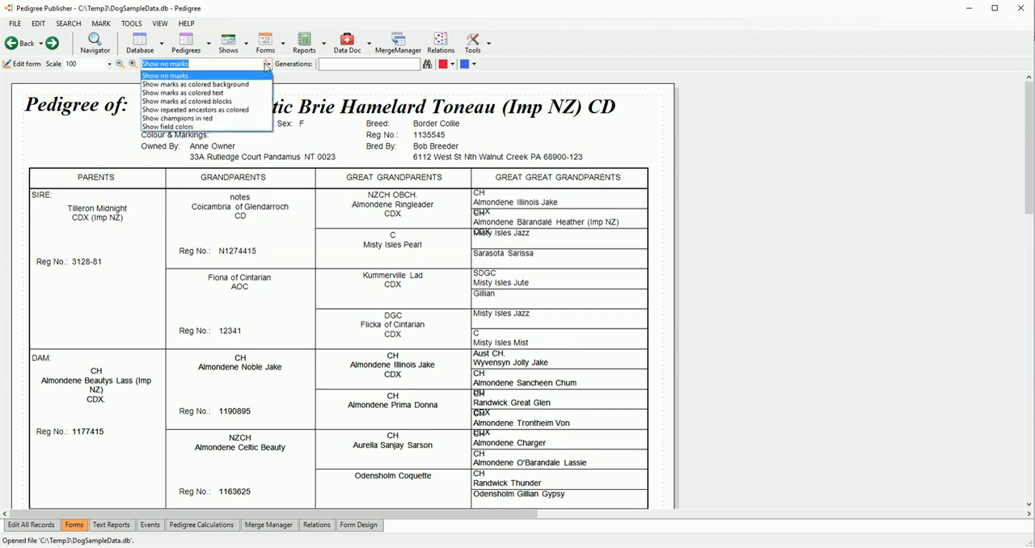
{"action": "left_click", "coordinate": [199, 94]}
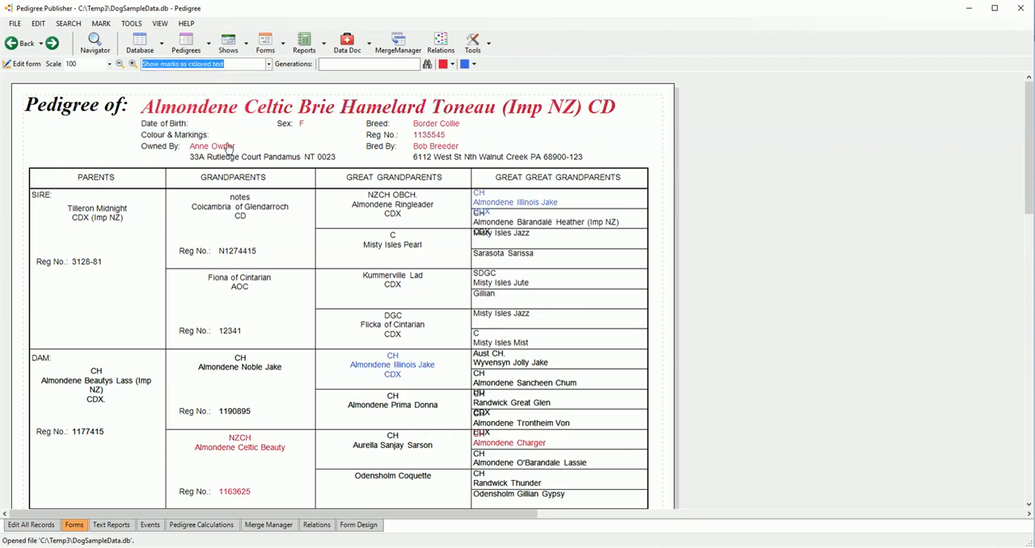
Step: Set the 4G Pedigree's mark display to Show champions in red
{"action": "left_click", "coordinate": [269, 64]}
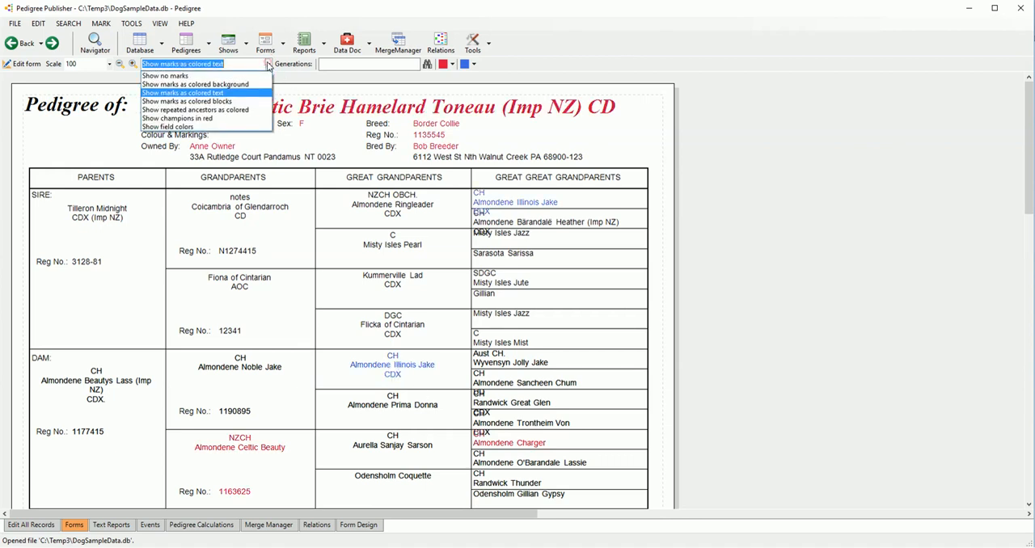
{"action": "left_click", "coordinate": [216, 118]}
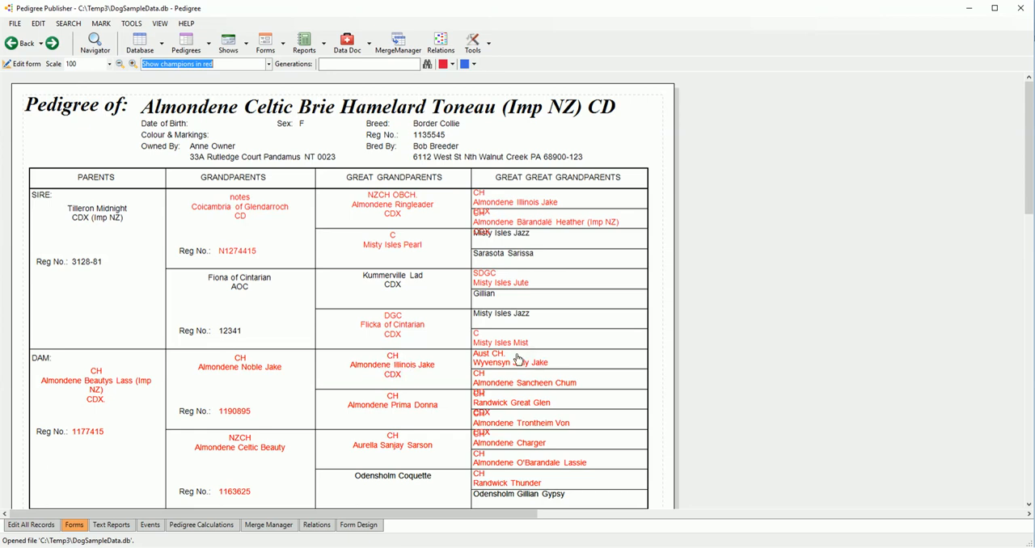
{"action": "left_click", "coordinate": [268, 64]}
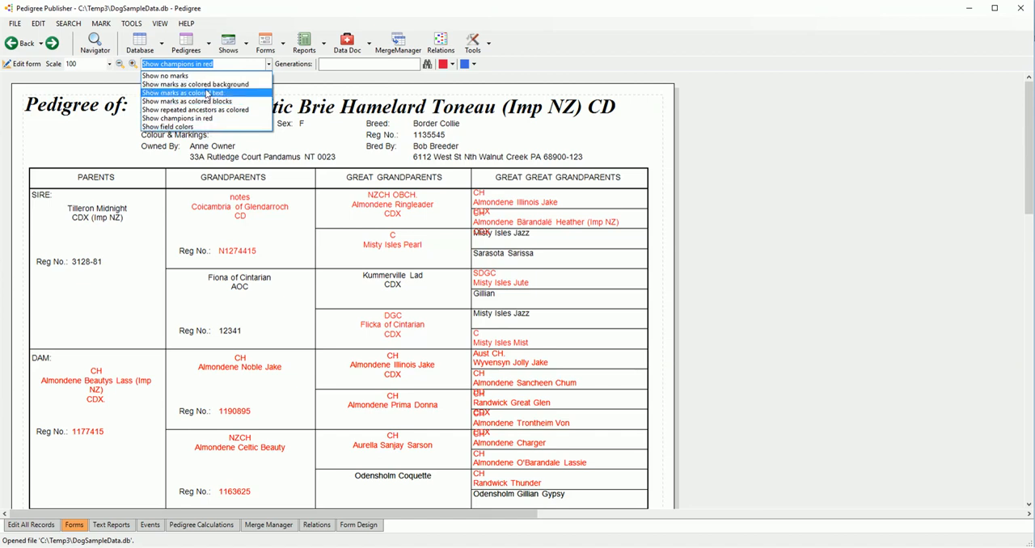
{"action": "left_click", "coordinate": [360, 88]}
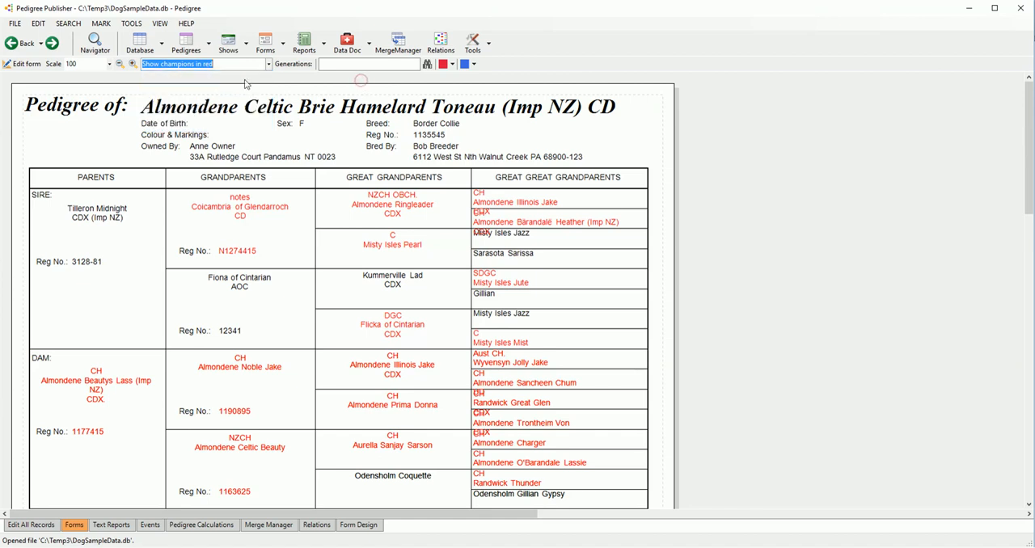
Step: View the same dog's pedigree as a Family Tree and as a 7G A4 Family Tree
{"action": "left_click", "coordinate": [207, 44]}
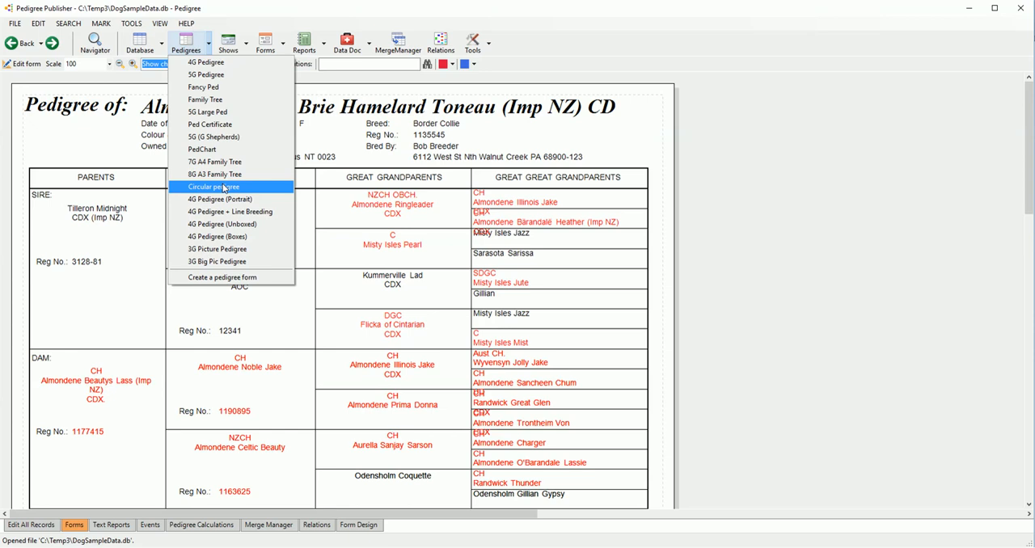
{"action": "left_click", "coordinate": [234, 108]}
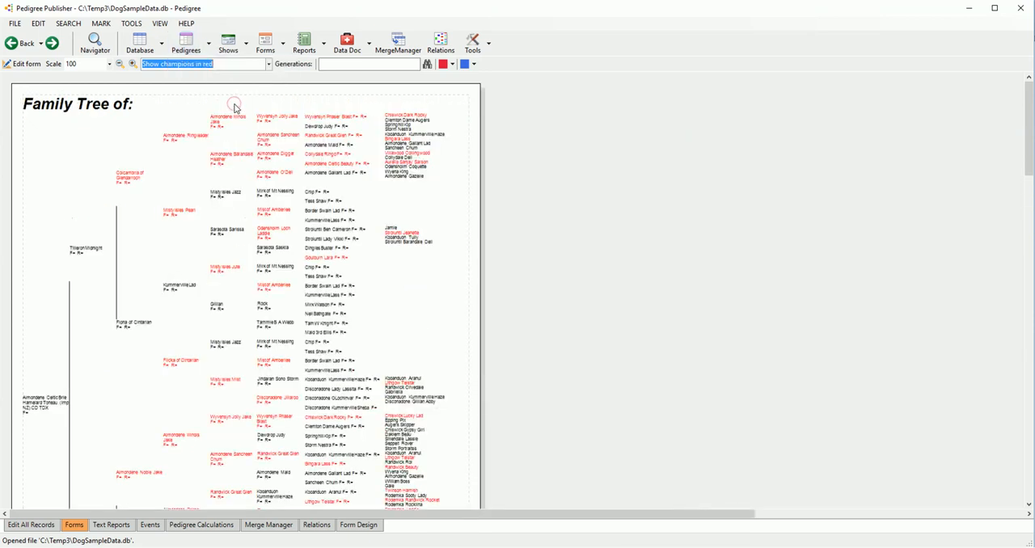
{"action": "left_click", "coordinate": [211, 51]}
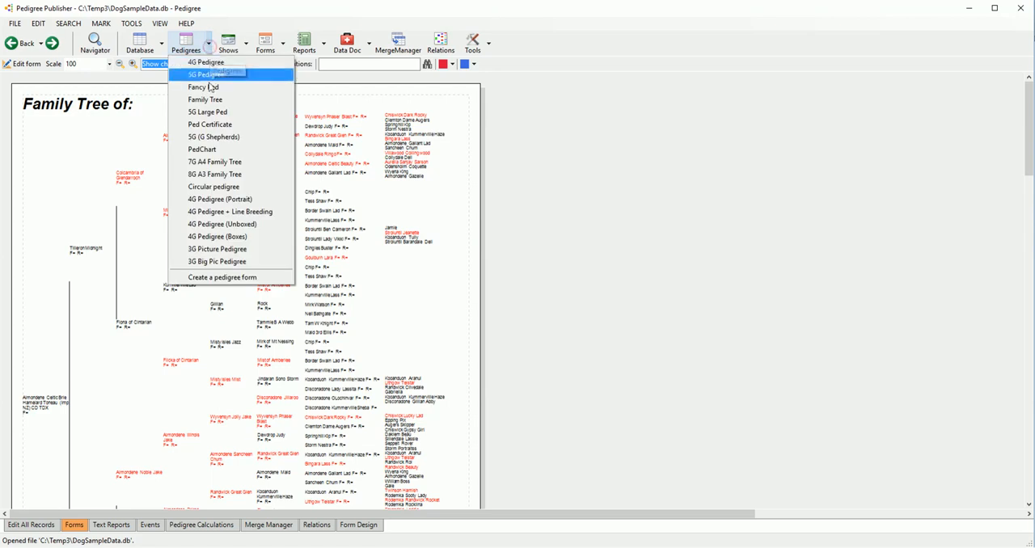
{"action": "left_click", "coordinate": [219, 165]}
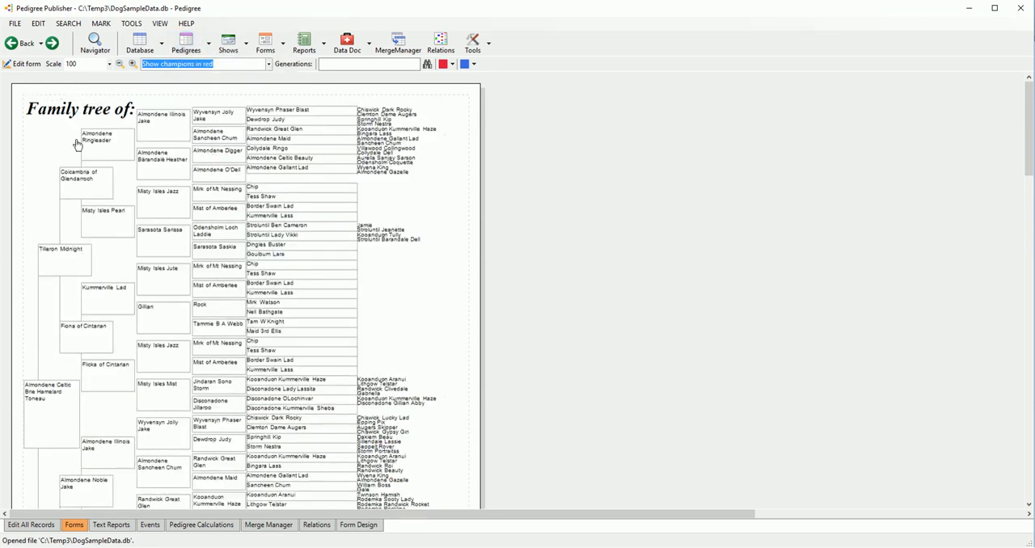
{"action": "scroll", "coordinate": [349, 279], "scroll_direction": "down", "scroll_amount": 5}
{"action": "scroll", "coordinate": [349, 279], "scroll_direction": "up", "scroll_amount": 3}
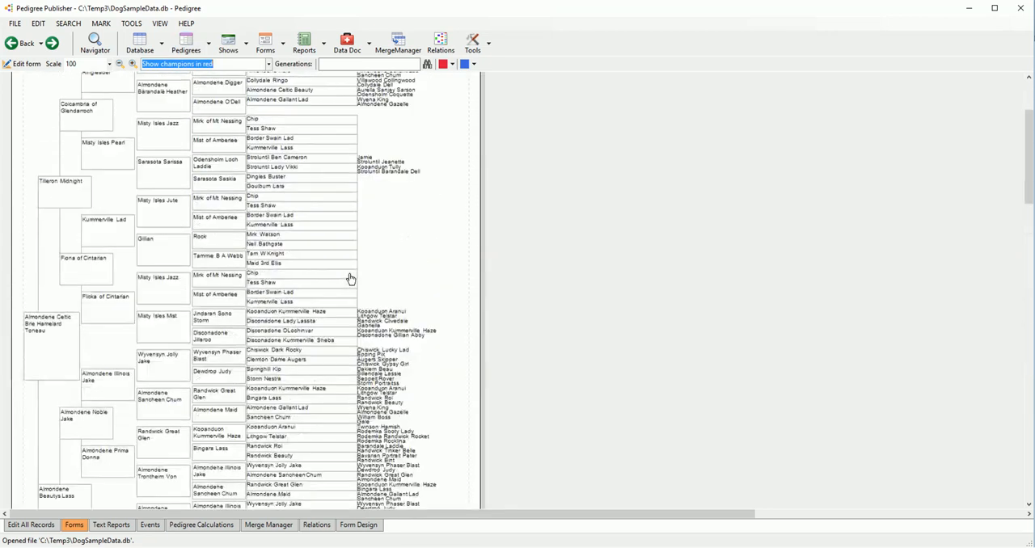
{"action": "scroll", "coordinate": [398, 89], "scroll_direction": "up", "scroll_amount": 2}
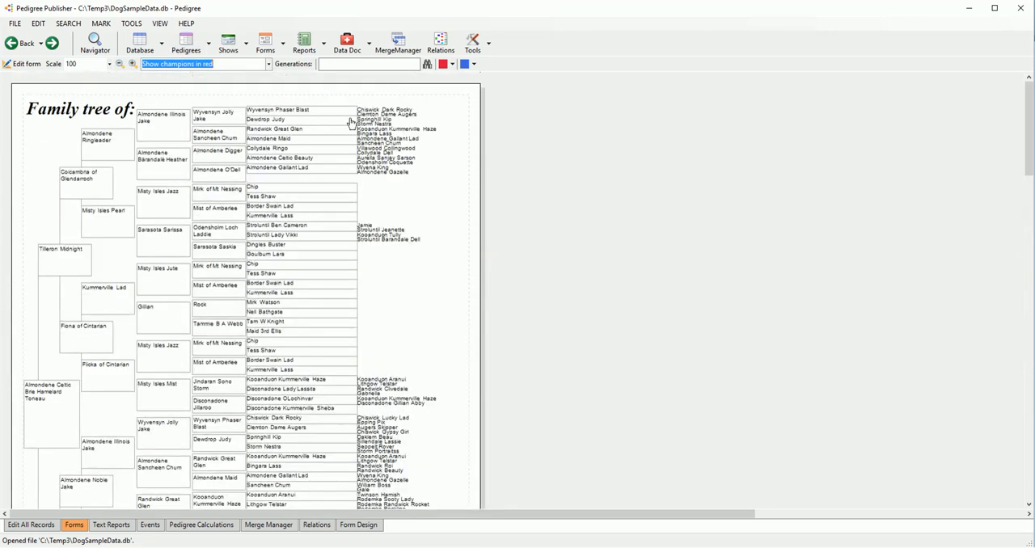
Step: Show the PedChart form for the dog and highlight Almondene Beautys Lass with her direct relatives
{"action": "left_click", "coordinate": [208, 43]}
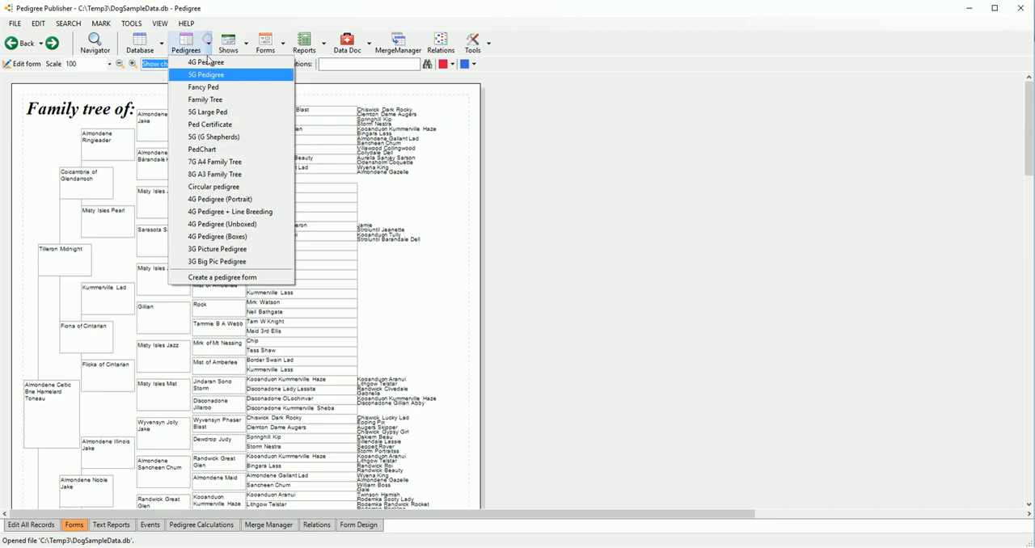
{"action": "left_click", "coordinate": [204, 149]}
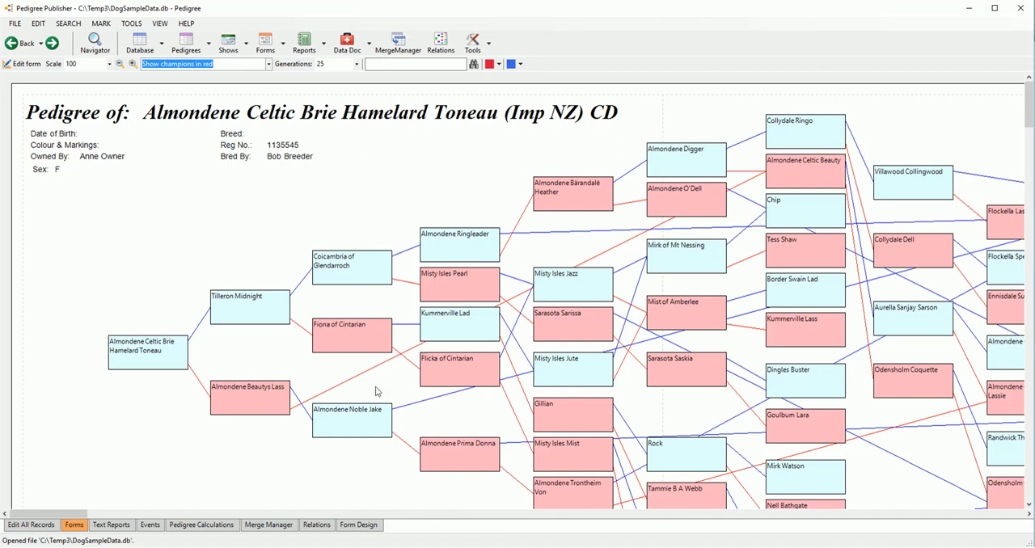
{"action": "left_click", "coordinate": [263, 399]}
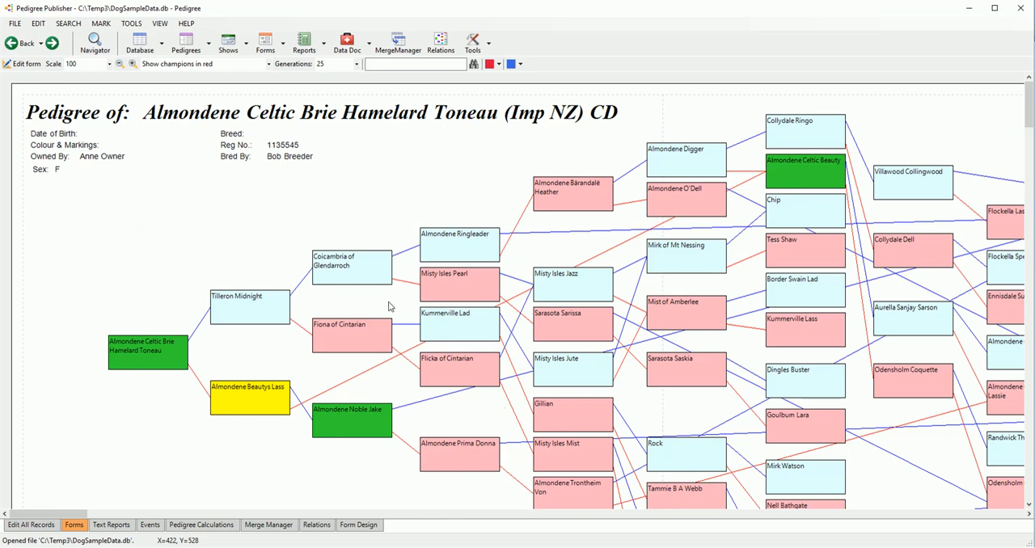
Step: Examine the PedChart's ancestor generations and their connecting lines, both as a whole and in close-up
{"action": "scroll", "coordinate": [388, 303], "scroll_direction": "down", "scroll_amount": 4}
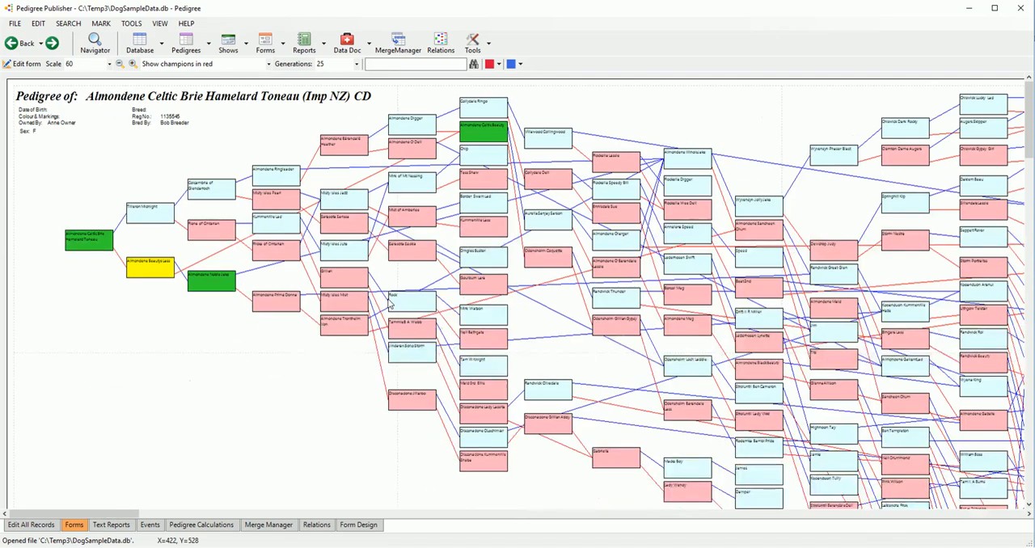
{"action": "scroll", "coordinate": [388, 303], "scroll_direction": "down", "scroll_amount": 3}
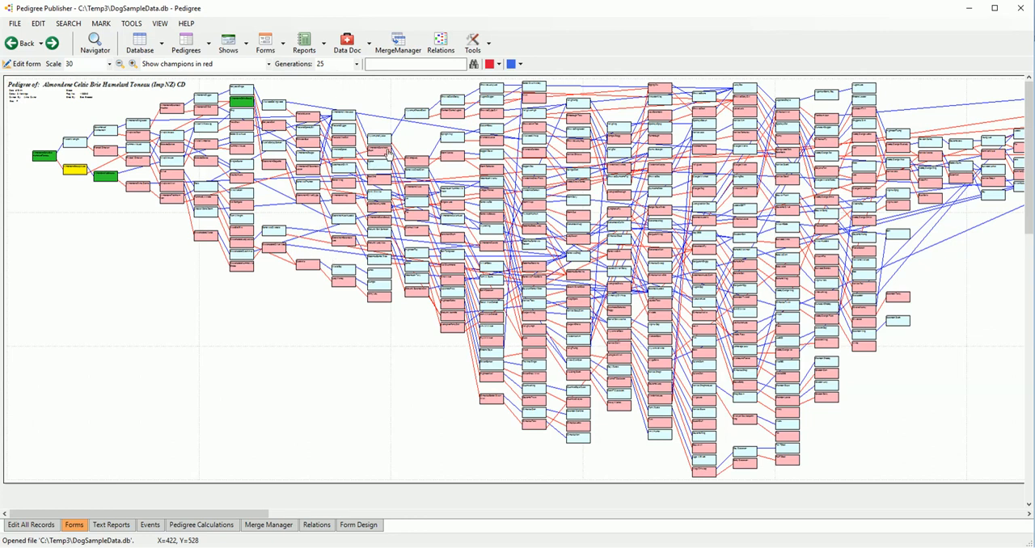
{"action": "left_click", "coordinate": [120, 64]}
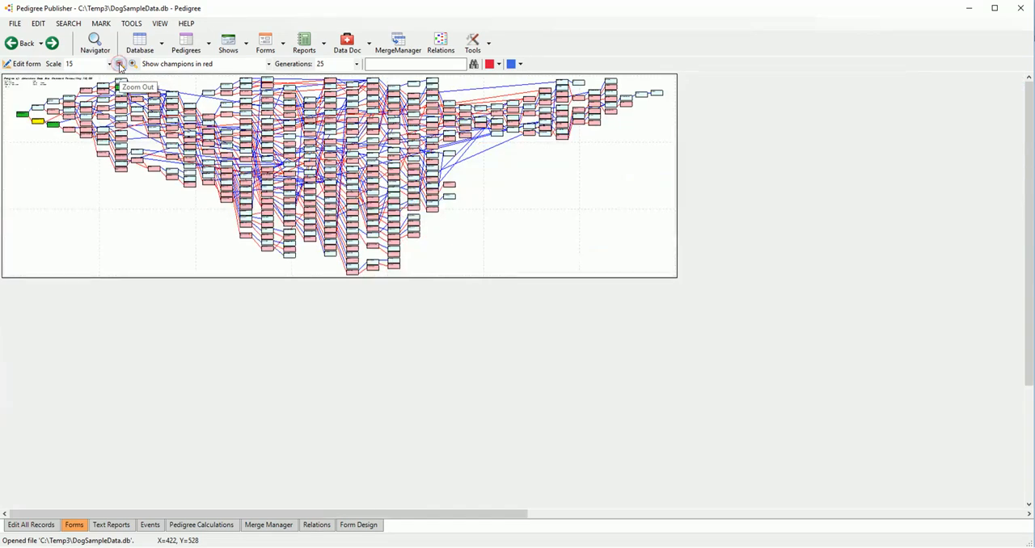
{"action": "left_click", "coordinate": [133, 65]}
{"action": "left_click", "coordinate": [132, 65]}
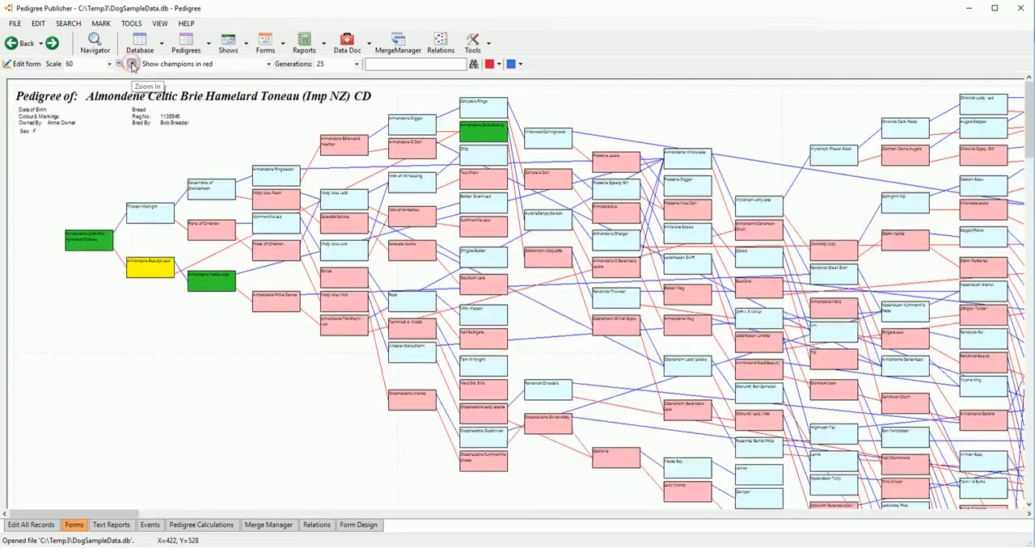
{"action": "left_click", "coordinate": [133, 65]}
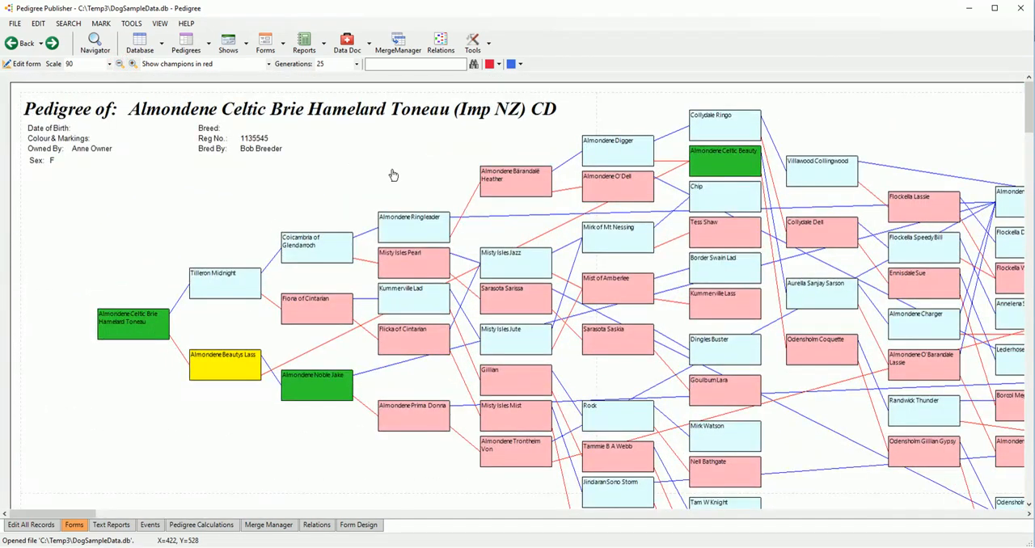
{"action": "scroll", "coordinate": [392, 175], "scroll_direction": "down", "scroll_amount": 5}
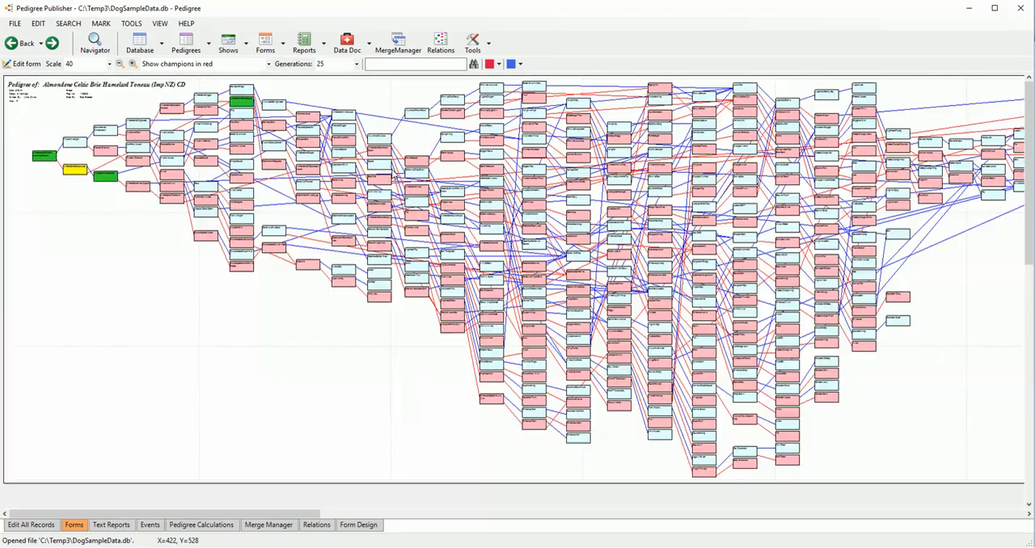
{"action": "scroll", "coordinate": [394, 172], "scroll_direction": "up", "scroll_amount": 6}
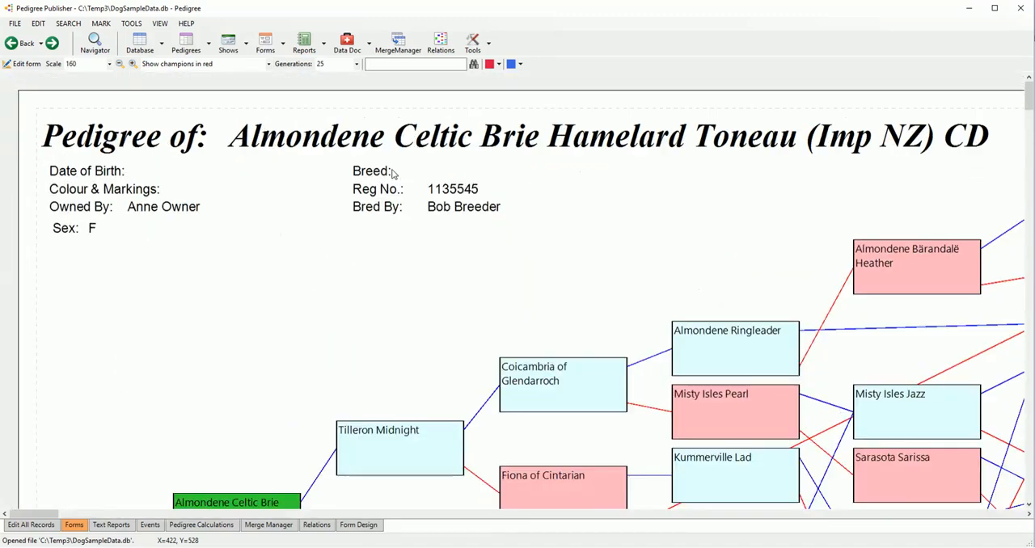
{"action": "left_click_drag", "start_coordinate": [755, 256], "coordinate": [200, 208]}
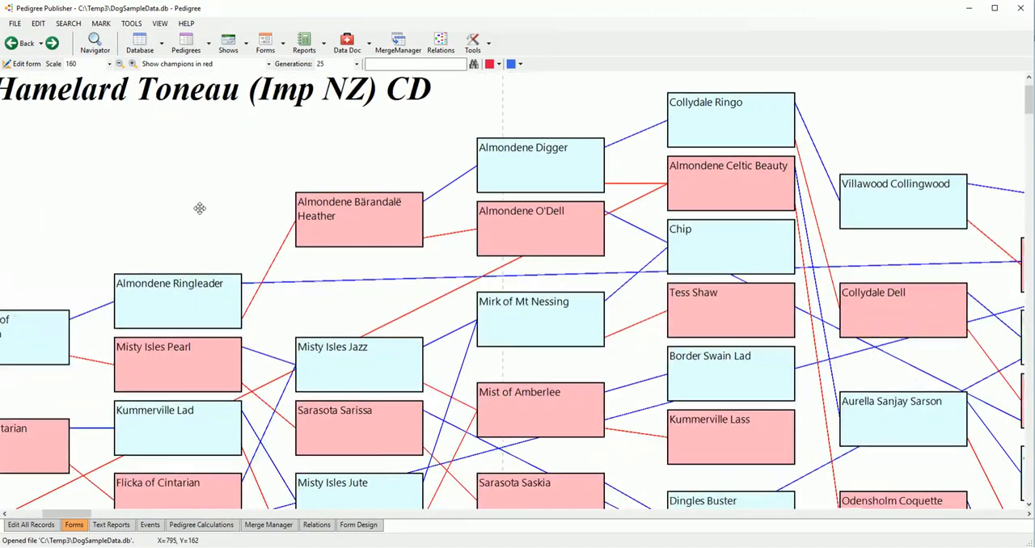
{"action": "left_click_drag", "start_coordinate": [390, 300], "coordinate": [194, 185]}
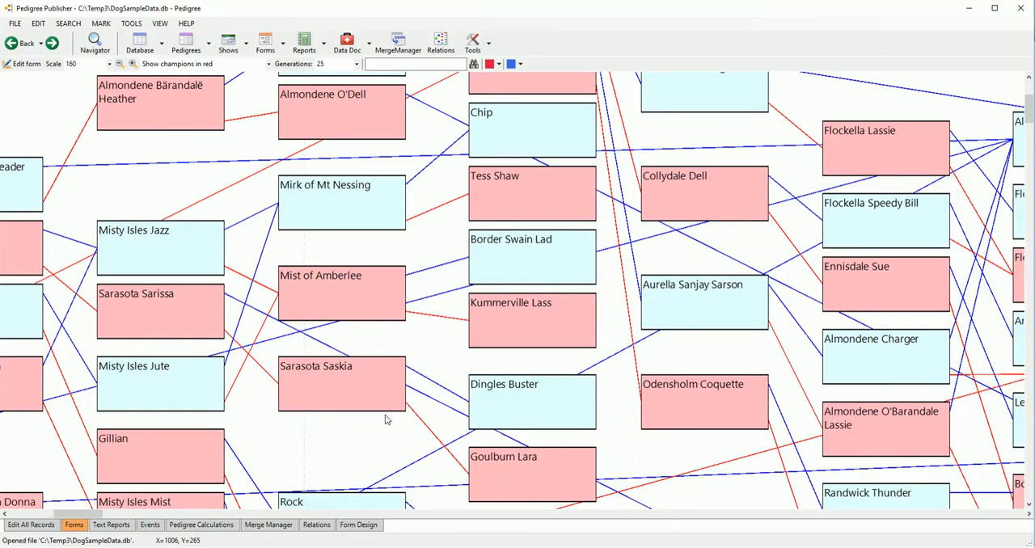
{"action": "left_click_drag", "start_coordinate": [389, 439], "coordinate": [310, 366]}
{"action": "scroll", "coordinate": [310, 366], "scroll_direction": "down", "scroll_amount": 3}
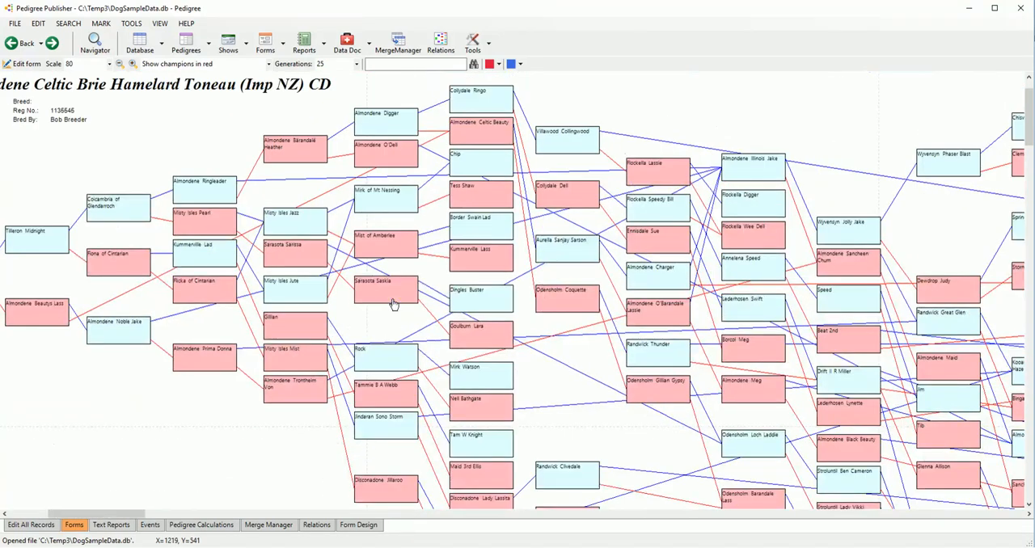
Step: Highlight the direct relatives of Misty Isles Jute, Gillian and Misty Isles Mist in the PedChart, and search the chart for "swain"
{"action": "left_click", "coordinate": [295, 297]}
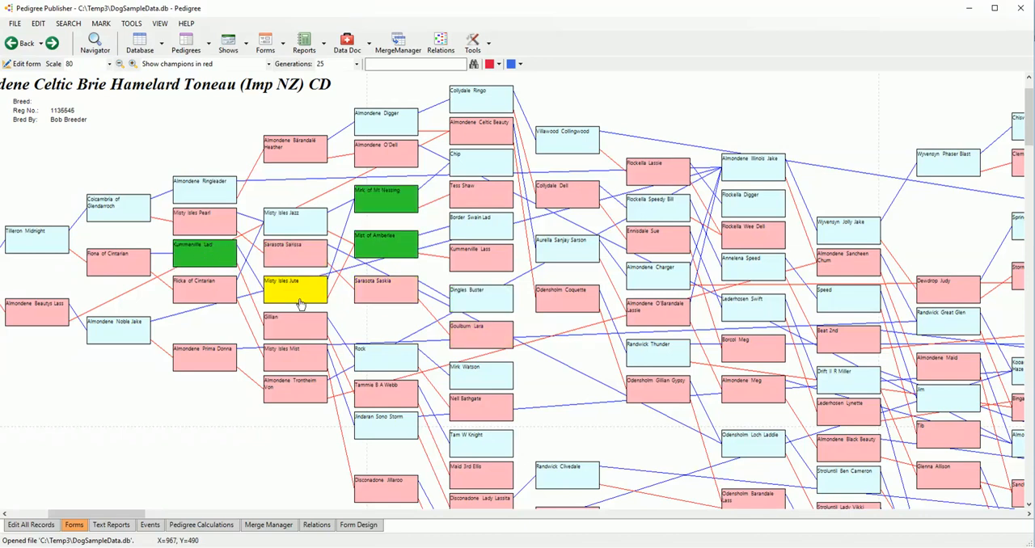
{"action": "left_click", "coordinate": [313, 325]}
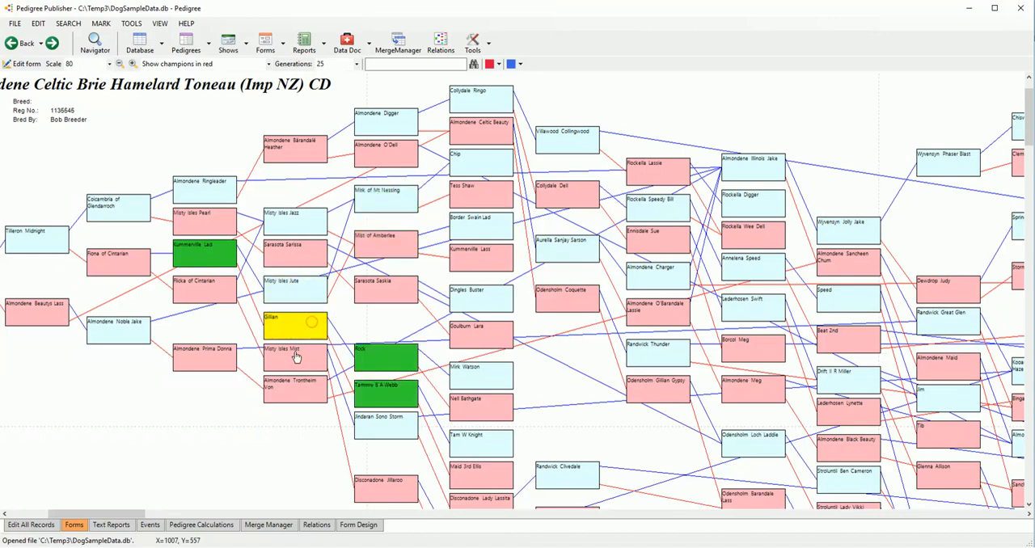
{"action": "left_click", "coordinate": [295, 354]}
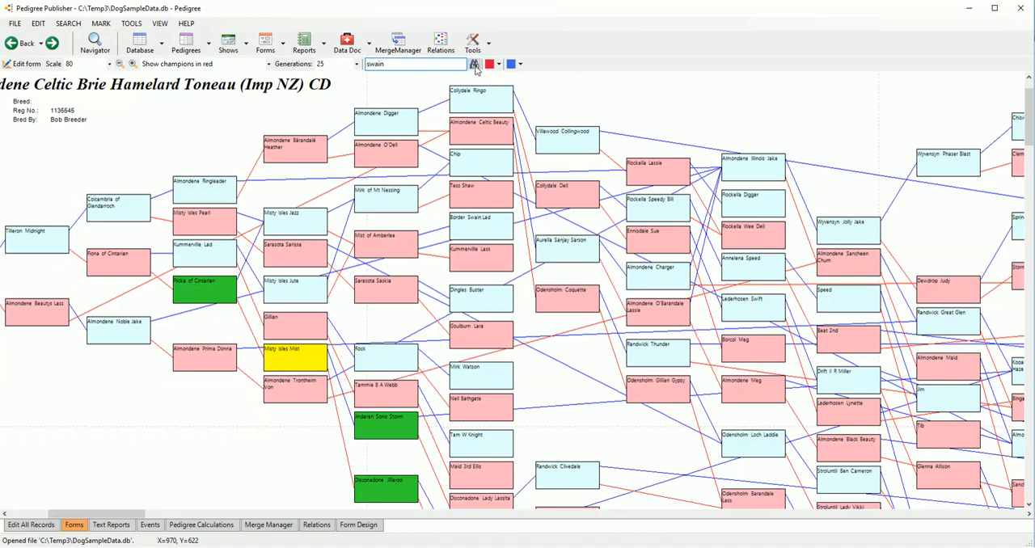
{"action": "left_click", "coordinate": [473, 65]}
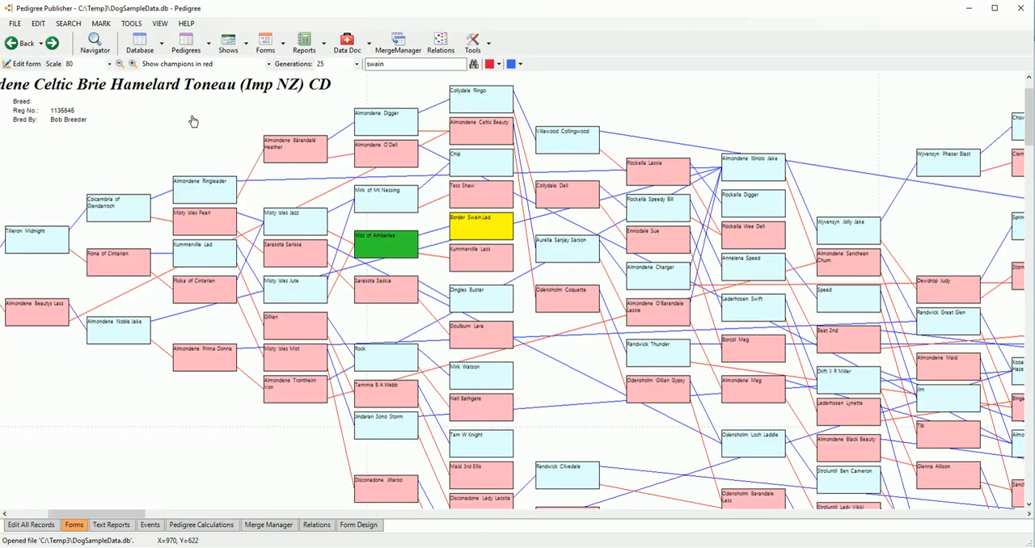
Step: Switch from the PedChart back to the 4G Pedigree form and bring the full page into view
{"action": "left_click", "coordinate": [210, 41]}
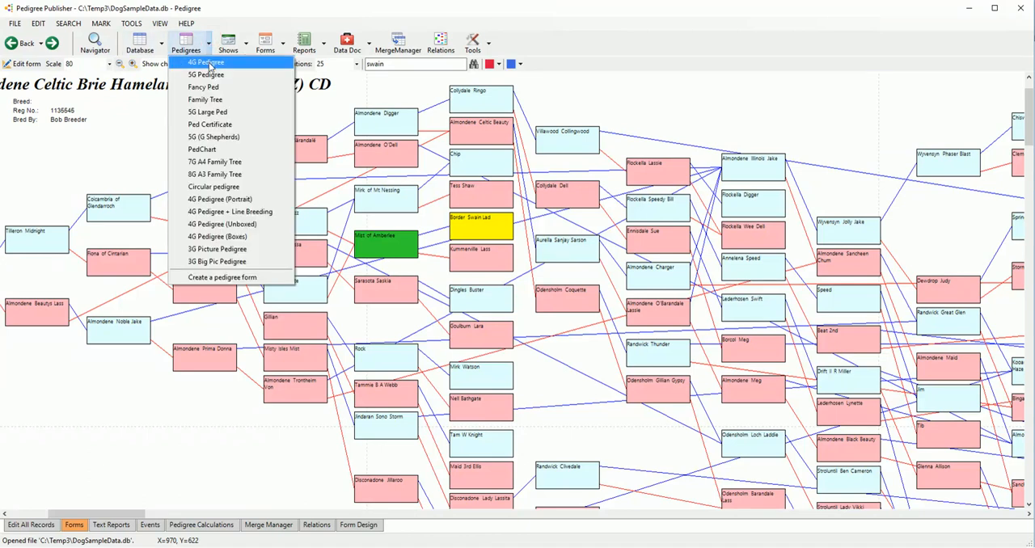
{"action": "left_click", "coordinate": [209, 64]}
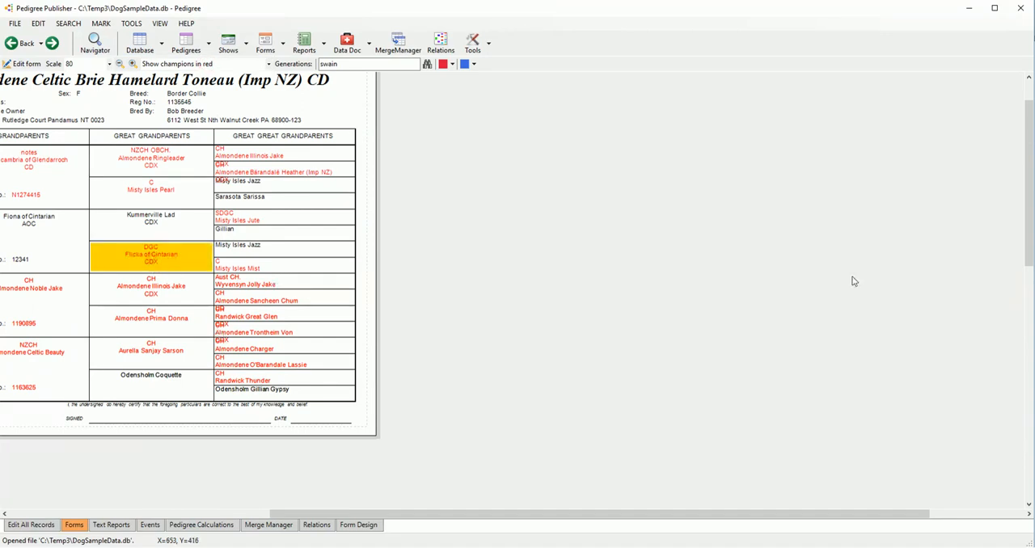
{"action": "left_click_drag", "start_coordinate": [462, 514], "coordinate": [130, 518]}
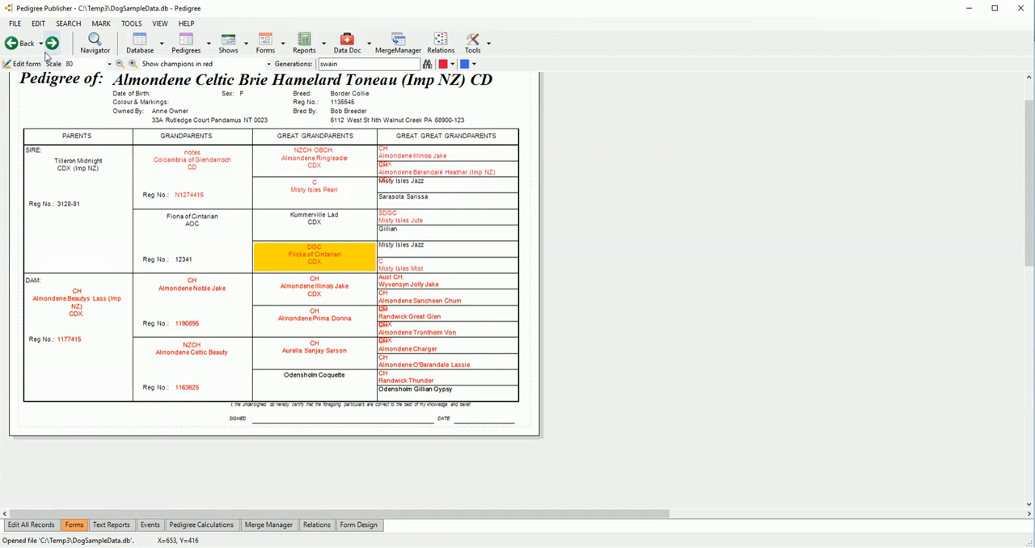
Step: Open the 4G Pedigree form in its design view, examine the field layout and the available pedigree forms, and return to the form
{"action": "scroll", "coordinate": [580, 151], "scroll_direction": "up", "scroll_amount": 1}
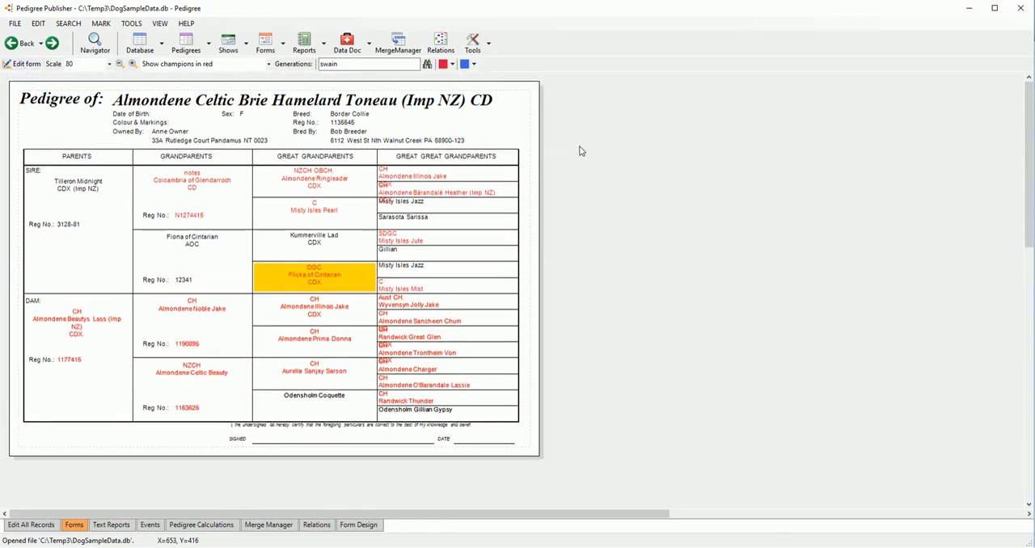
{"action": "left_click", "coordinate": [24, 63]}
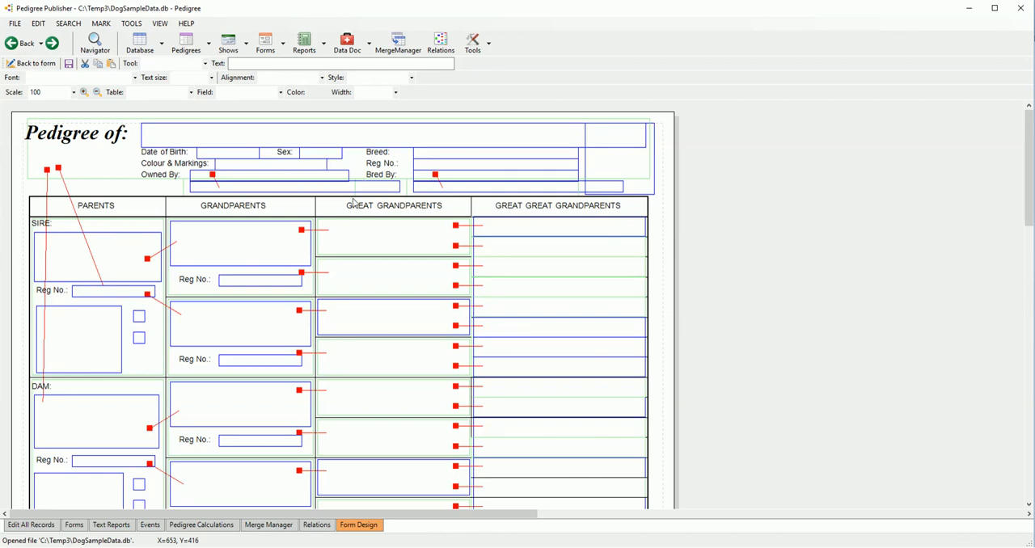
{"action": "scroll", "coordinate": [353, 202], "scroll_direction": "down", "scroll_amount": 2}
{"action": "scroll", "coordinate": [353, 203], "scroll_direction": "up", "scroll_amount": 4}
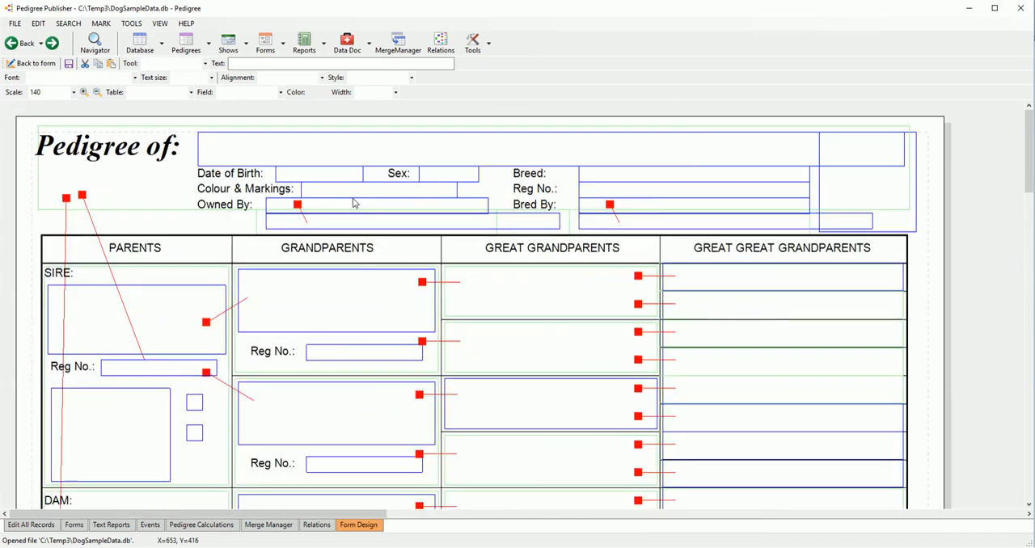
{"action": "scroll", "coordinate": [354, 203], "scroll_direction": "down", "scroll_amount": 2}
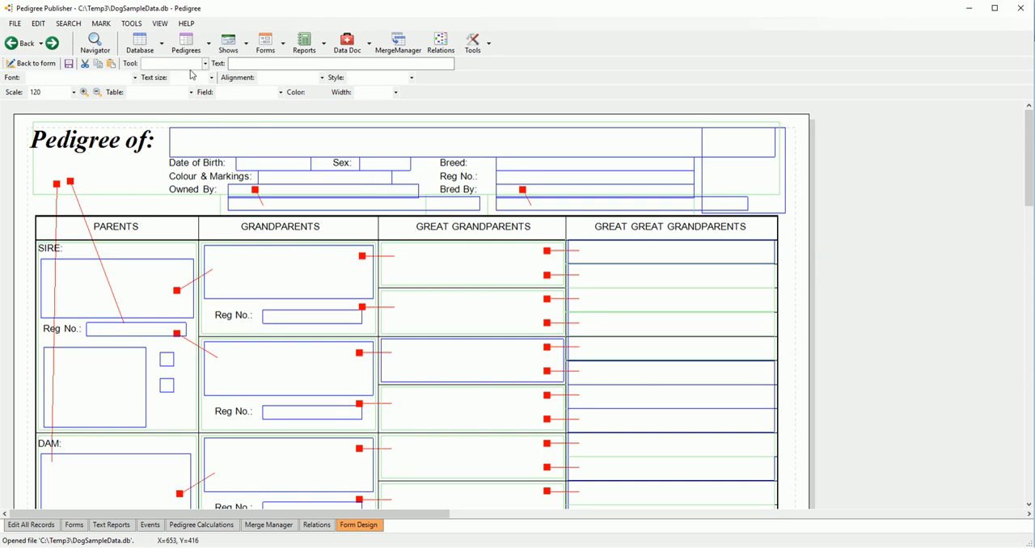
{"action": "left_click", "coordinate": [210, 43]}
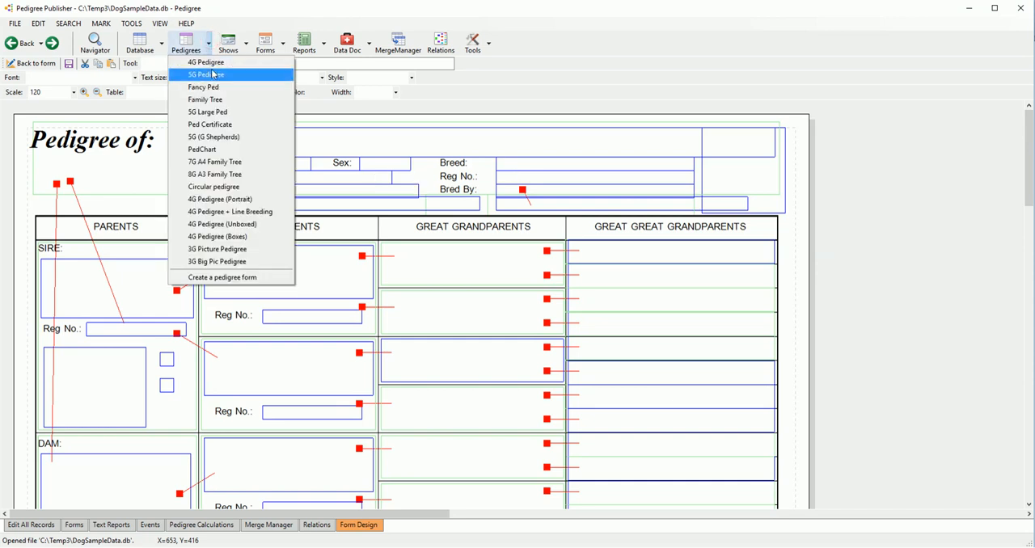
{"action": "left_click", "coordinate": [117, 167]}
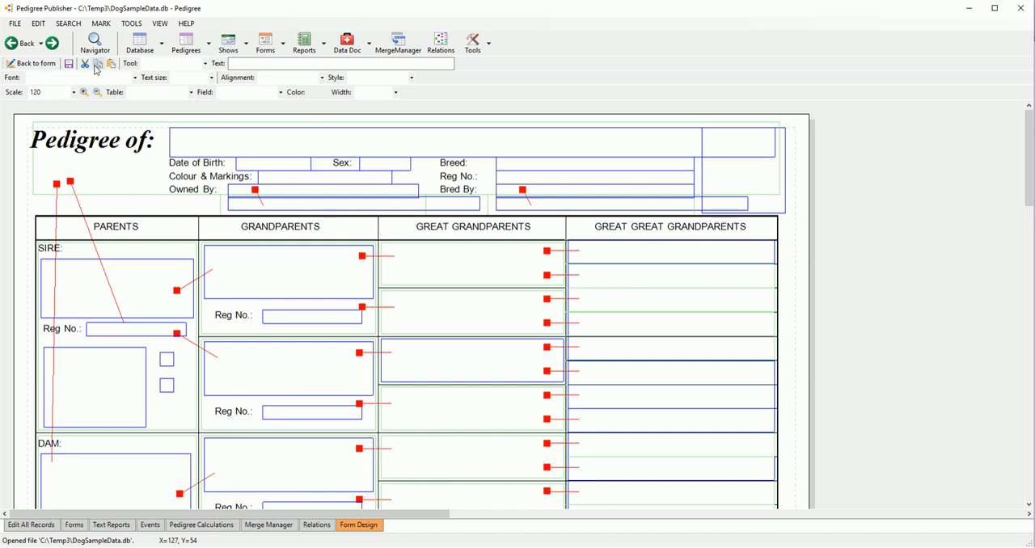
{"action": "left_click", "coordinate": [24, 63]}
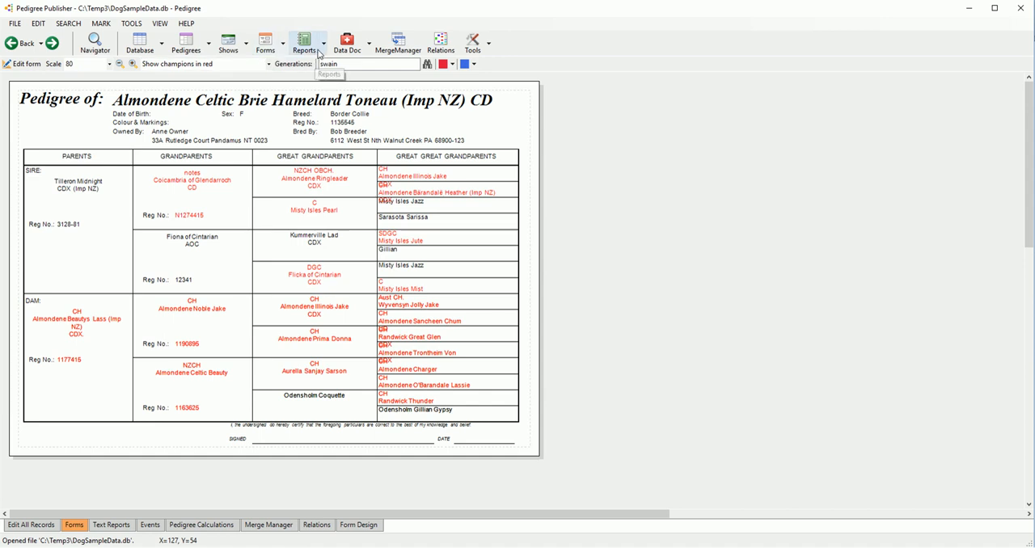
Step: Generate the 3 - 10G Text Pedigree (Compact) report for the dog and highlight its whole text
{"action": "left_click", "coordinate": [325, 44]}
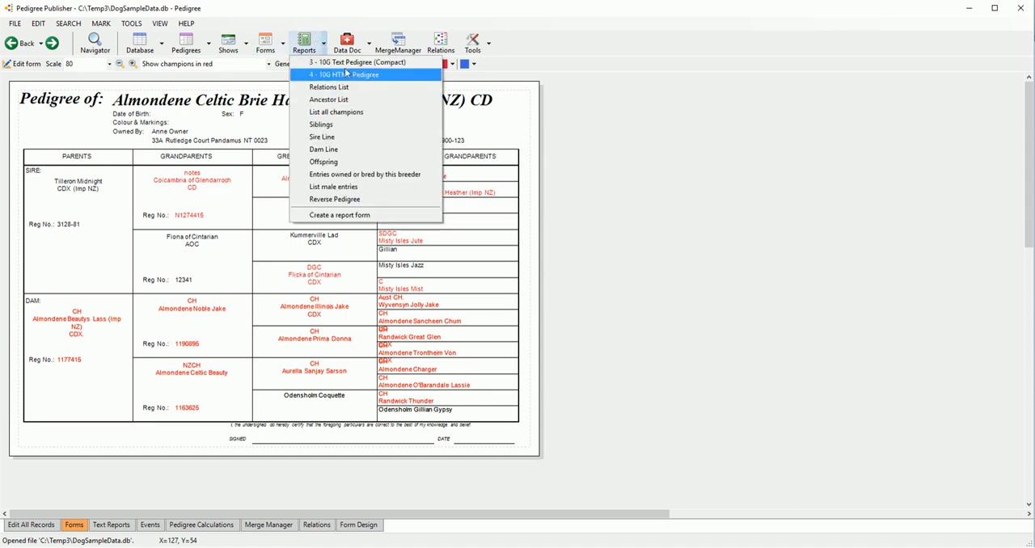
{"action": "left_click", "coordinate": [349, 63]}
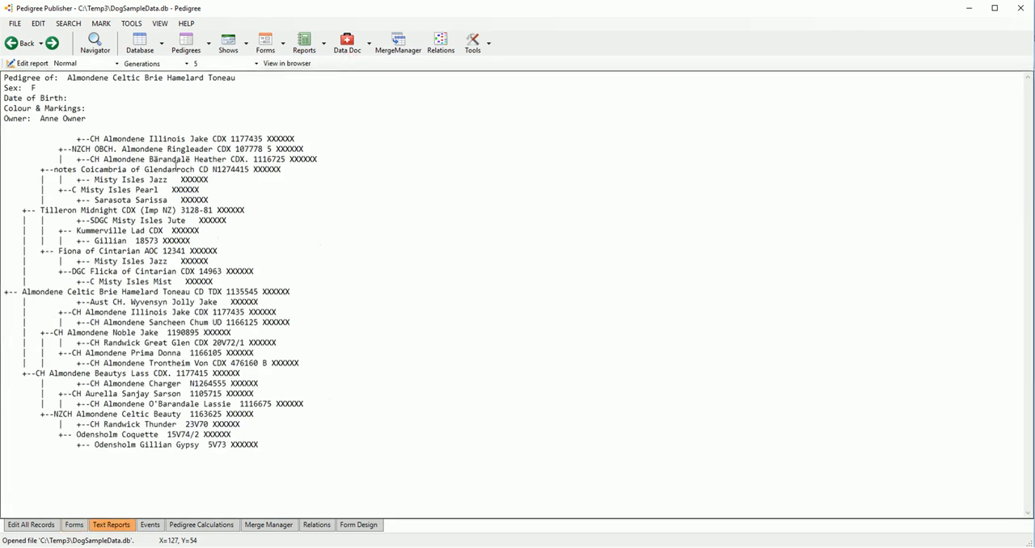
{"action": "left_click_drag", "start_coordinate": [3, 80], "coordinate": [318, 463]}
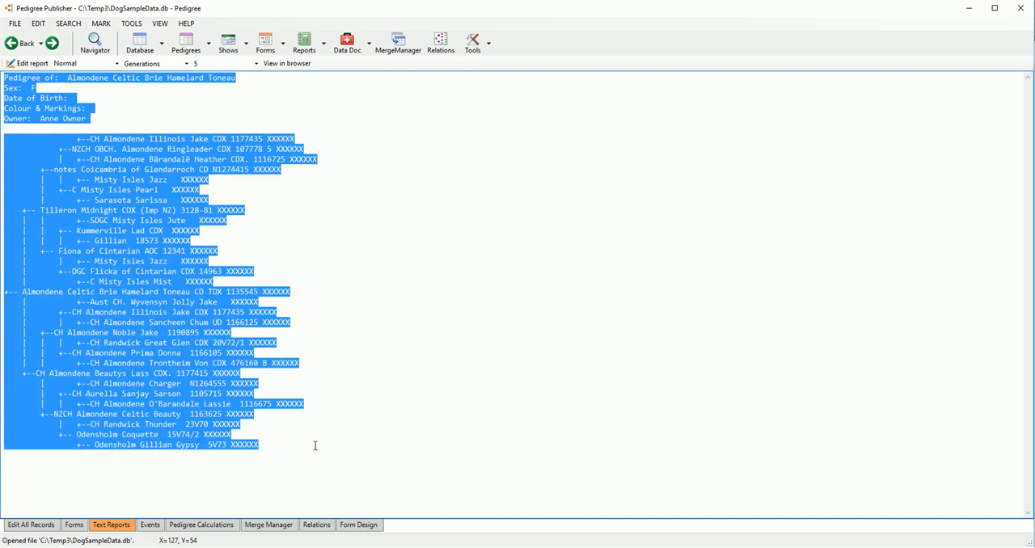
{"action": "left_click", "coordinate": [306, 198]}
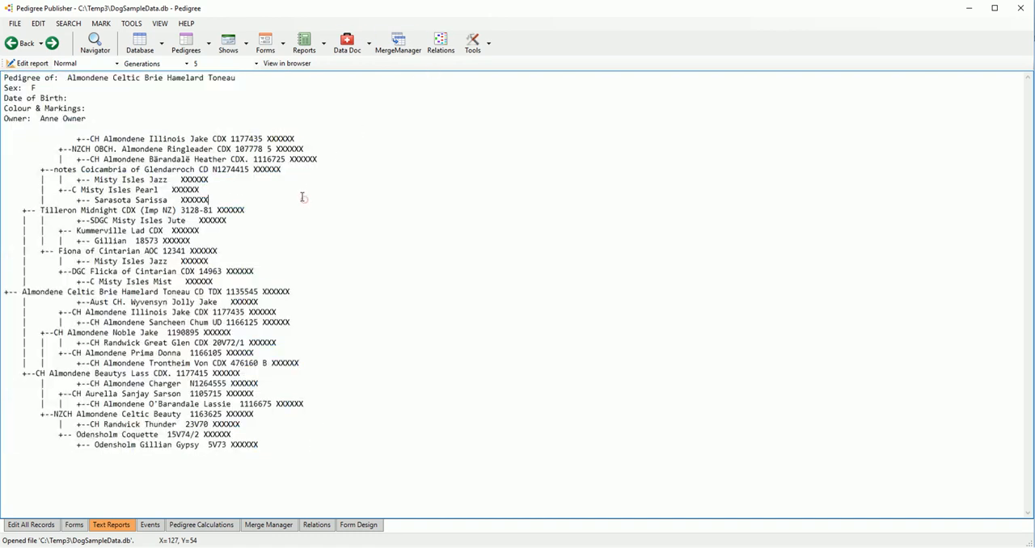
Step: Generate the Ancestor List report and highlight the ancestors listed under generations 1 and 2
{"action": "left_click", "coordinate": [323, 45]}
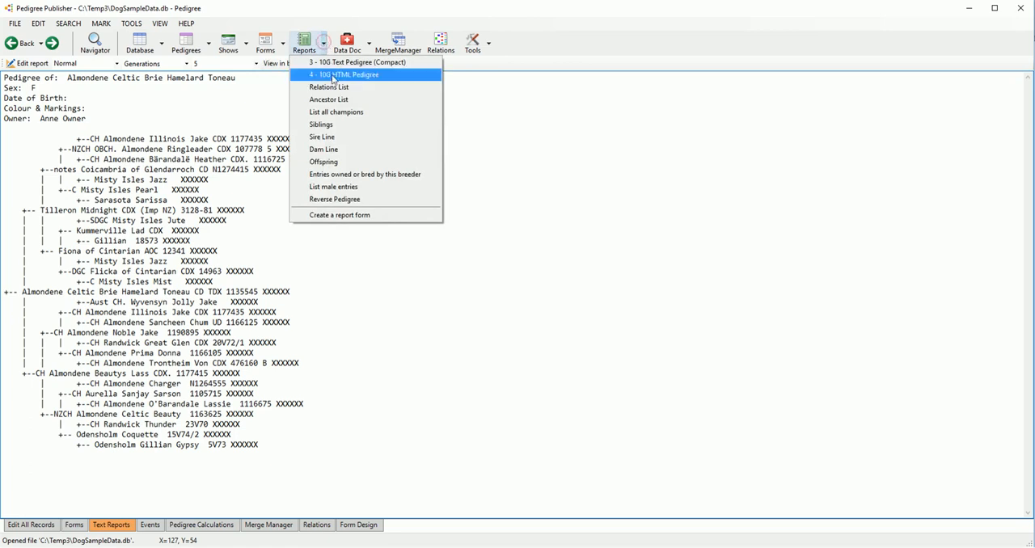
{"action": "left_click", "coordinate": [336, 100]}
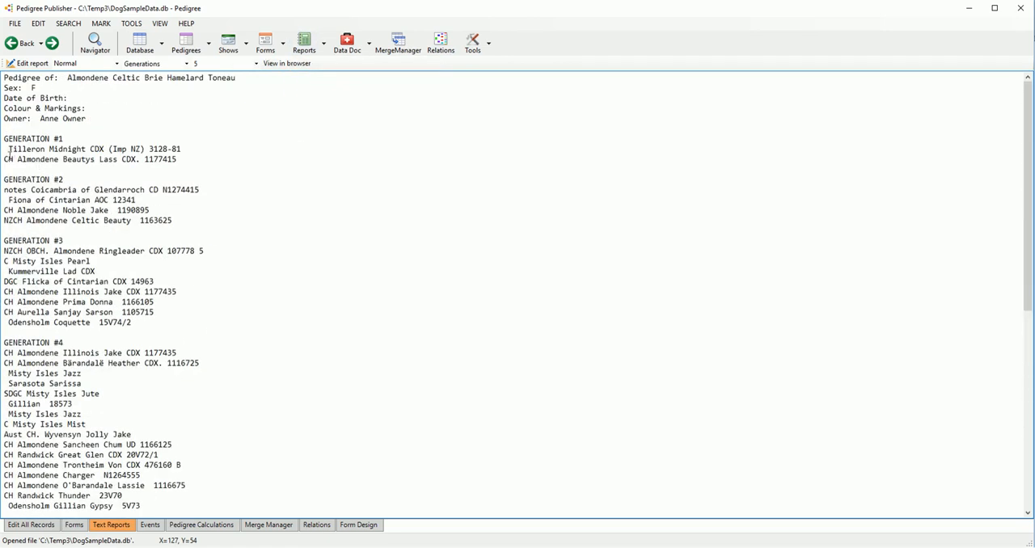
{"action": "left_click_drag", "start_coordinate": [7, 149], "coordinate": [199, 162]}
{"action": "left_click_drag", "start_coordinate": [173, 220], "coordinate": [72, 189]}
{"action": "left_click", "coordinate": [323, 42]}
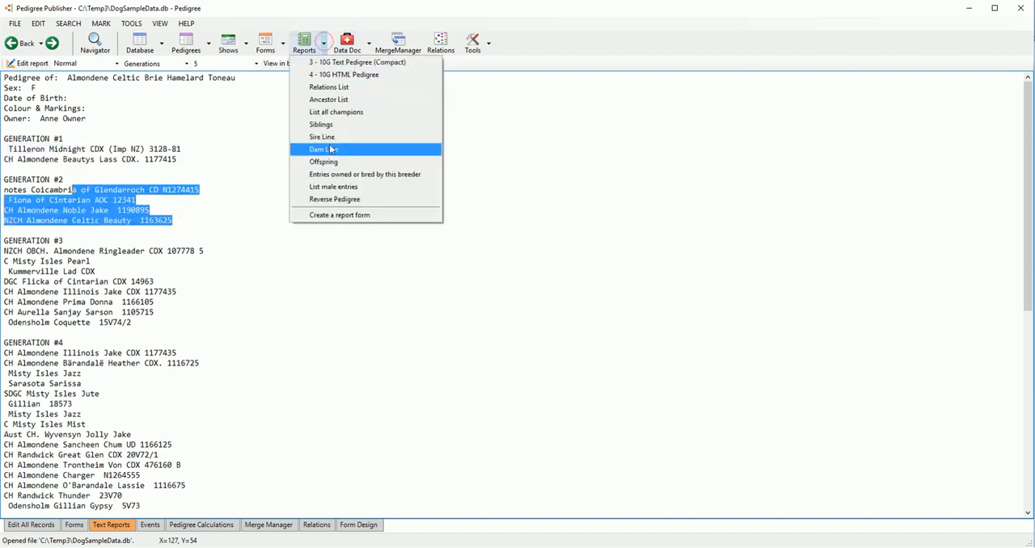
{"action": "left_click", "coordinate": [272, 155]}
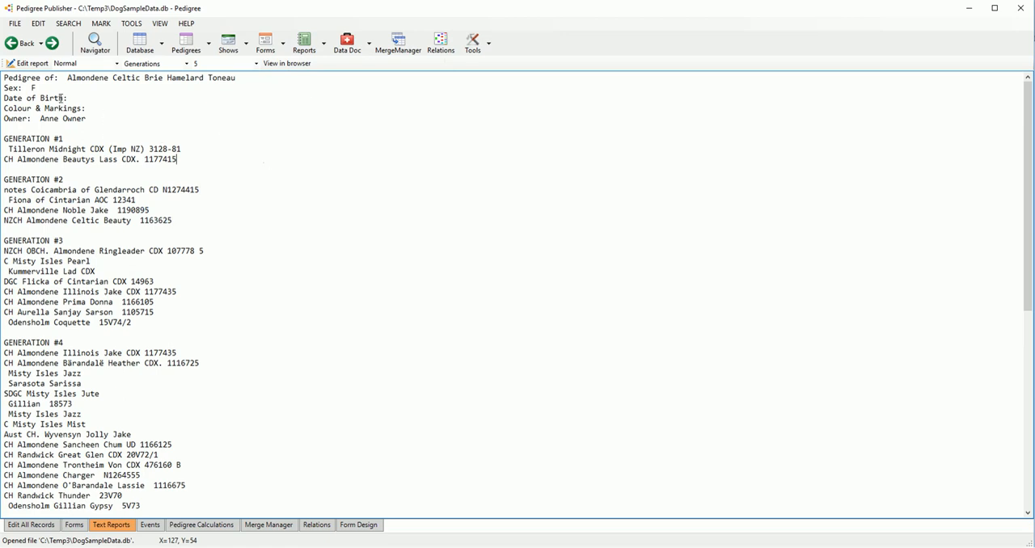
Step: Open the Ancestor List report's script and examine its $expr1 line and the println lines for the subject's details
{"action": "left_click", "coordinate": [29, 64]}
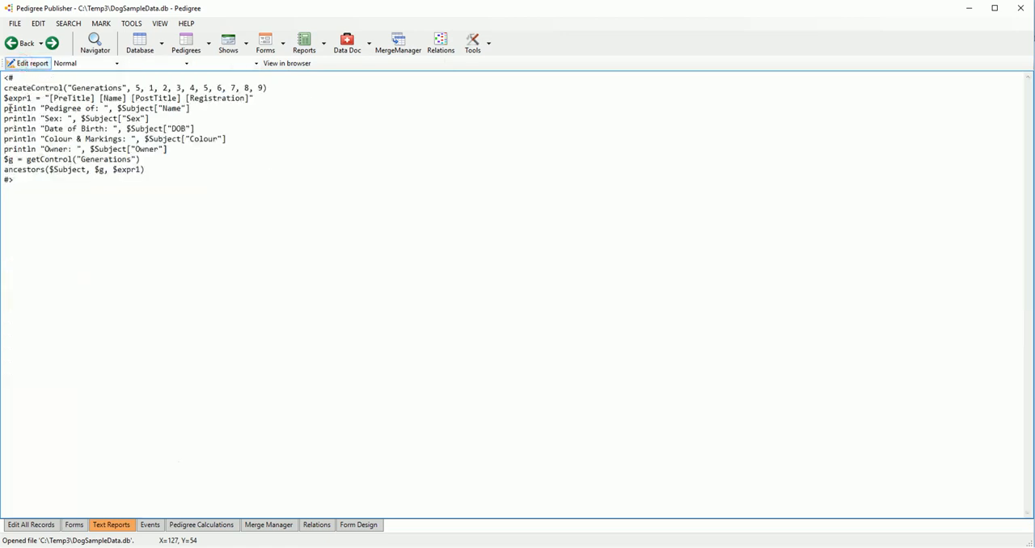
{"action": "left_click_drag", "start_coordinate": [4, 97], "coordinate": [251, 98]}
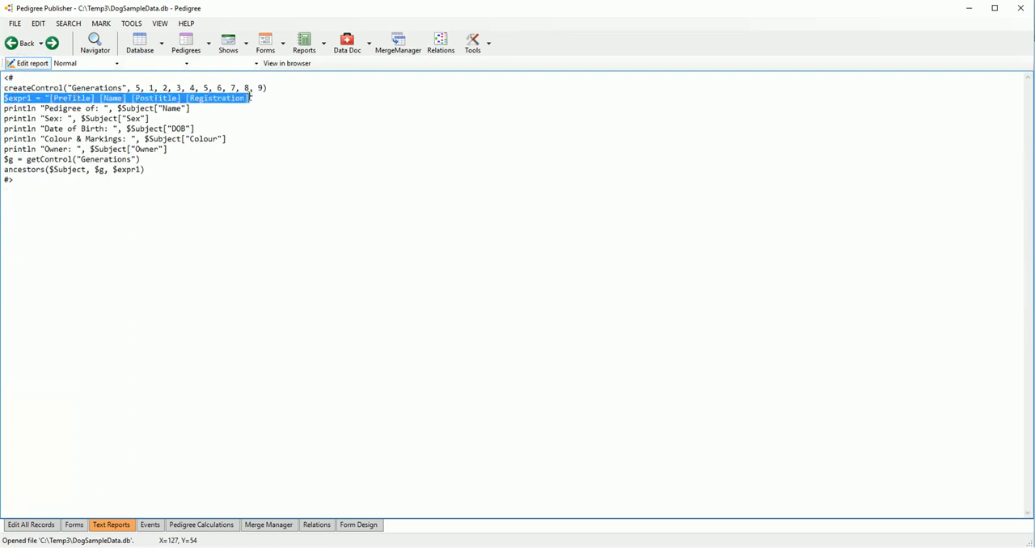
{"action": "left_click", "coordinate": [90, 138]}
{"action": "left_click_drag", "start_coordinate": [5, 108], "coordinate": [172, 159]}
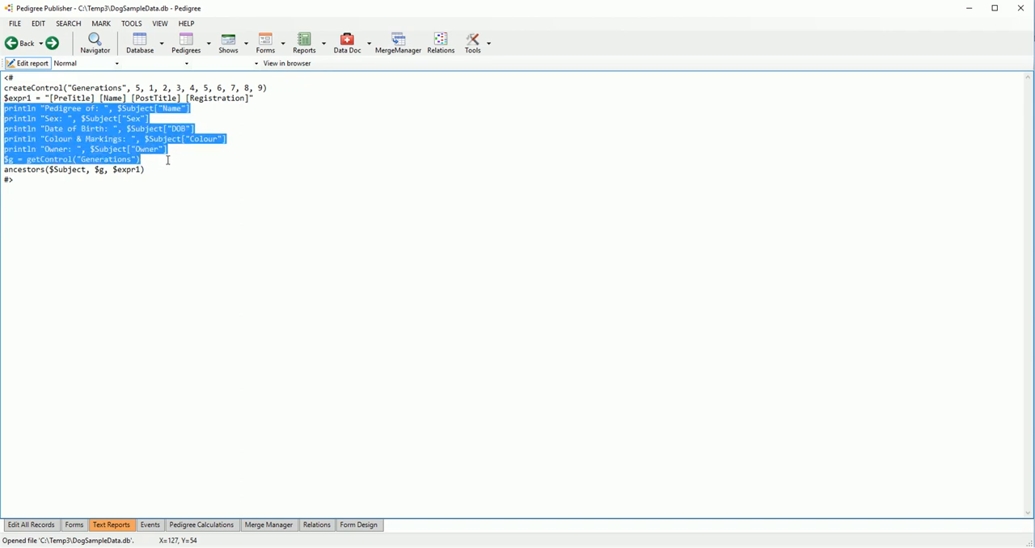
{"action": "left_click", "coordinate": [148, 170]}
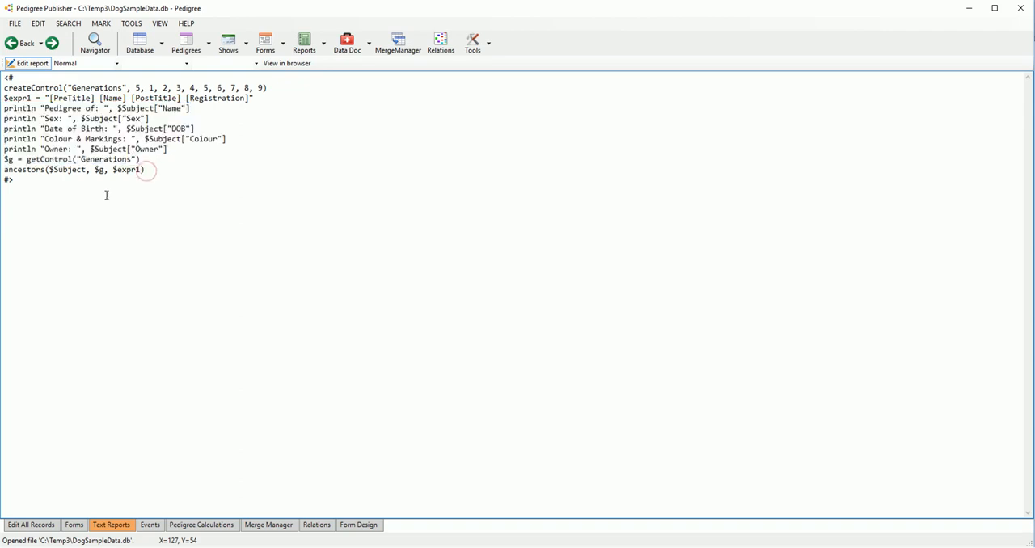
{"action": "double_click", "coordinate": [22, 129]}
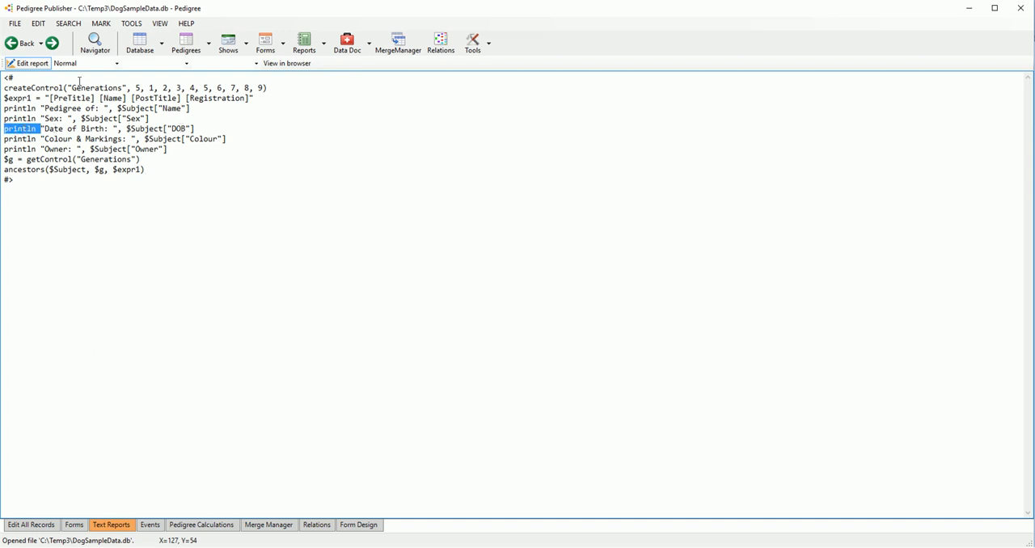
Step: Return from the script to the Ancestor List output and highlight its Date of Birth line
{"action": "left_click", "coordinate": [29, 64]}
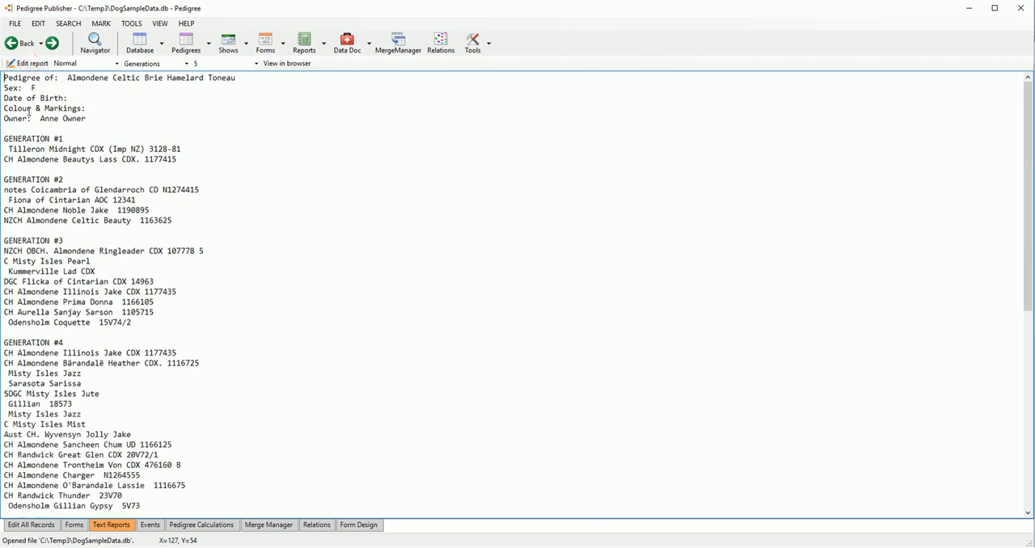
{"action": "left_click_drag", "start_coordinate": [5, 98], "coordinate": [66, 98]}
{"action": "double_click", "coordinate": [77, 98]}
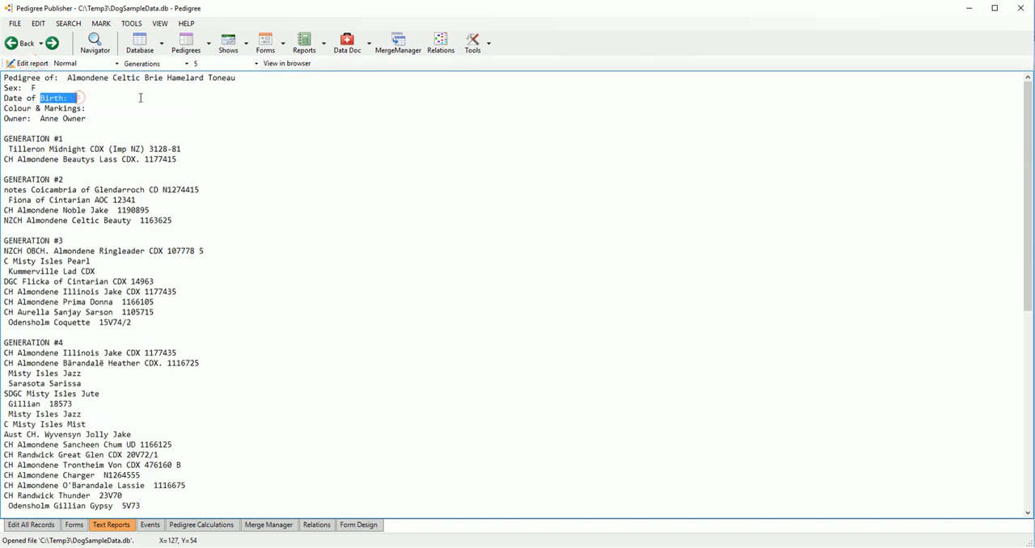
Step: Return to the records table, select the sire of Almondene Black Beauty, and open Data Doctor to review its checking options
{"action": "left_click", "coordinate": [140, 44]}
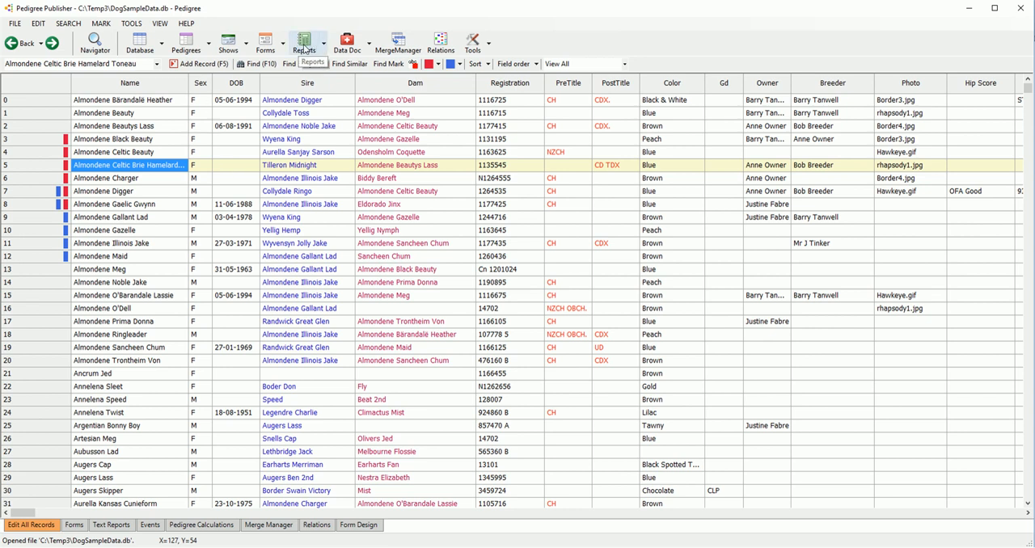
{"action": "left_click", "coordinate": [321, 142]}
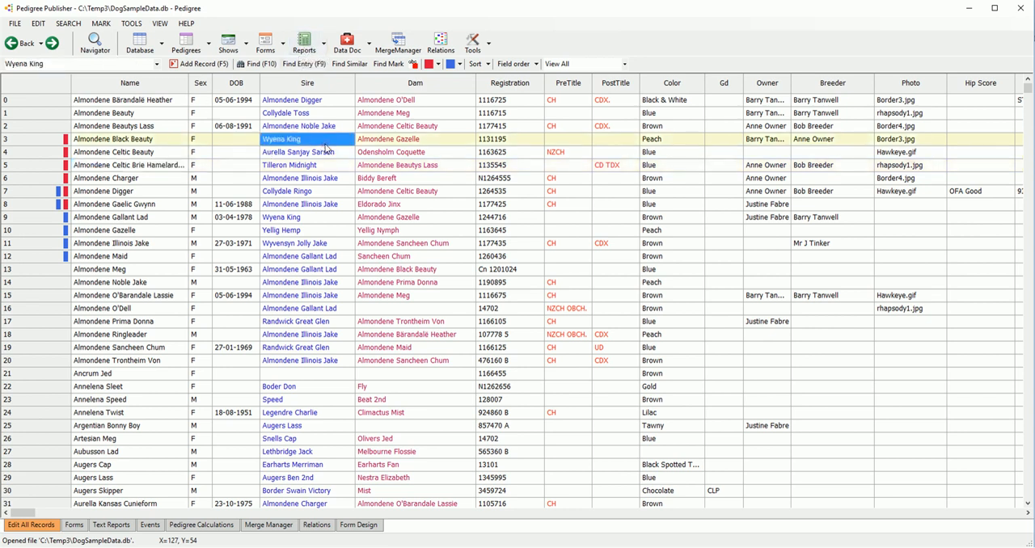
{"action": "left_click", "coordinate": [347, 43]}
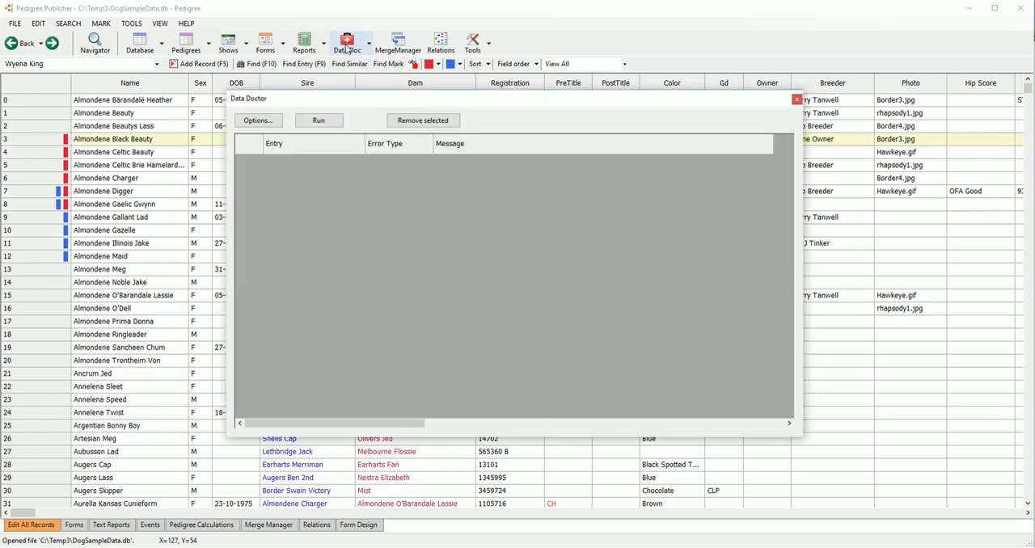
{"action": "left_click", "coordinate": [275, 124]}
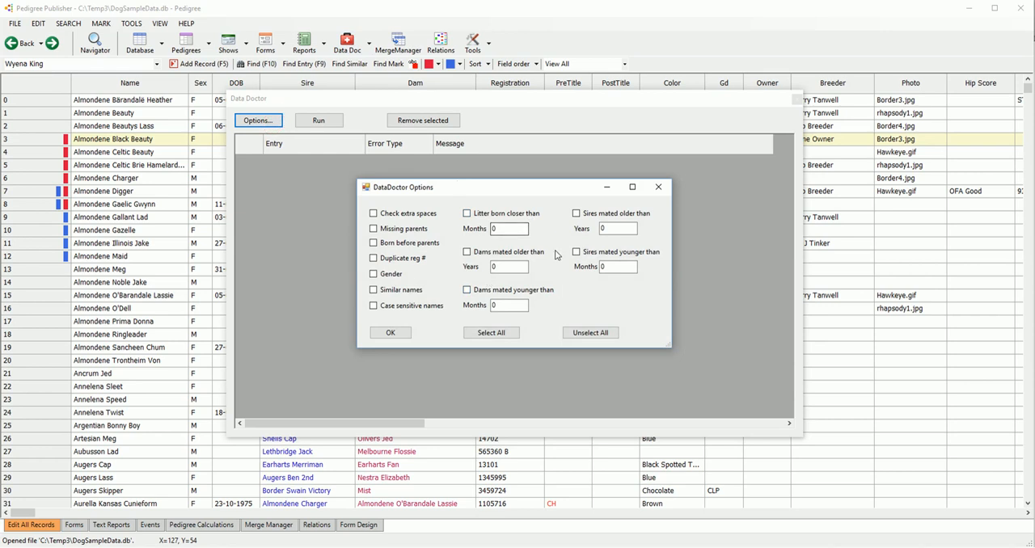
{"action": "left_click", "coordinate": [386, 334]}
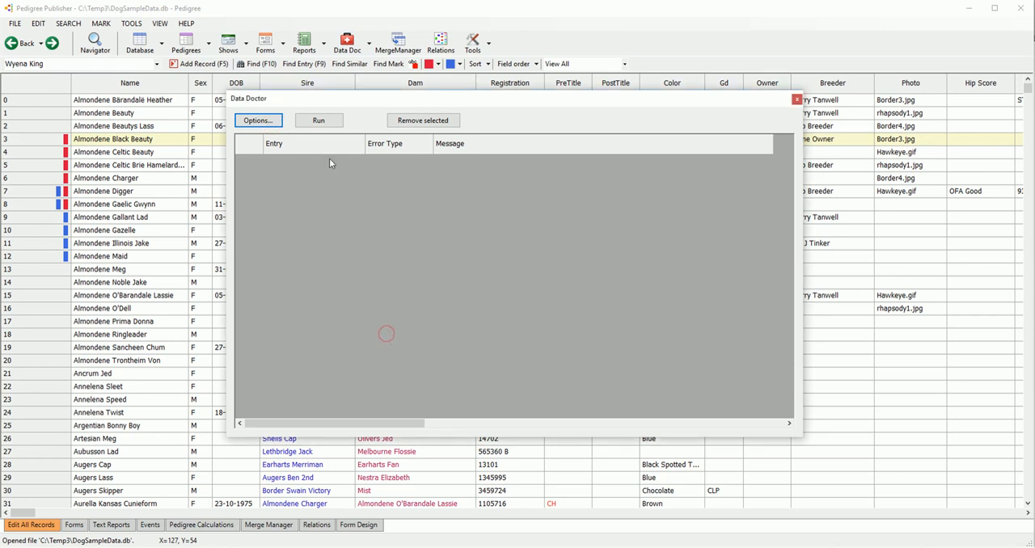
Step: Run Data Doctor with the Missing parents check and jump to the Bess record from its missing dam entry
{"action": "left_click", "coordinate": [268, 121]}
{"action": "left_click", "coordinate": [400, 230]}
{"action": "left_click", "coordinate": [392, 332]}
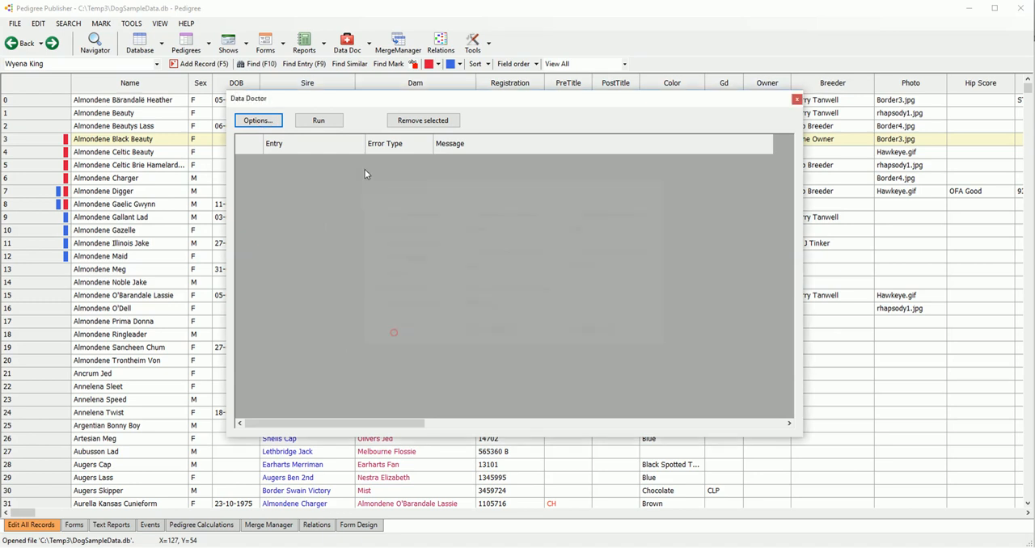
{"action": "left_click", "coordinate": [325, 123]}
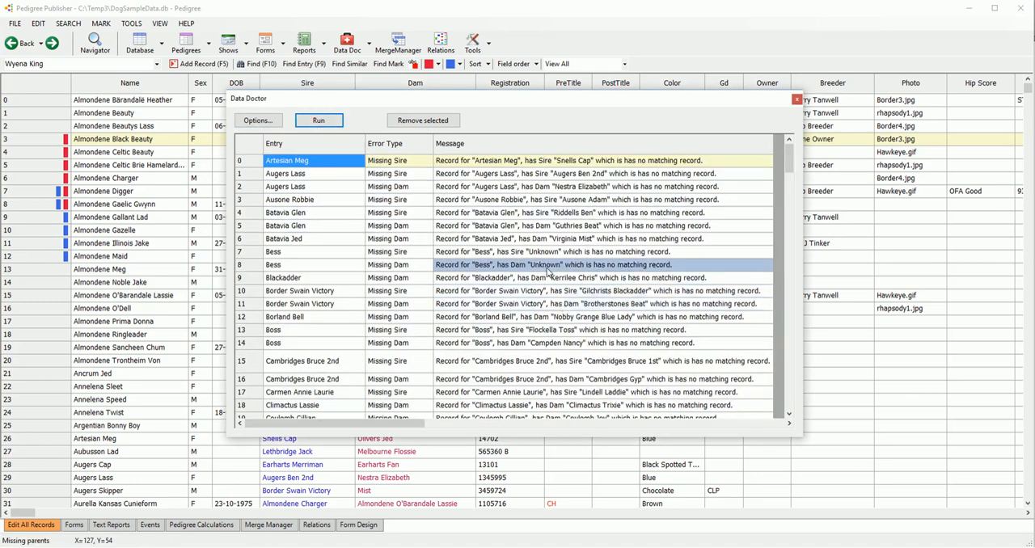
{"action": "left_click", "coordinate": [378, 264]}
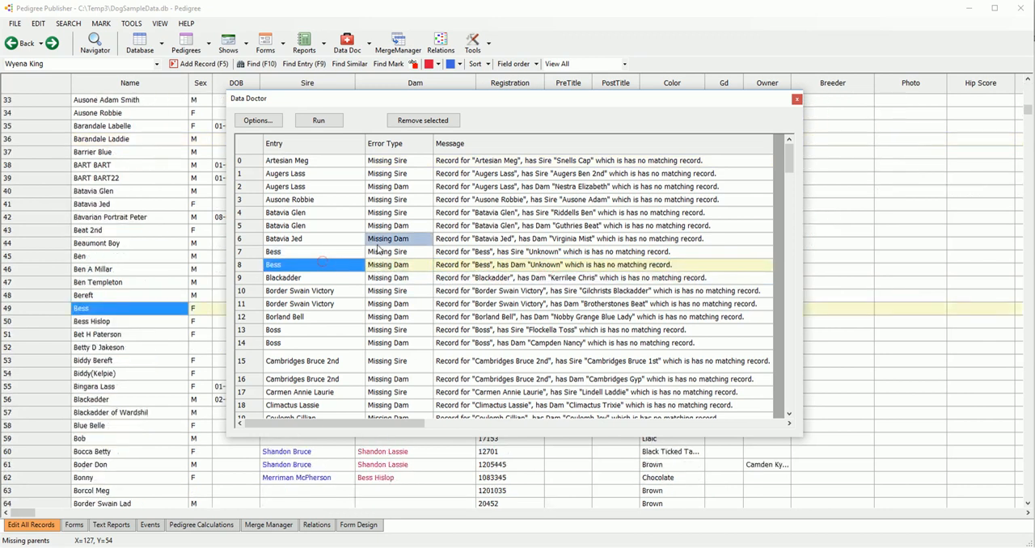
{"action": "scroll", "coordinate": [314, 224], "scroll_direction": "down", "scroll_amount": 9}
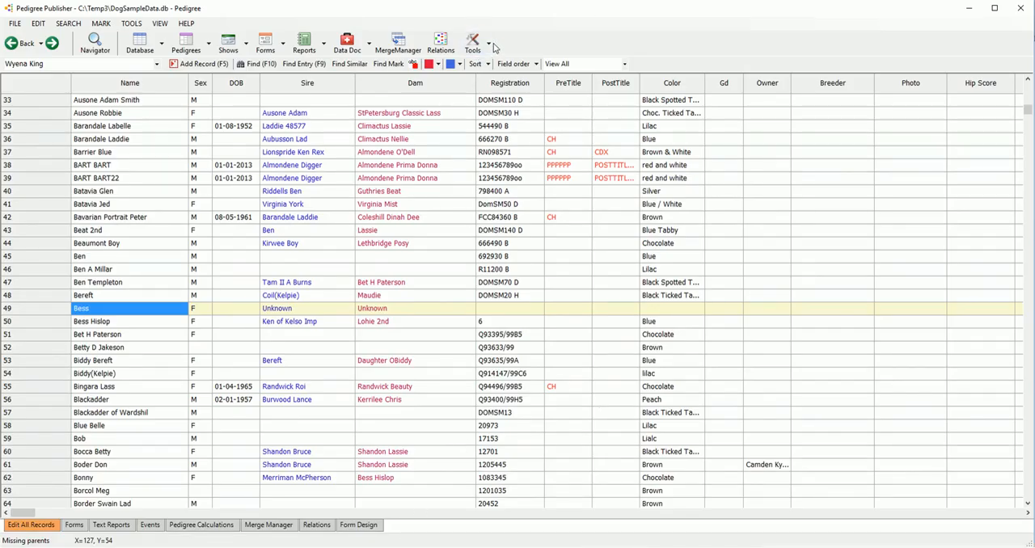
Step: Select Barandale Laddie in the records table and show the dog's parents, siblings and litters in the Relations view
{"action": "left_click", "coordinate": [101, 139]}
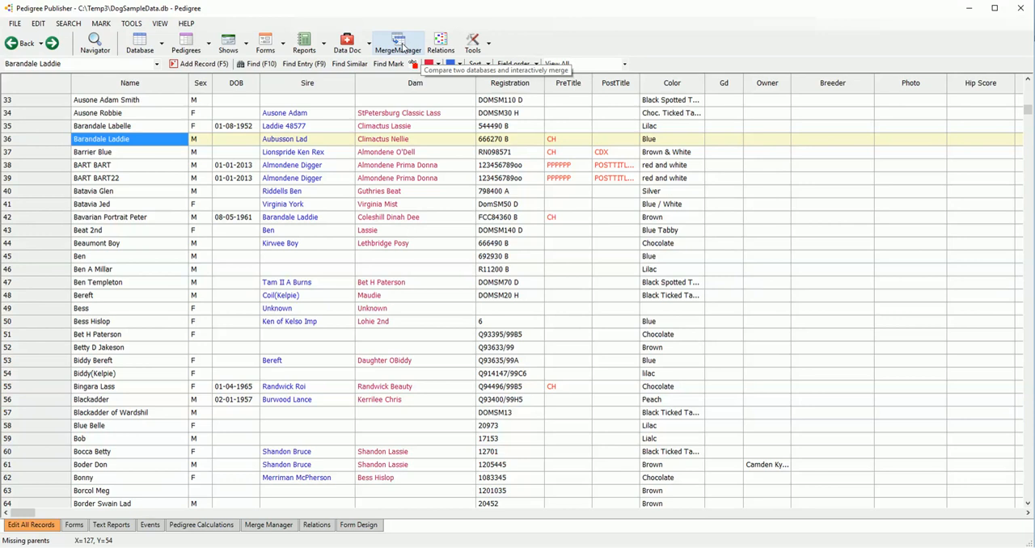
{"action": "left_click", "coordinate": [442, 45]}
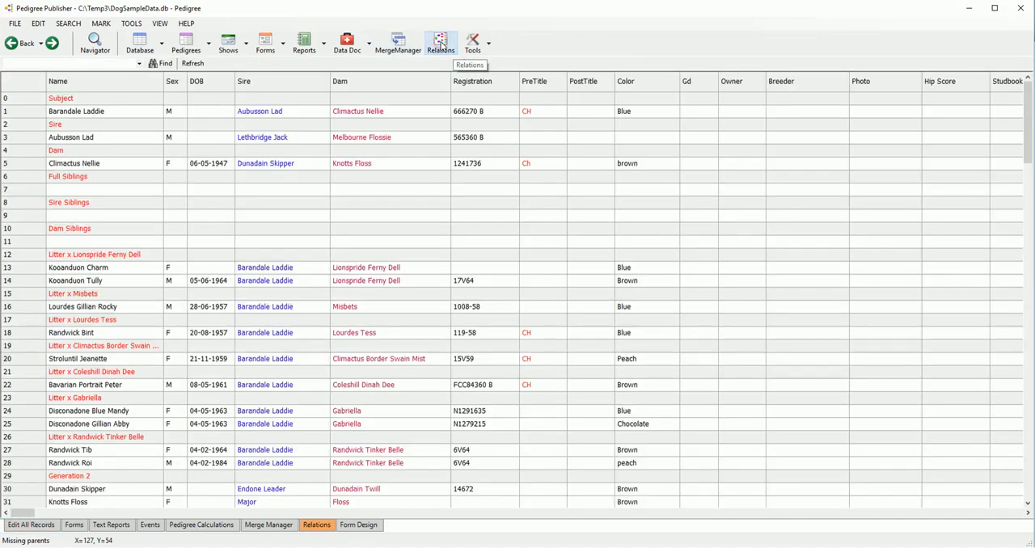
{"action": "left_click", "coordinate": [147, 50]}
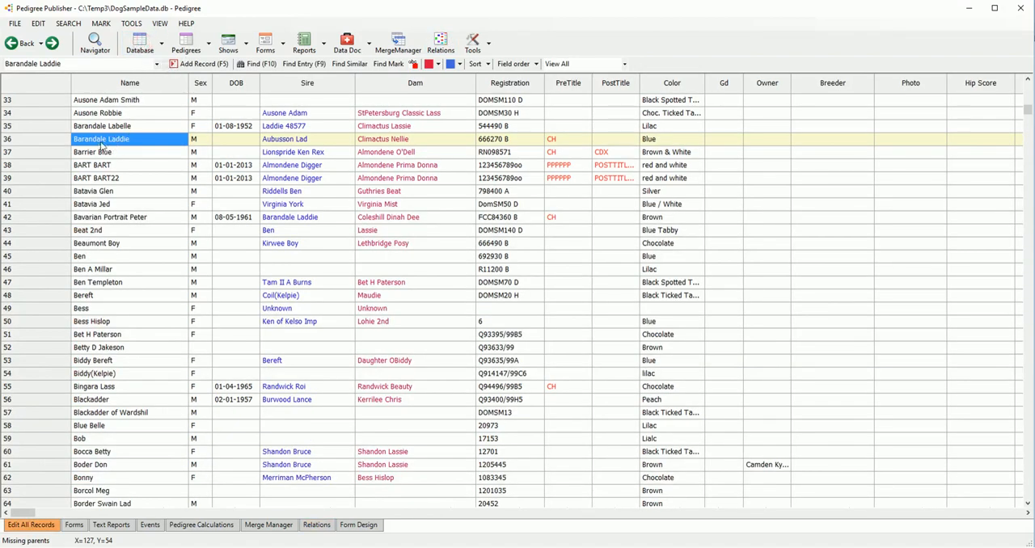
{"action": "left_click", "coordinate": [440, 43]}
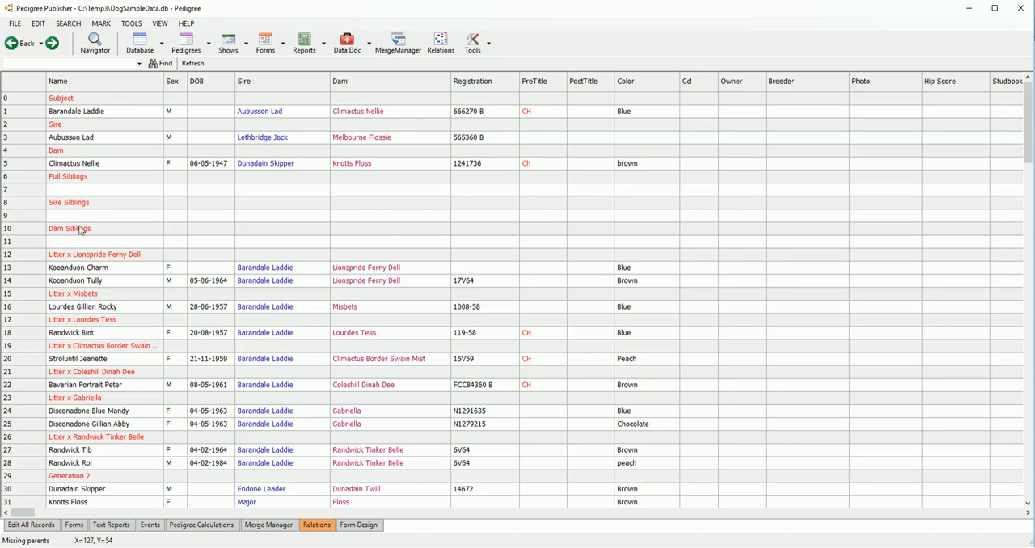
Step: Look through Barandale Laddie's litters and ancestor generations in the Relations view
{"action": "scroll", "coordinate": [89, 291], "scroll_direction": "down", "scroll_amount": 7}
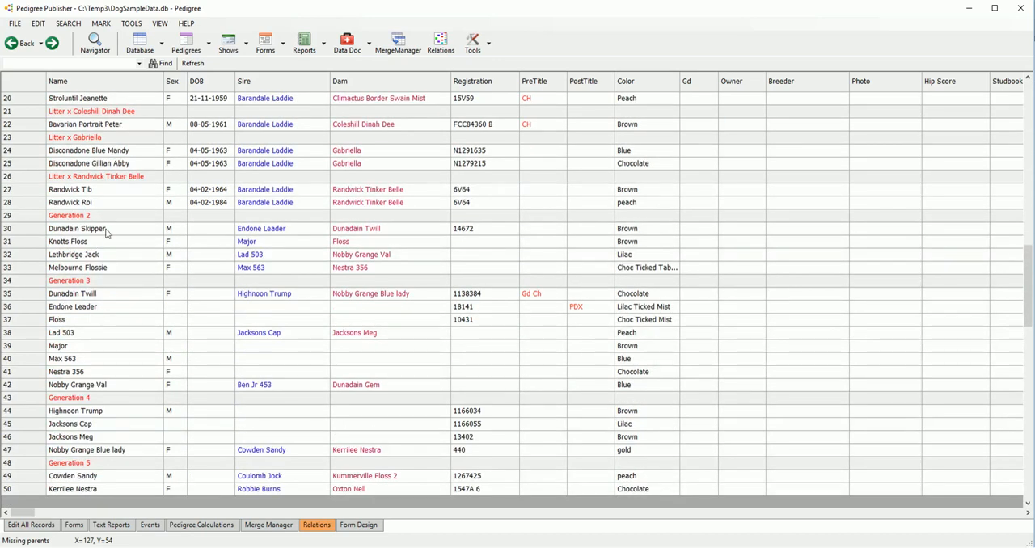
{"action": "scroll", "coordinate": [120, 370], "scroll_direction": "down", "scroll_amount": 7}
{"action": "scroll", "coordinate": [122, 345], "scroll_direction": "up", "scroll_amount": 13}
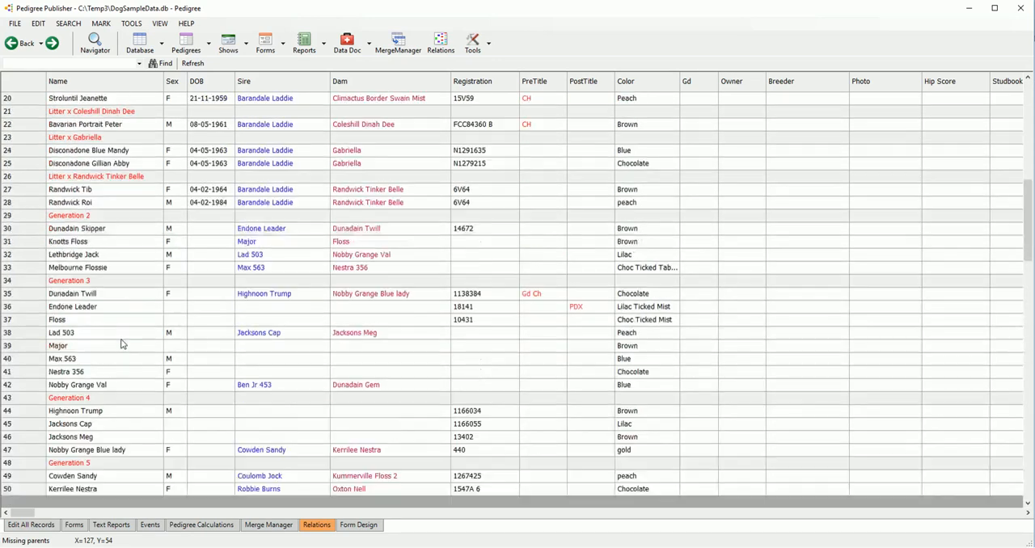
Step: Open Pedigree Calculations and calculate the inbreeding coefficients for all records over 10 generations
{"action": "left_click", "coordinate": [491, 47]}
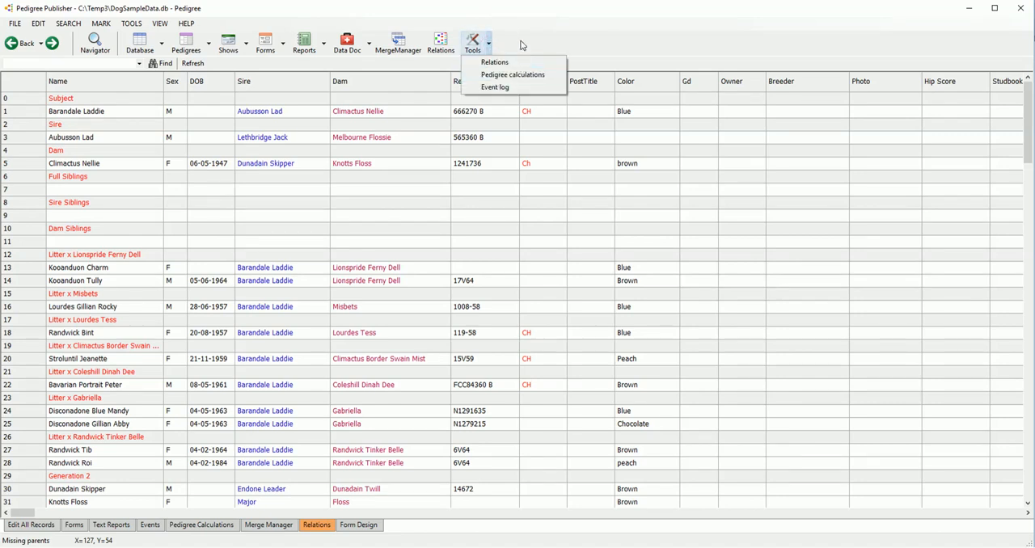
{"action": "left_click", "coordinate": [520, 76]}
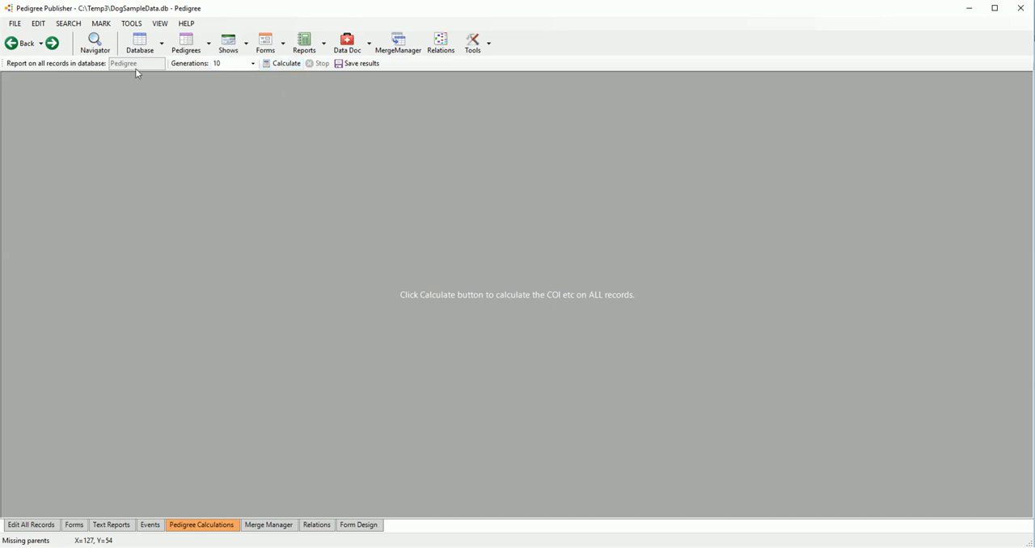
{"action": "left_click", "coordinate": [488, 42]}
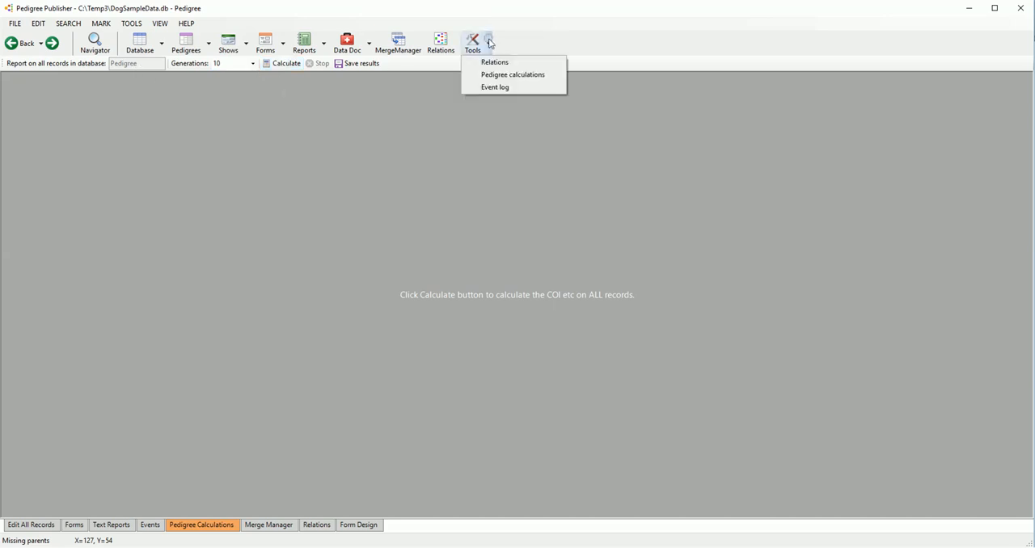
{"action": "left_click", "coordinate": [525, 37]}
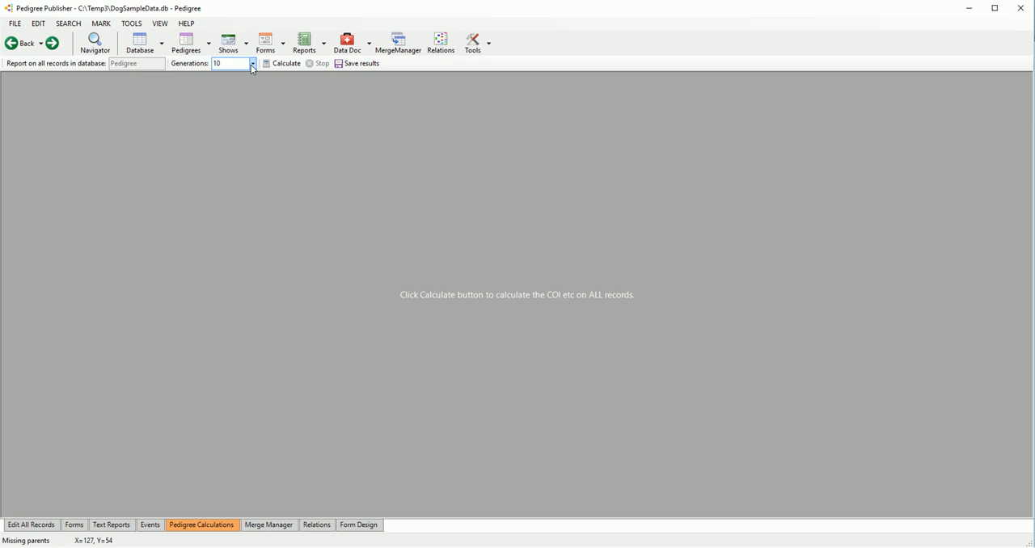
{"action": "left_click", "coordinate": [277, 65]}
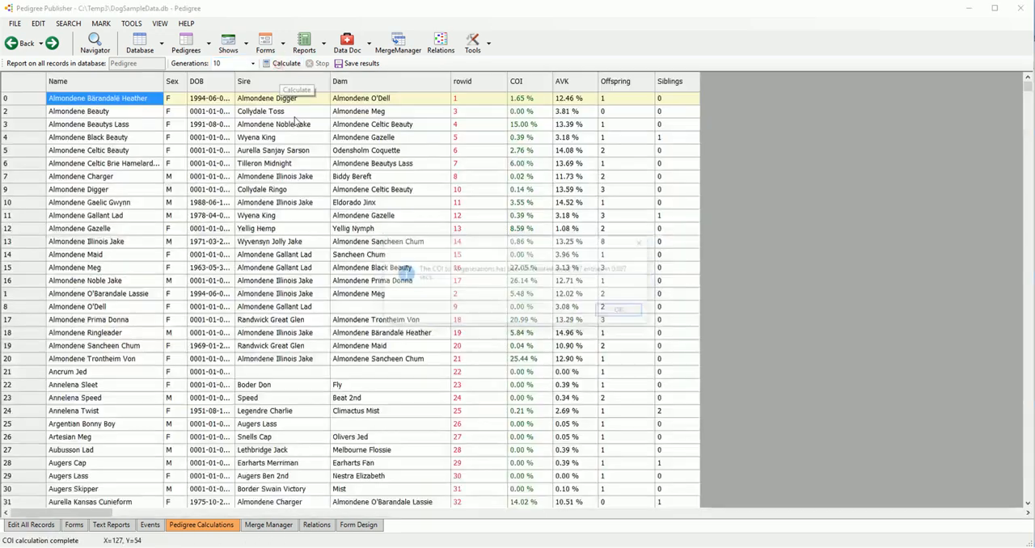
{"action": "left_click", "coordinate": [620, 311]}
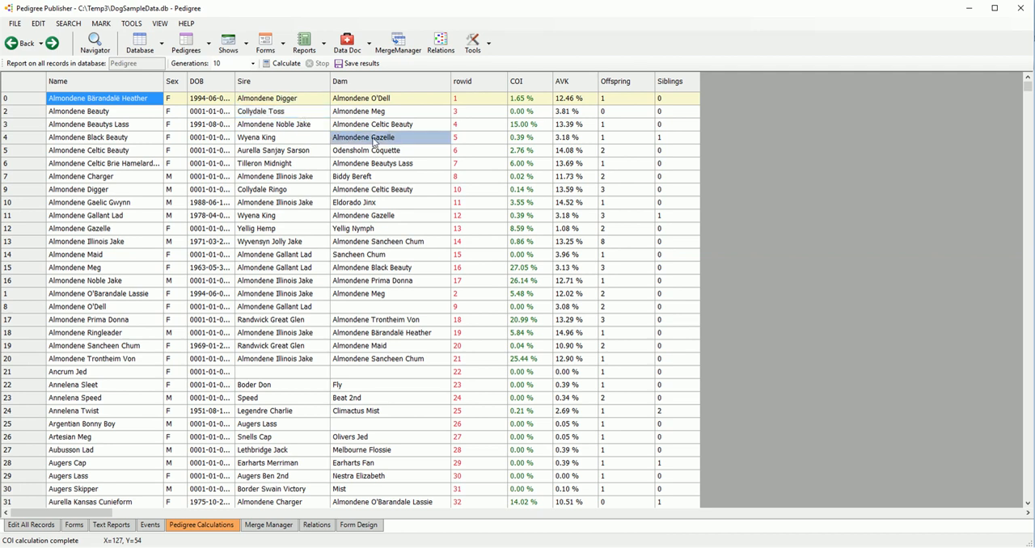
Step: Examine the calculated COI, AVK, Offspring and Siblings columns, and view the CSV save options for the results without saving
{"action": "left_click", "coordinate": [100, 111]}
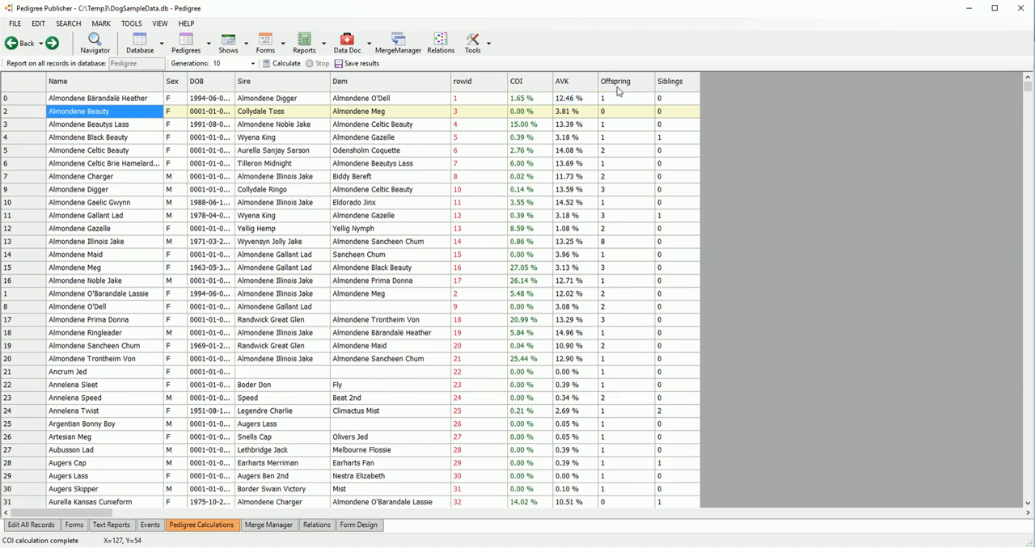
{"action": "scroll", "coordinate": [591, 203], "scroll_direction": "down", "scroll_amount": 5}
{"action": "scroll", "coordinate": [587, 207], "scroll_direction": "up", "scroll_amount": 1}
{"action": "scroll", "coordinate": [588, 208], "scroll_direction": "down", "scroll_amount": 20}
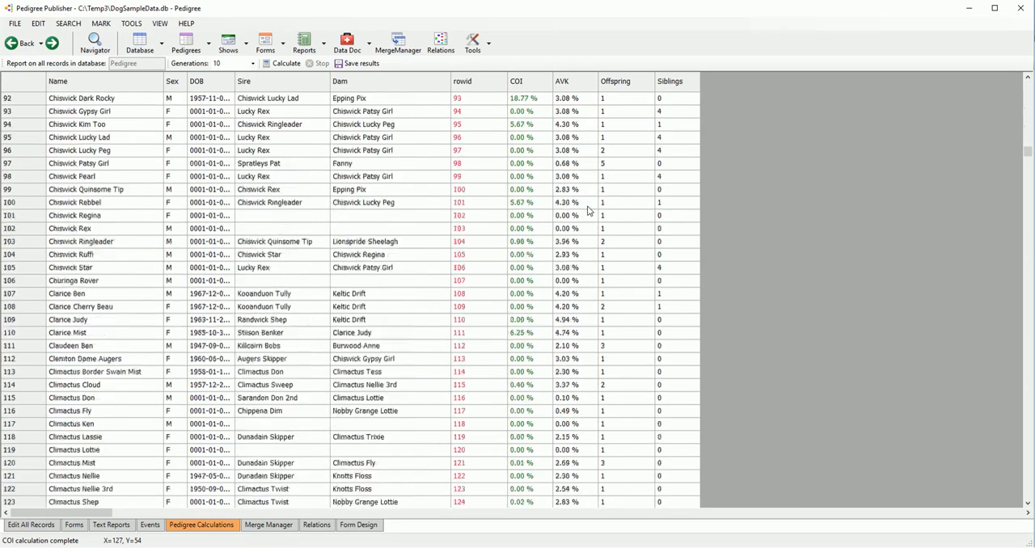
{"action": "scroll", "coordinate": [546, 196], "scroll_direction": "up", "scroll_amount": 5}
{"action": "left_click", "coordinate": [359, 63]}
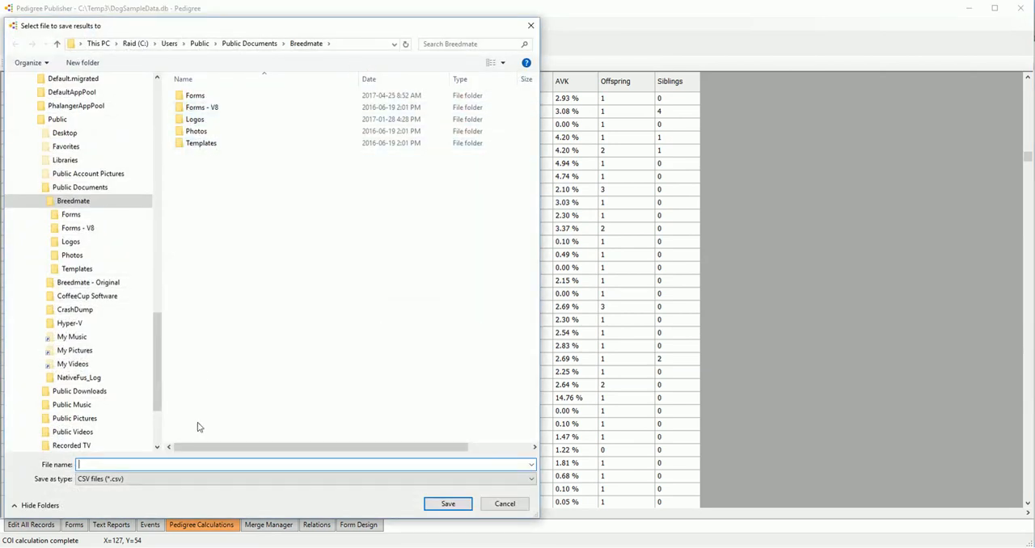
{"action": "left_click", "coordinate": [505, 504]}
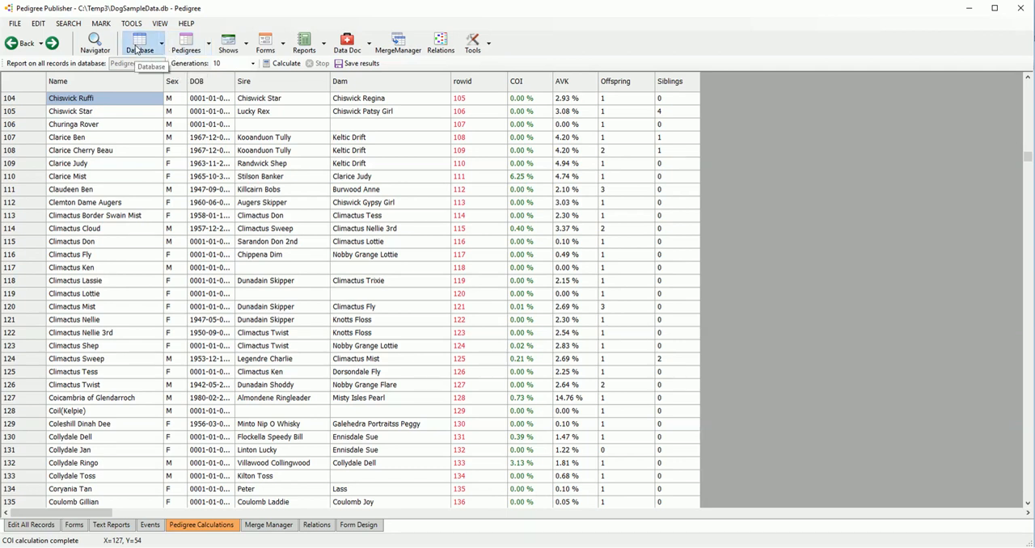
Step: Return to the records table and set the sire of Ausone Adam Smith to Fredricsburg Mistie Velvet by searching for "red"
{"action": "left_click", "coordinate": [137, 47]}
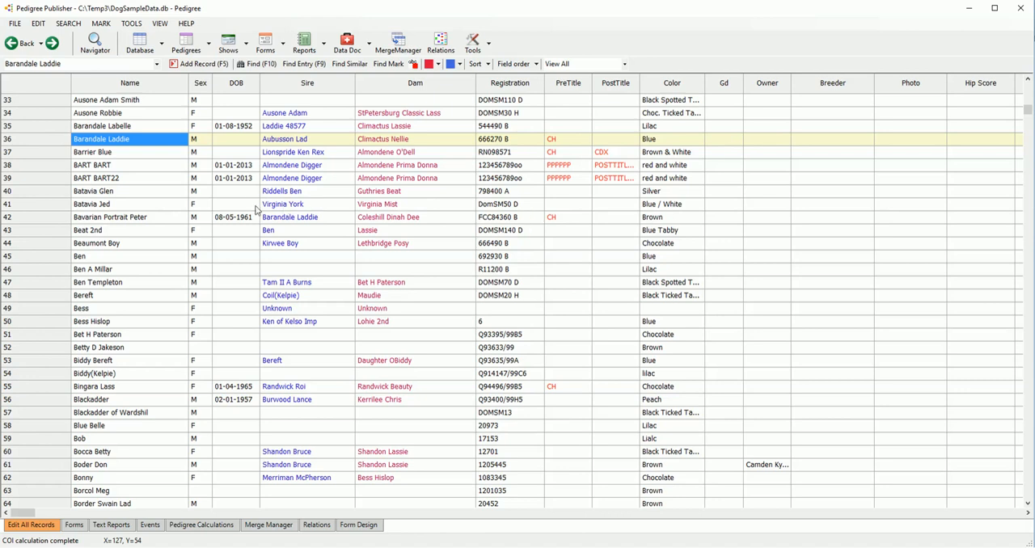
{"action": "scroll", "coordinate": [257, 208], "scroll_direction": "up", "scroll_amount": 11}
{"action": "scroll", "coordinate": [315, 194], "scroll_direction": "up", "scroll_amount": 5}
{"action": "left_click", "coordinate": [321, 325]}
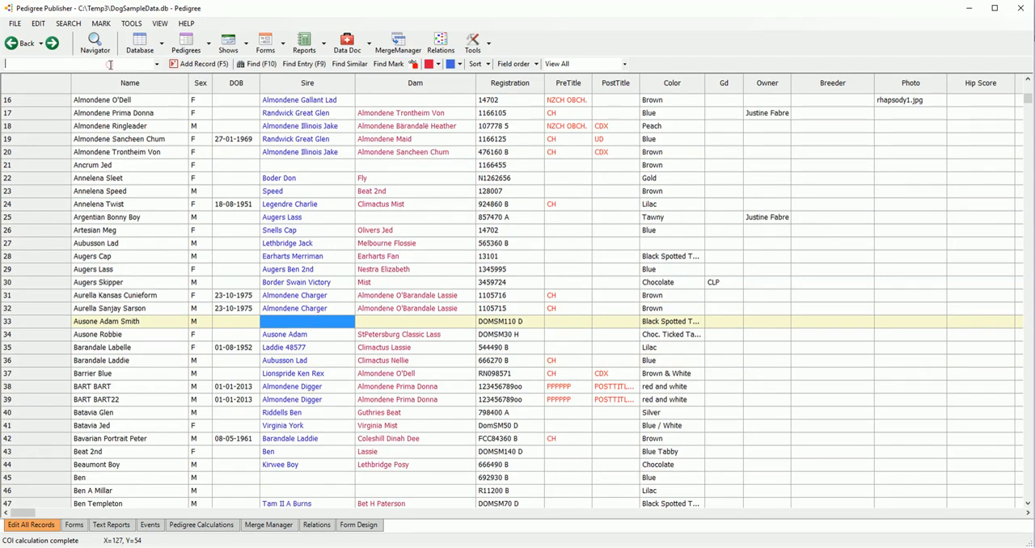
{"action": "type", "text": "r"}
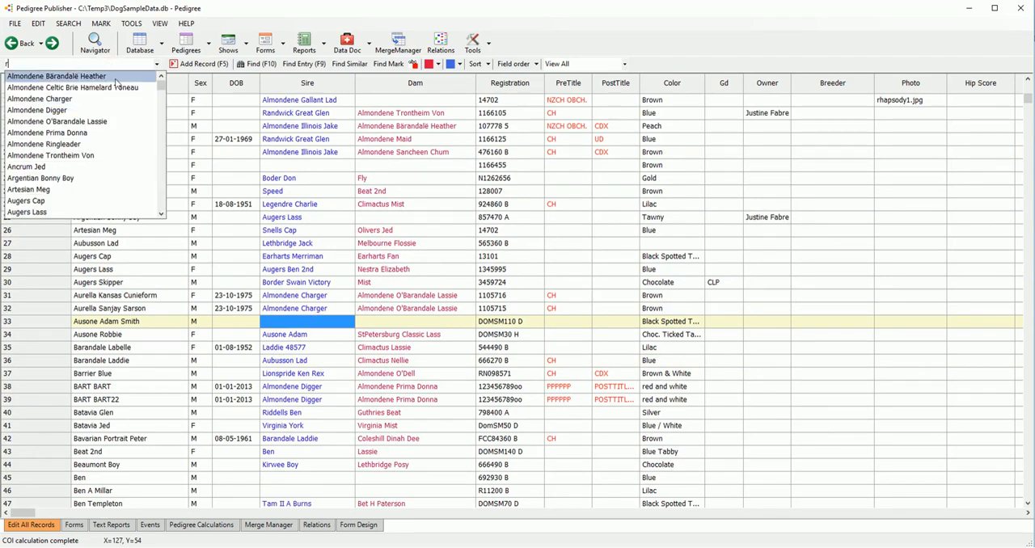
{"action": "mouse_move", "coordinate": [161, 84]}
{"action": "left_mouse_down"}
{"action": "mouse_move", "coordinate": [159, 155]}
{"action": "mouse_move", "coordinate": [161, 84]}
{"action": "left_mouse_up"}
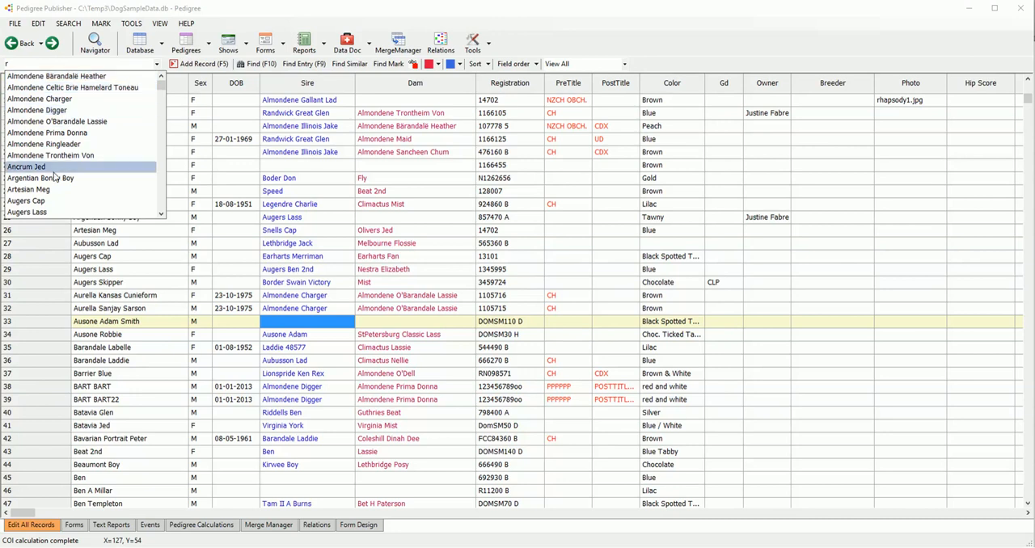
{"action": "type", "text": "ed"}
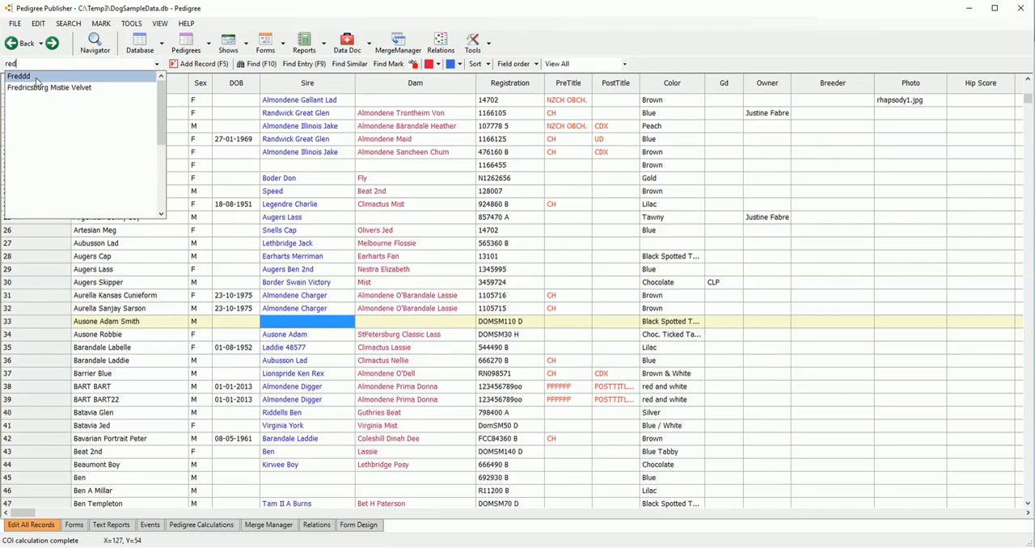
{"action": "left_click", "coordinate": [46, 91]}
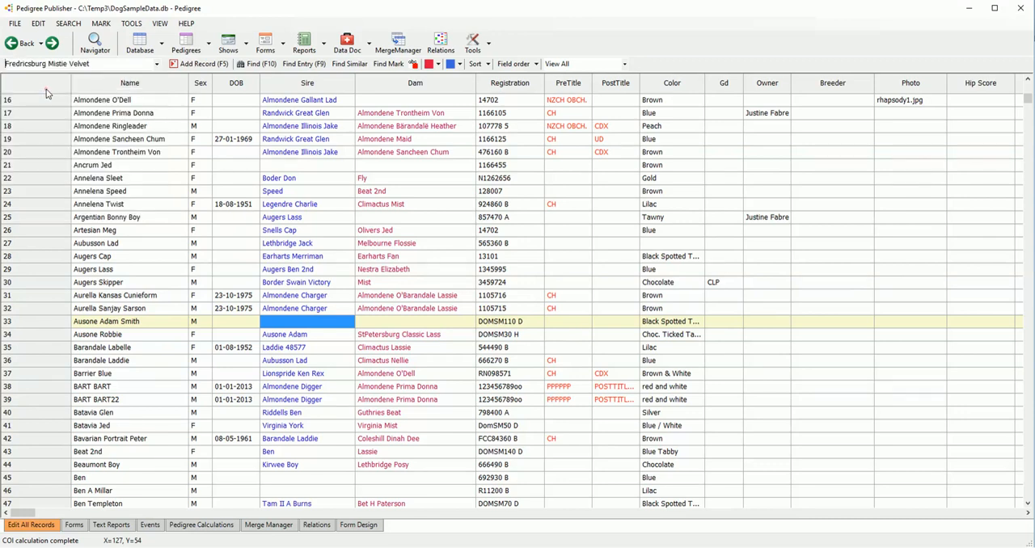
{"action": "key", "text": "Return"}
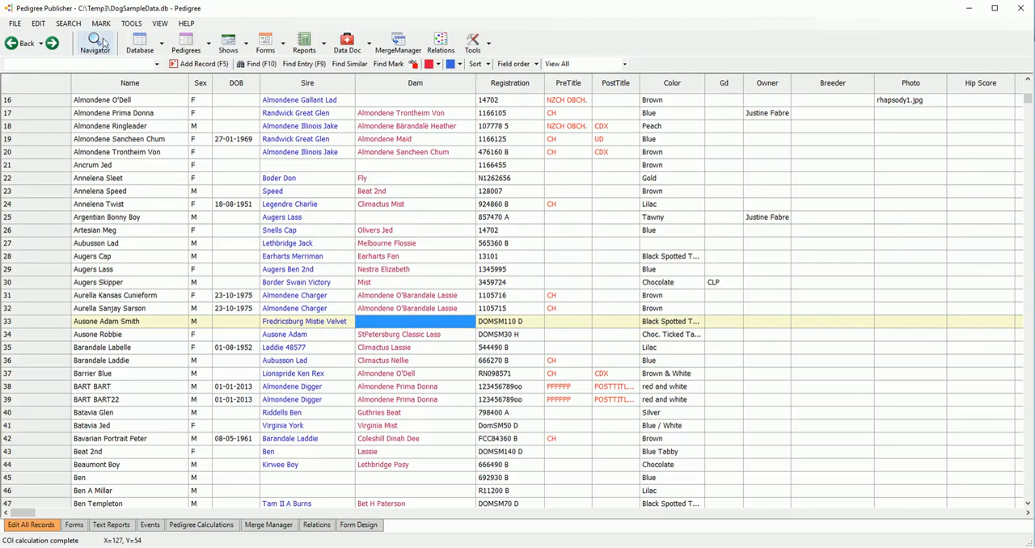
Step: Open the Navigator for Ausone Adam Smith and search the Name field for "den"
{"action": "left_click", "coordinate": [97, 49]}
{"action": "left_click_drag", "start_coordinate": [509, 74], "coordinate": [376, 129]}
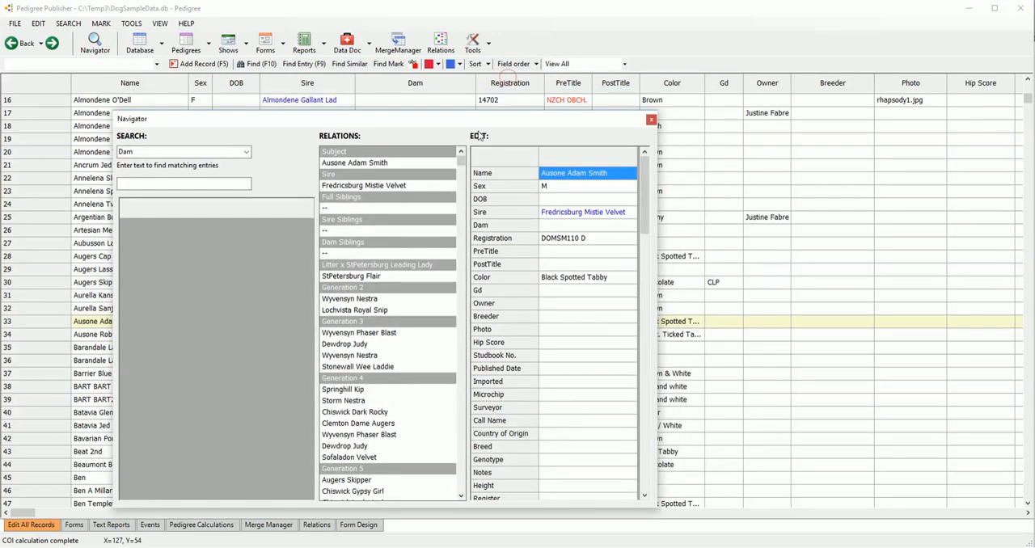
{"action": "left_click", "coordinate": [652, 120]}
{"action": "left_click", "coordinate": [95, 44]}
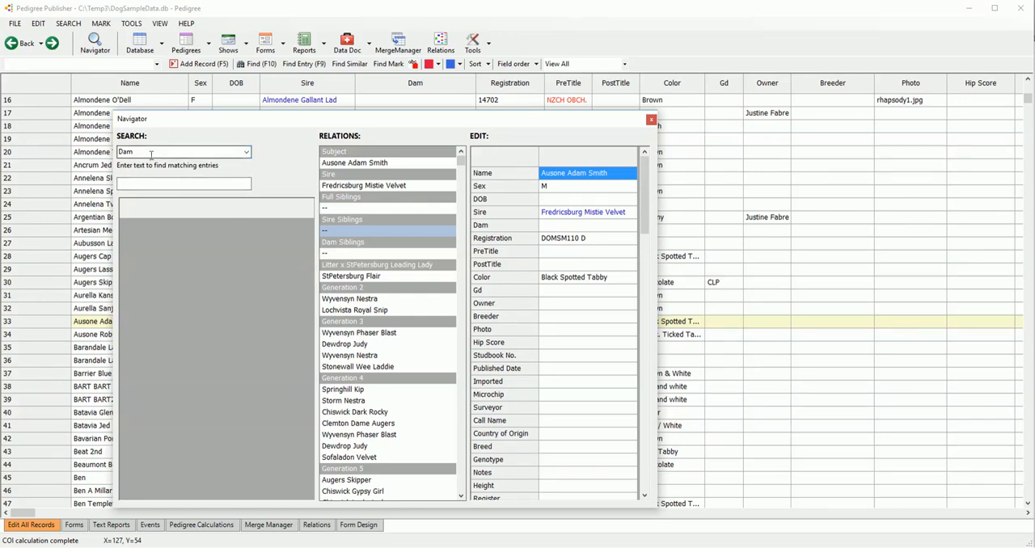
{"action": "left_click", "coordinate": [246, 152]}
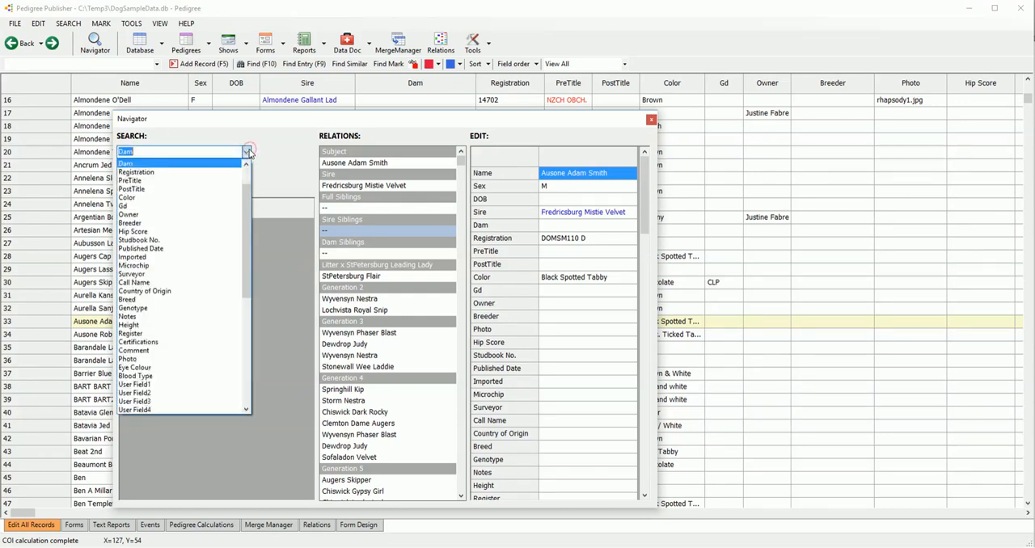
{"action": "left_click_drag", "start_coordinate": [248, 208], "coordinate": [247, 181]}
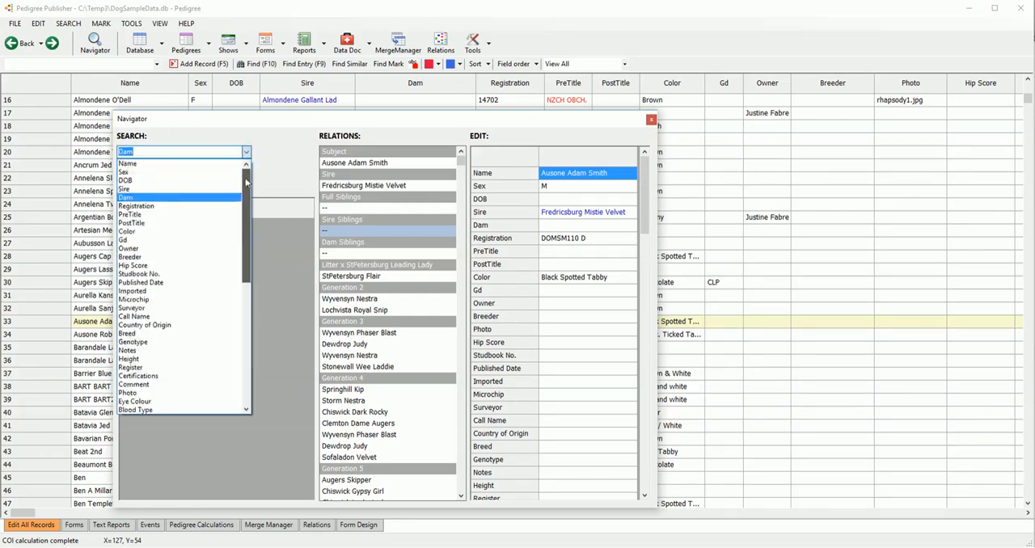
{"action": "left_click", "coordinate": [140, 164]}
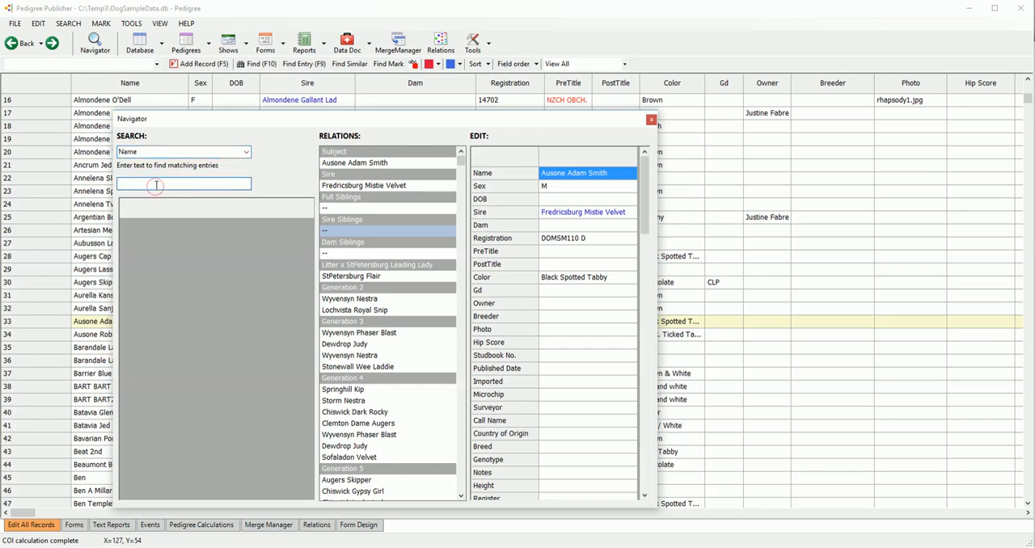
{"action": "type", "text": "den"}
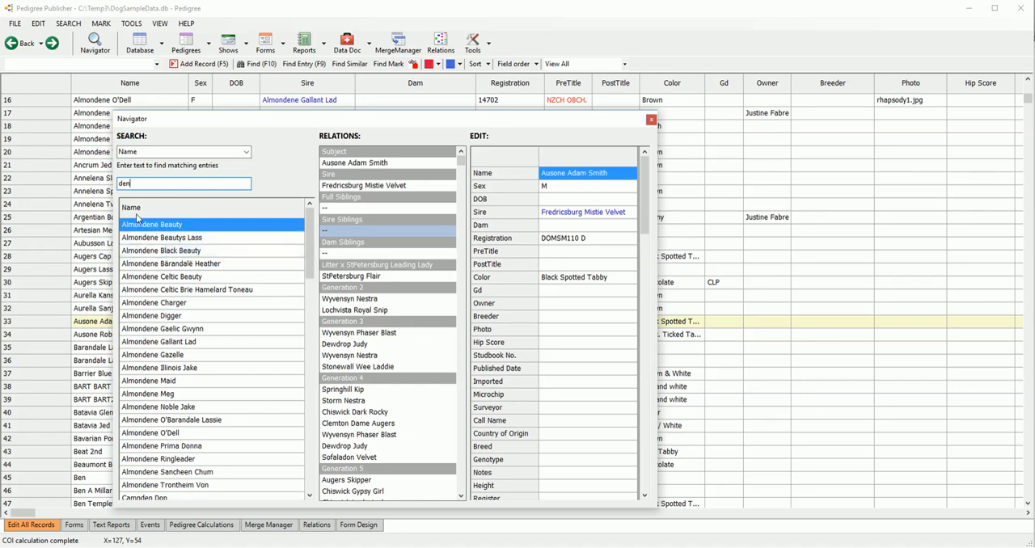
{"action": "mouse_move", "coordinate": [312, 236]}
{"action": "left_mouse_down"}
{"action": "mouse_move", "coordinate": [311, 410]}
{"action": "mouse_move", "coordinate": [310, 230]}
{"action": "left_mouse_up"}
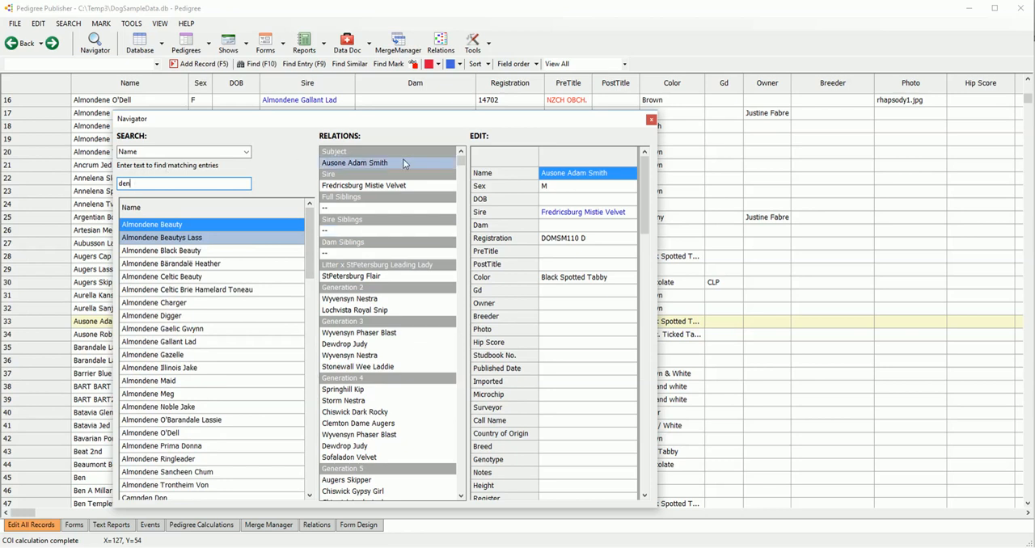
Step: Search the Navigator's Registration field for "14" and look through the matching dogs
{"action": "left_click", "coordinate": [246, 152]}
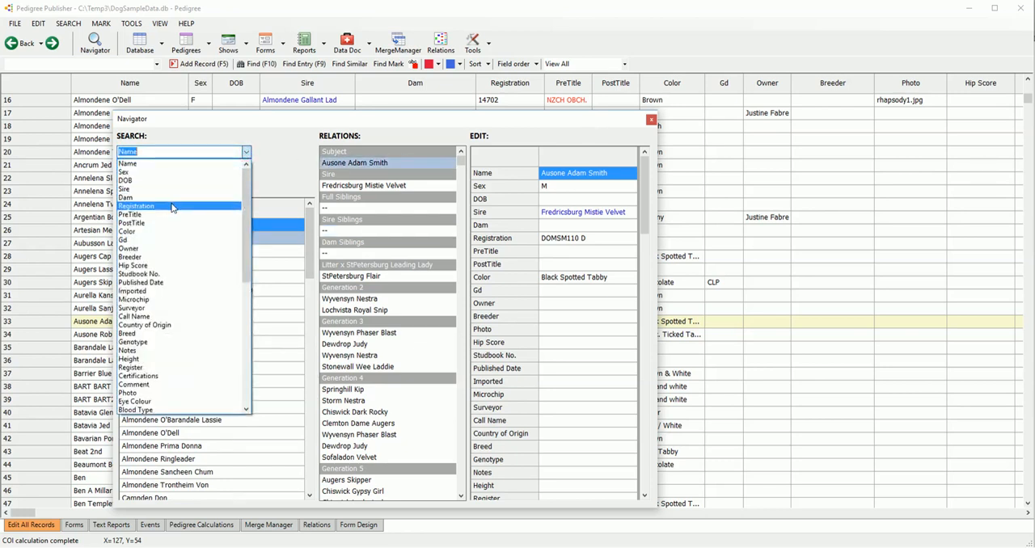
{"action": "left_click", "coordinate": [172, 207]}
{"action": "left_click", "coordinate": [142, 184]}
{"action": "type", "text": "14"}
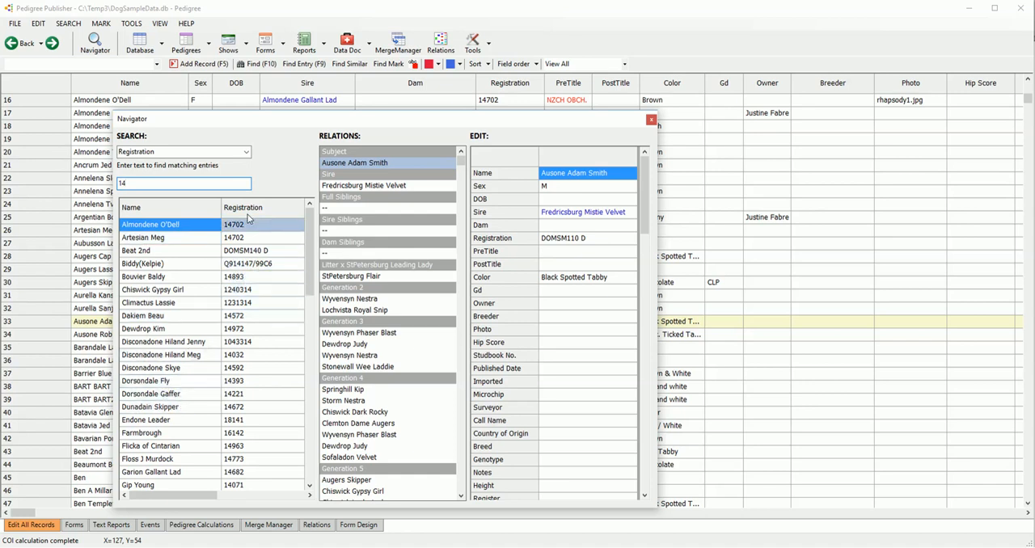
{"action": "mouse_move", "coordinate": [310, 247]}
{"action": "left_mouse_down"}
{"action": "mouse_move", "coordinate": [312, 310]}
{"action": "mouse_move", "coordinate": [312, 263]}
{"action": "left_mouse_up"}
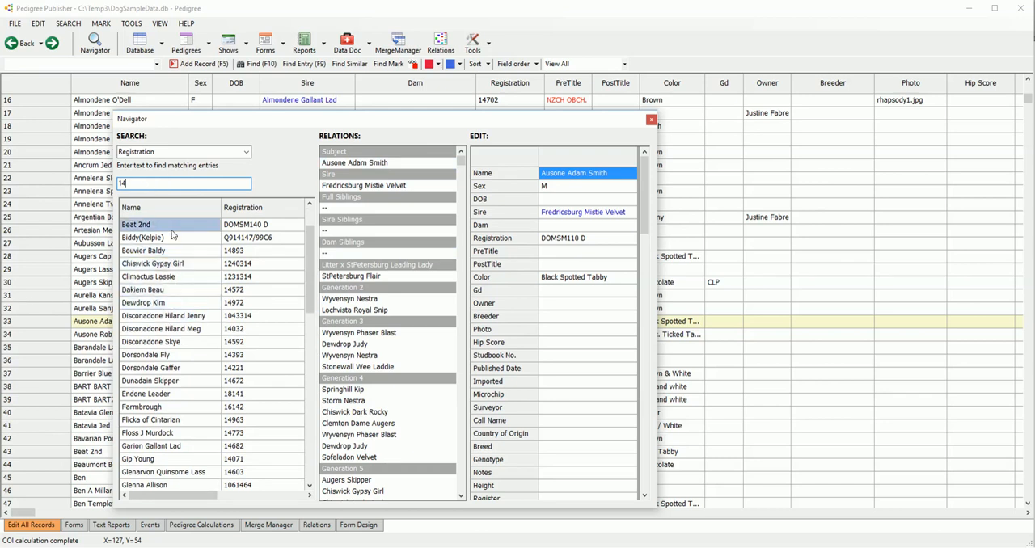
{"action": "scroll", "coordinate": [170, 265], "scroll_direction": "down", "scroll_amount": 7}
{"action": "scroll", "coordinate": [170, 265], "scroll_direction": "up", "scroll_amount": 8}
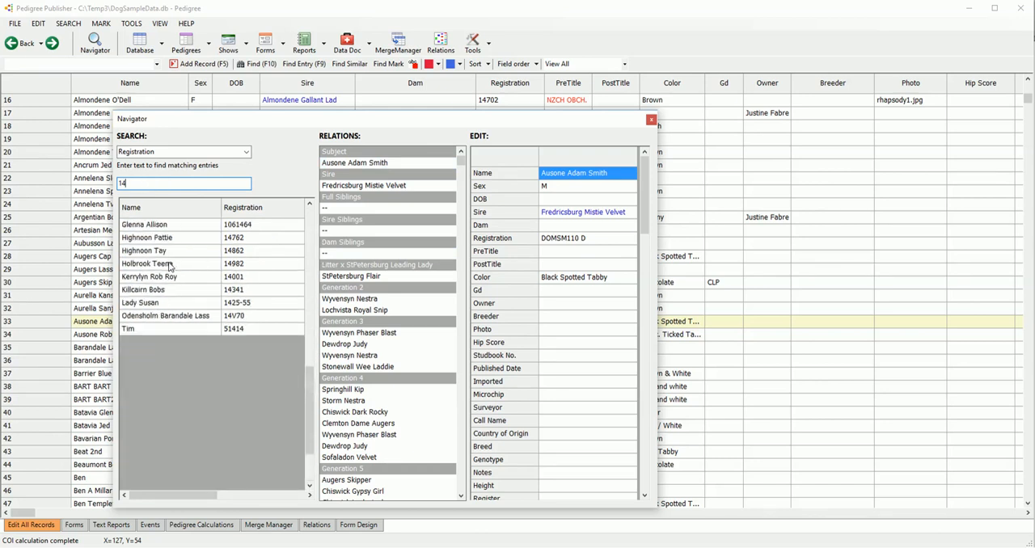
Step: Jump to the Biddy(Kelpie) record from the matches, look through its editable fields, and close the Navigator
{"action": "left_click", "coordinate": [172, 263]}
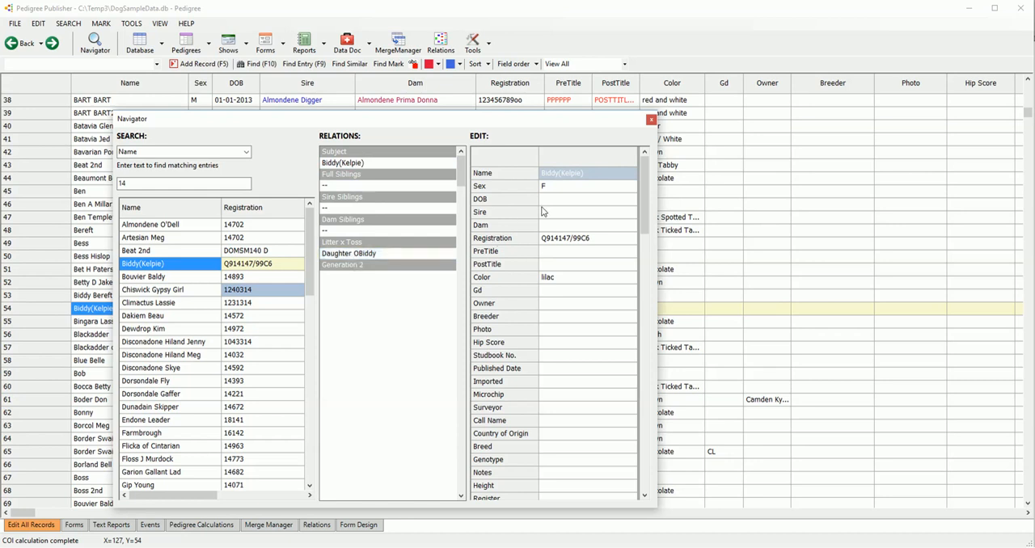
{"action": "left_click_drag", "start_coordinate": [640, 180], "coordinate": [641, 202]}
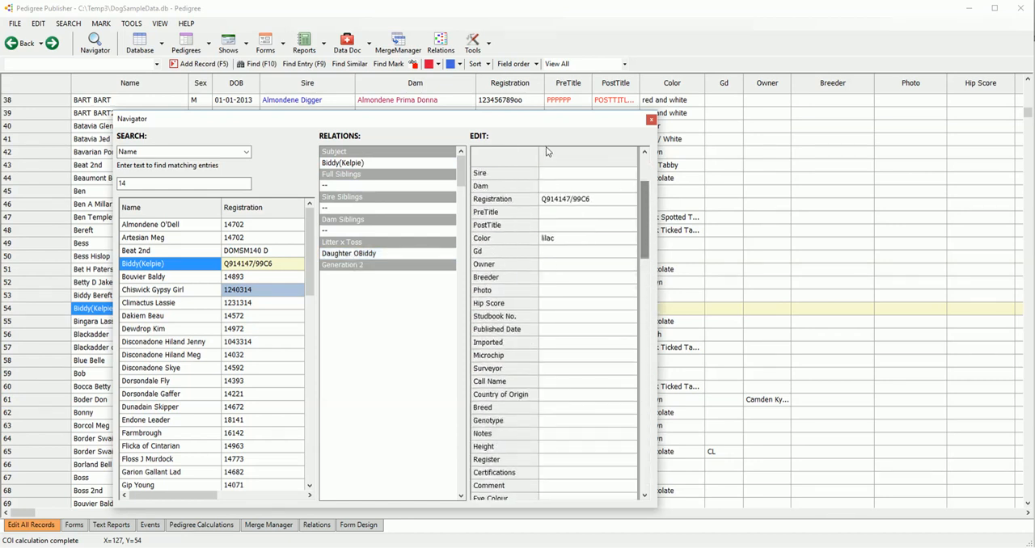
{"action": "left_click", "coordinate": [651, 120]}
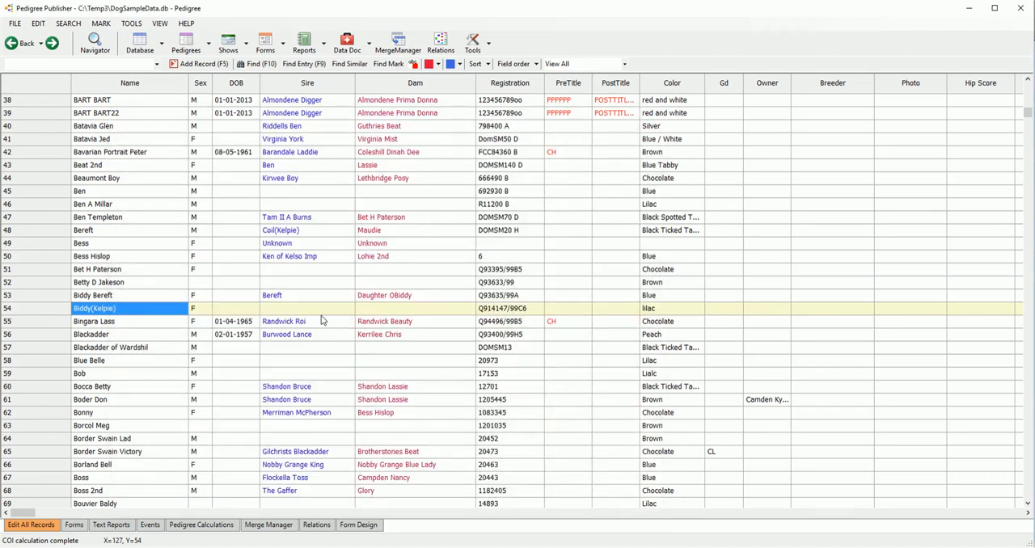